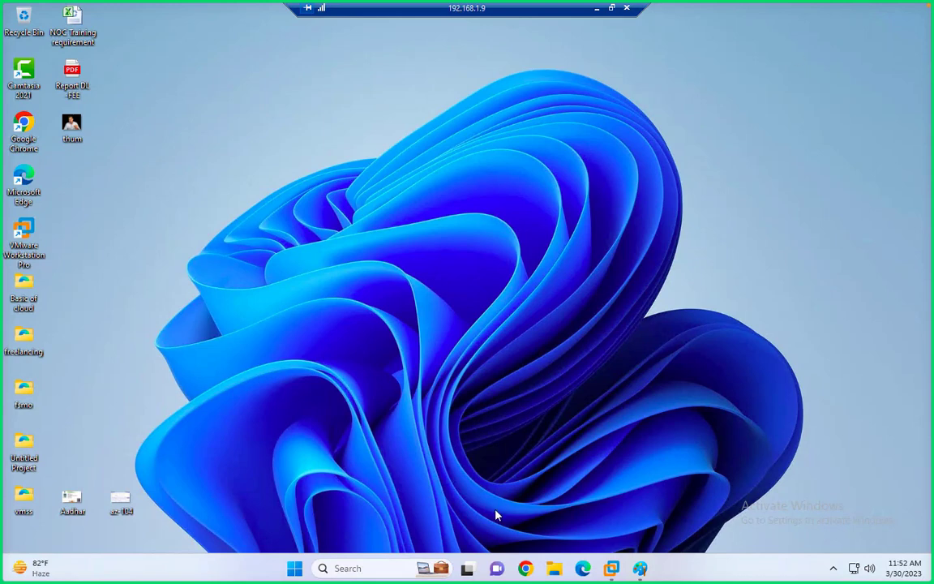
- Open the Domain-2019 VM in full screen and wake its lock screen for sign-in
{"action": "mouse_move", "coordinate": [611, 568]}
{"action": "left_click", "coordinate": [638, 487]}
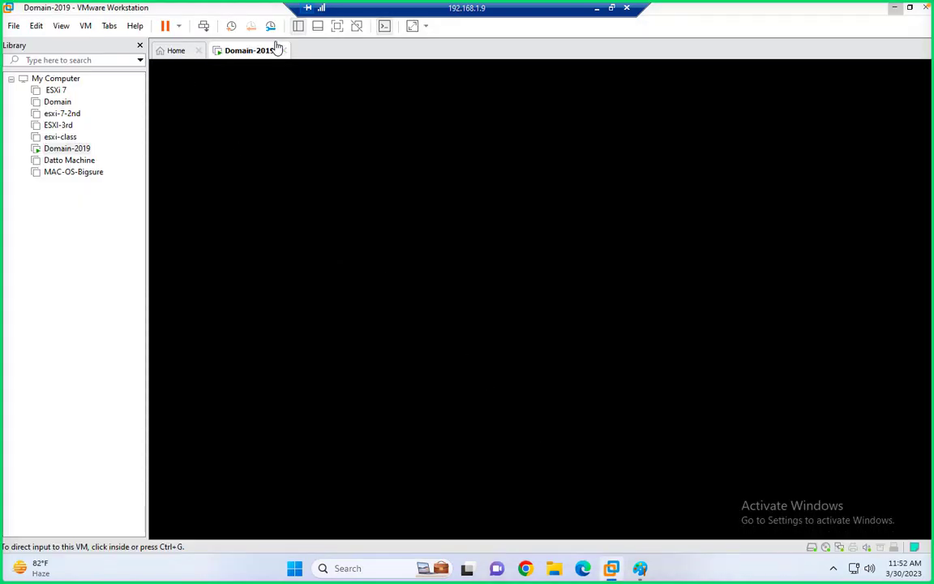
{"action": "left_click", "coordinate": [339, 29]}
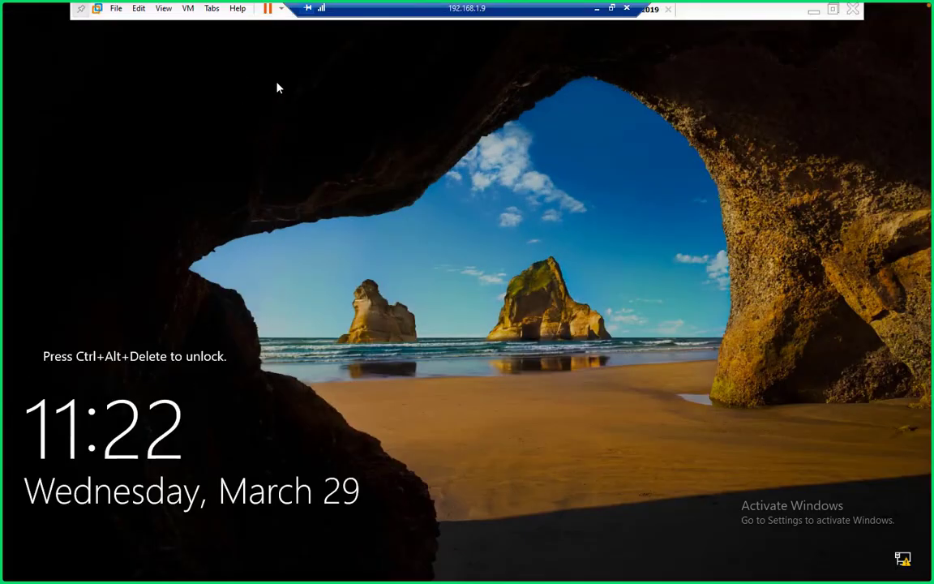
{"action": "double_click", "coordinate": [357, 10]}
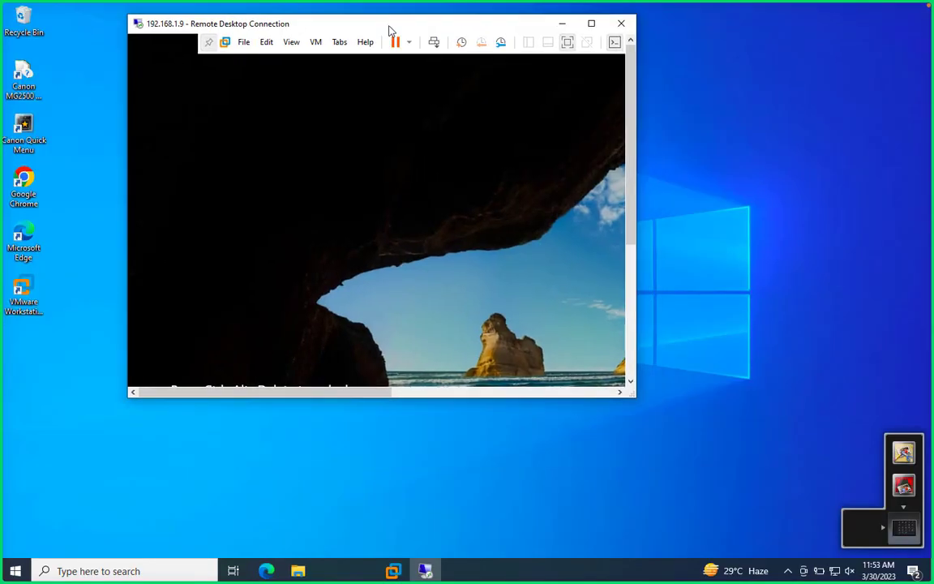
{"action": "left_click", "coordinate": [434, 42]}
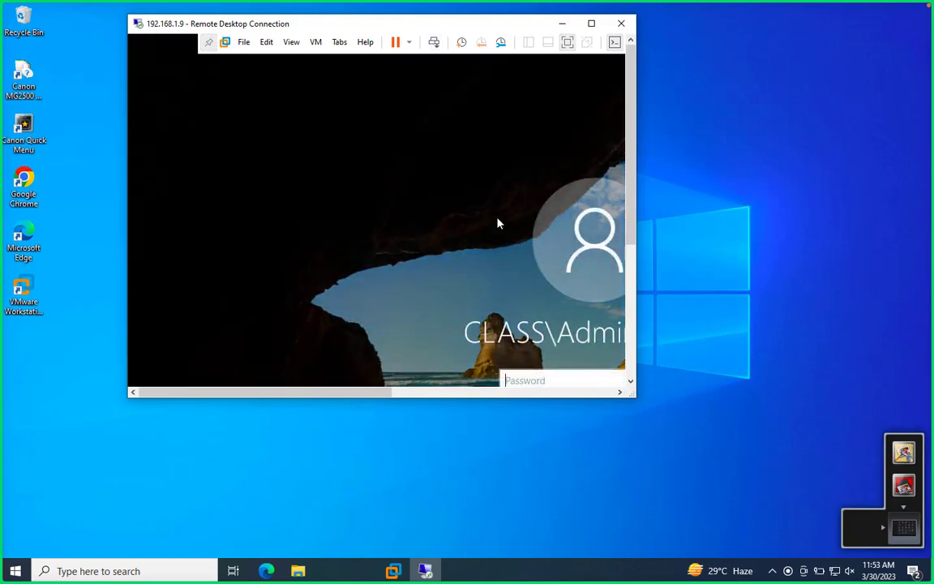
{"action": "left_click", "coordinate": [591, 23]}
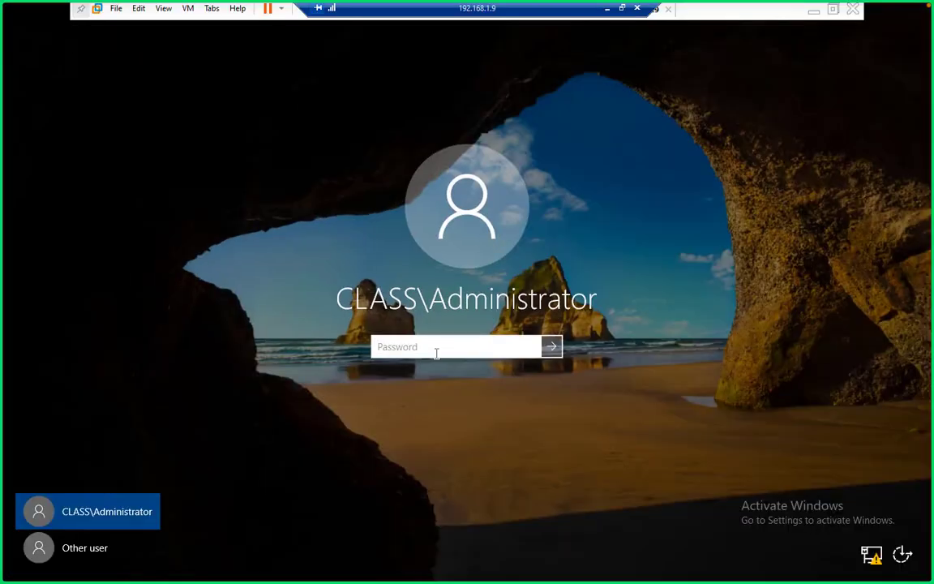
- Sign in with the administrator password, then dismiss the Admin Center and Shutdown Event Tracker pop-ups
{"action": "type", "text": "••••••••••"}
{"action": "key", "text": "Return"}
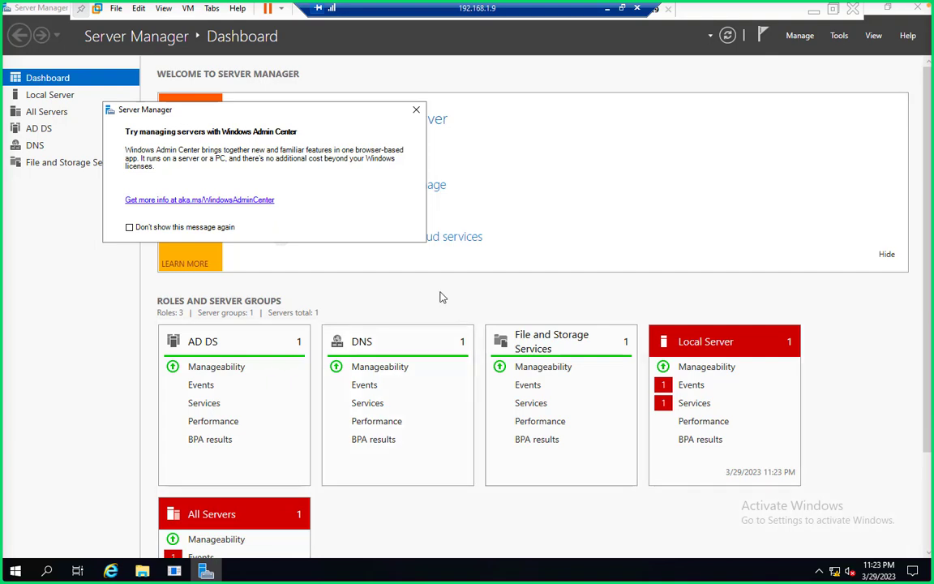
{"action": "left_click", "coordinate": [412, 110]}
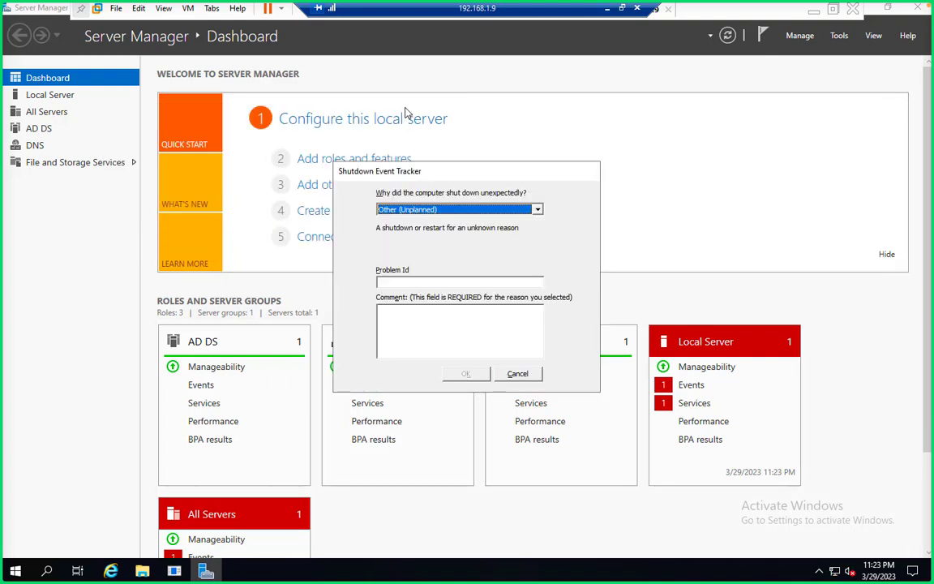
{"action": "left_click", "coordinate": [517, 373]}
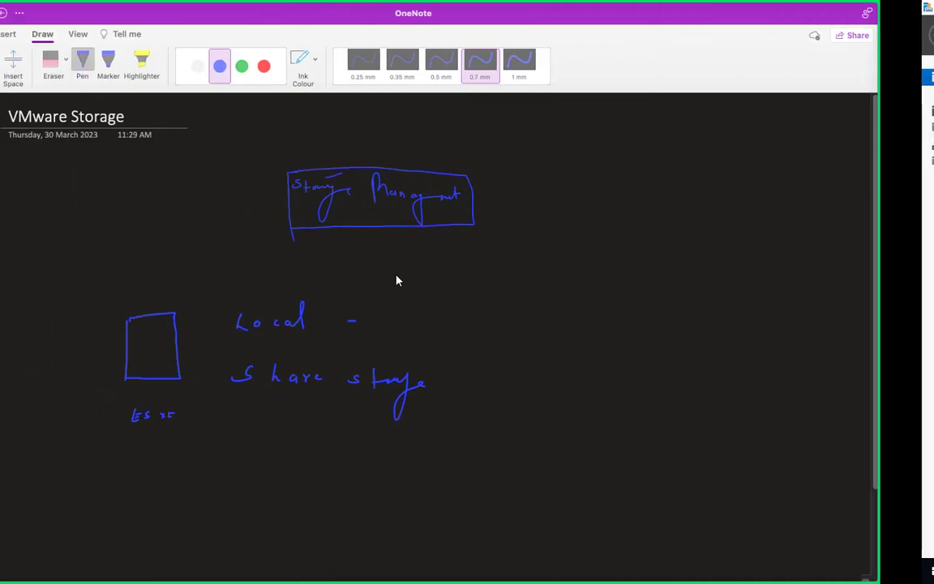
- Log in to the ESXi host in Chrome with the saved administrator user name and password
{"action": "key", "text": "ctrl+Left"}
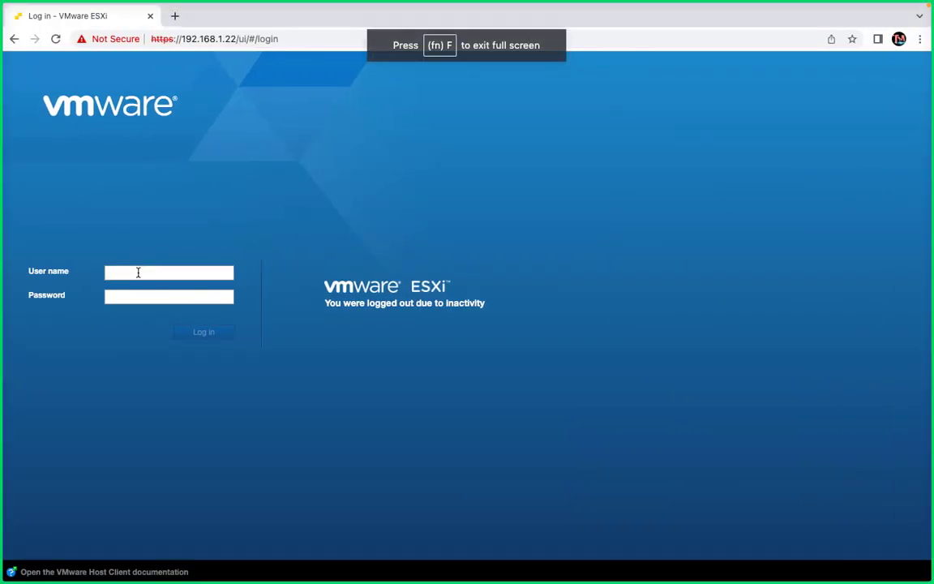
{"action": "left_click", "coordinate": [138, 271]}
{"action": "left_click", "coordinate": [179, 307]}
{"action": "left_click", "coordinate": [130, 296]}
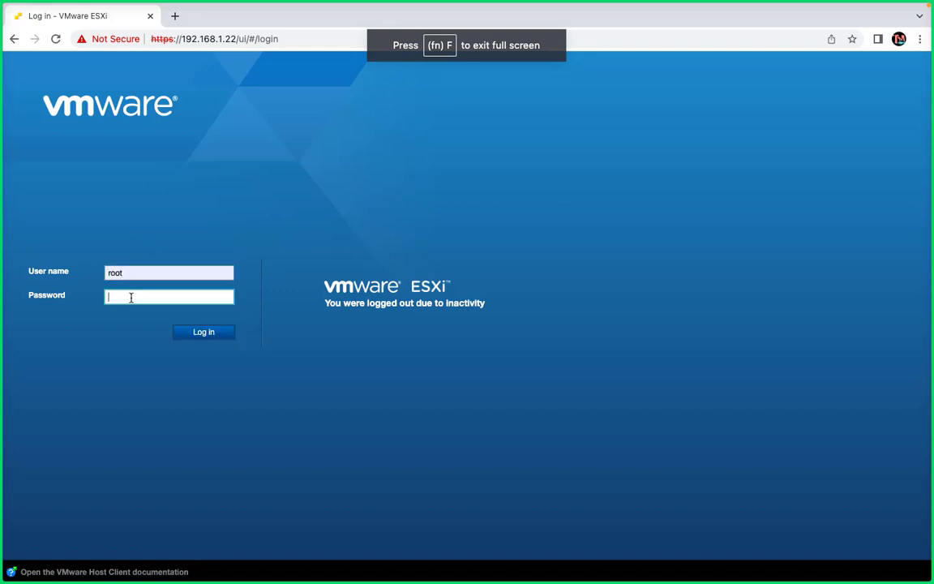
{"action": "type", "text": "•••••••••"}
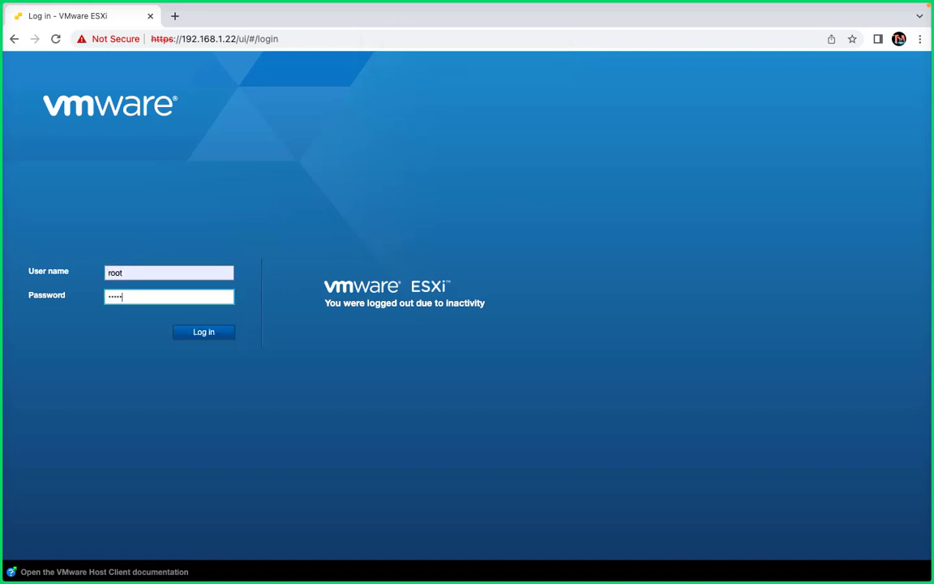
{"action": "key", "text": "Return"}
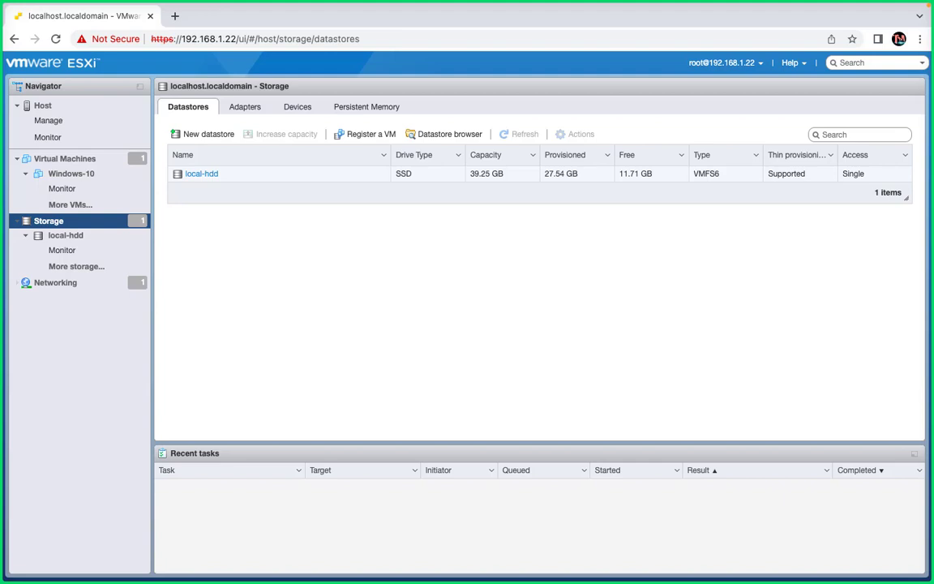
- Start the Add Roles and Features wizard with role-based installation on the listed server
{"action": "key", "text": "ctrl+Right"}
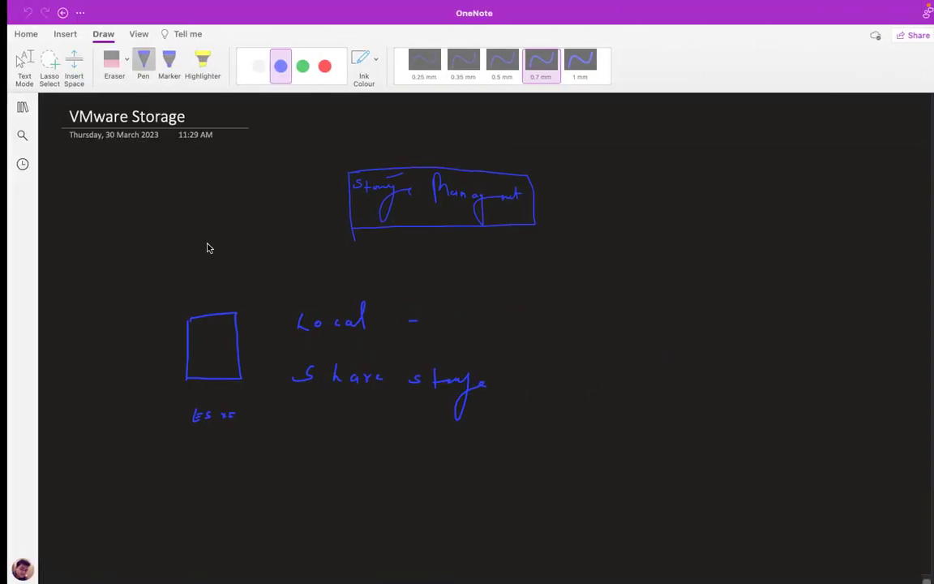
{"action": "key", "text": "ctrl+Right"}
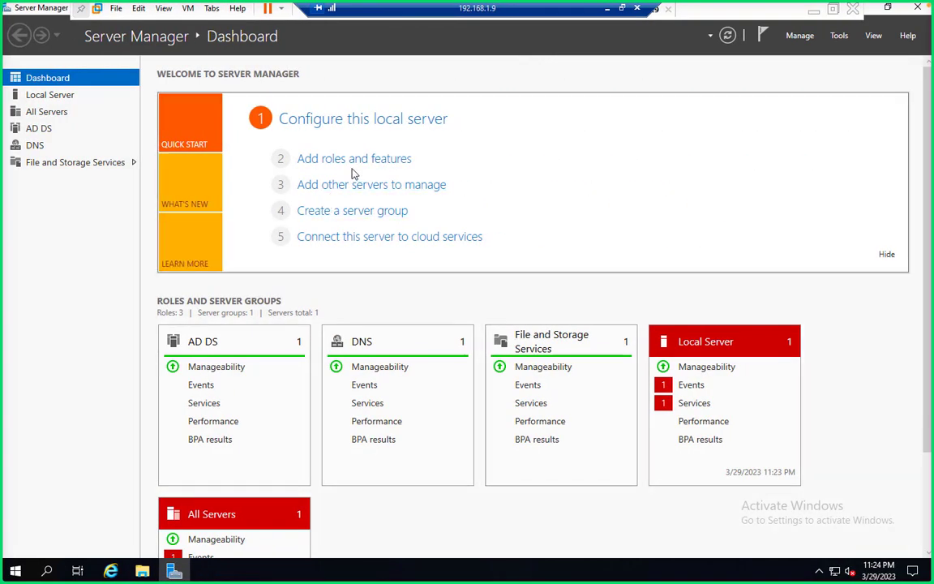
{"action": "left_click", "coordinate": [359, 159]}
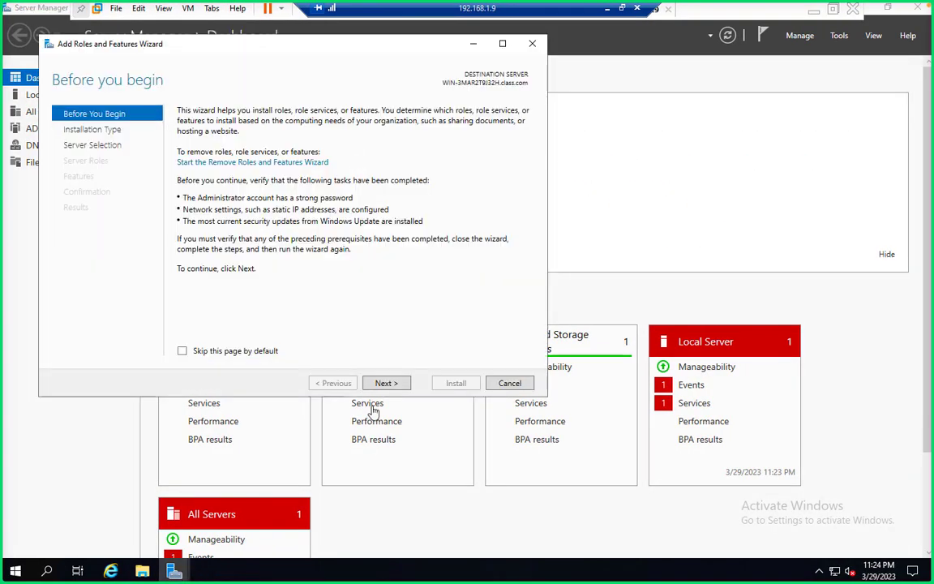
{"action": "left_click", "coordinate": [386, 386]}
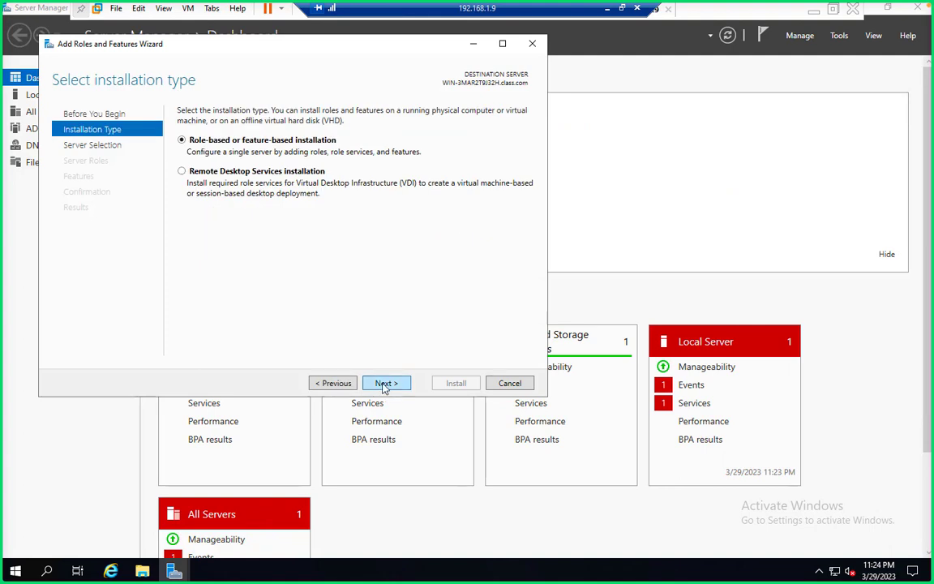
{"action": "left_click", "coordinate": [386, 383]}
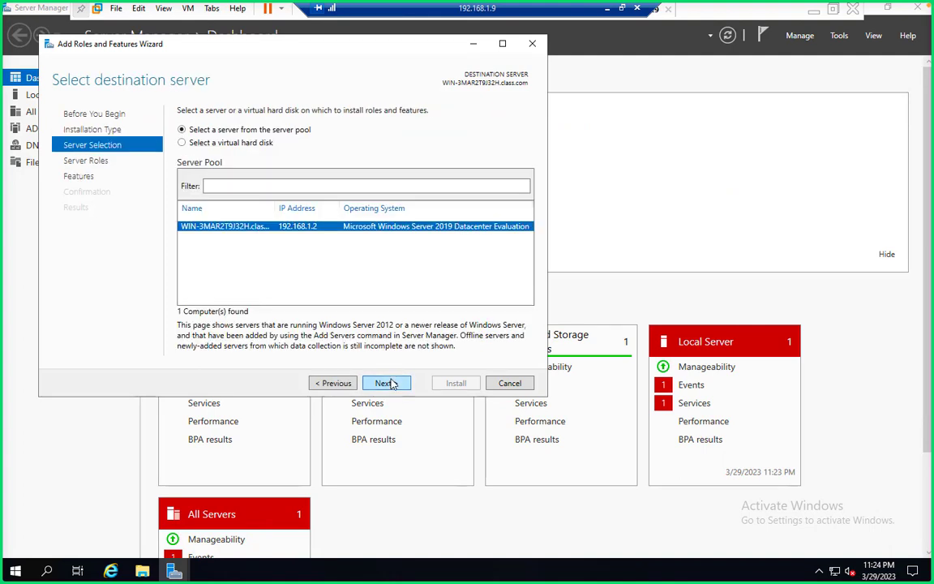
{"action": "left_click", "coordinate": [388, 383]}
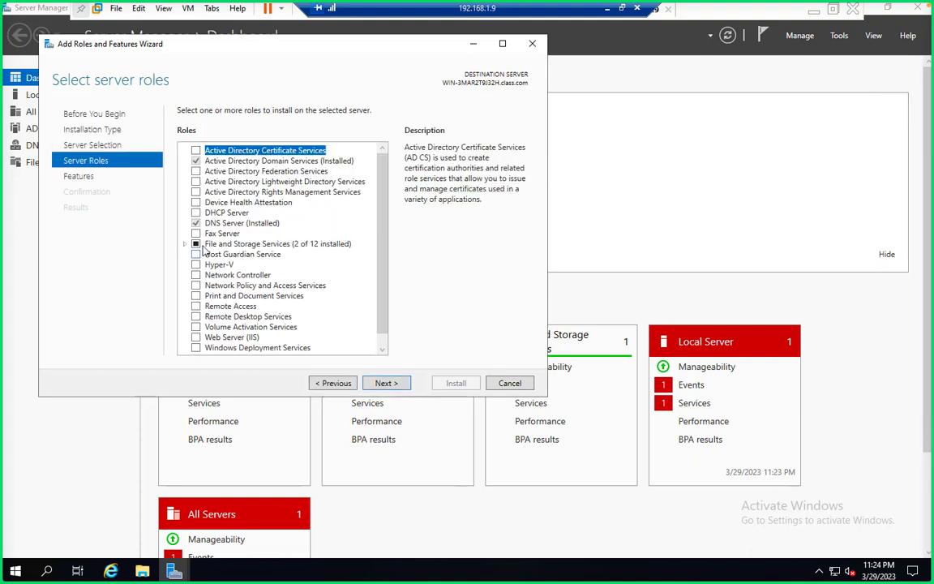
- Select Server for NFS with its management tools and iSCSI Target Server under File and iSCSI Services
{"action": "left_click", "coordinate": [184, 244]}
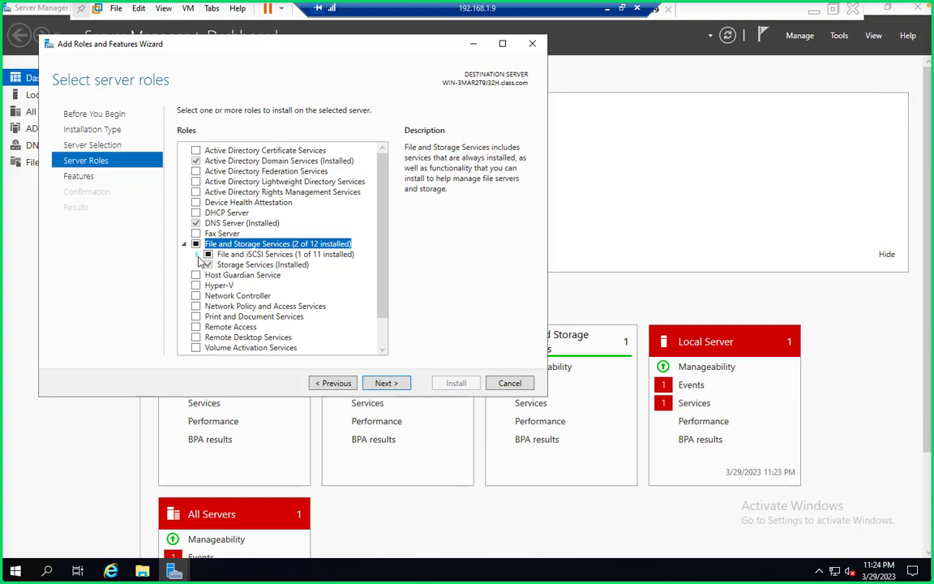
{"action": "left_click", "coordinate": [197, 254]}
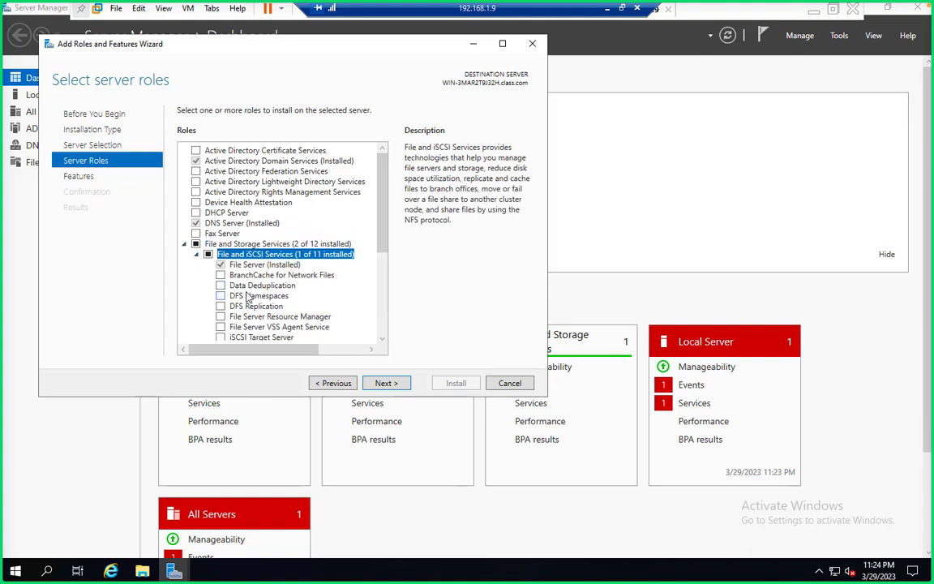
{"action": "left_click", "coordinate": [382, 339]}
{"action": "left_click", "coordinate": [381, 339]}
{"action": "left_click", "coordinate": [382, 339]}
{"action": "left_click", "coordinate": [382, 339]}
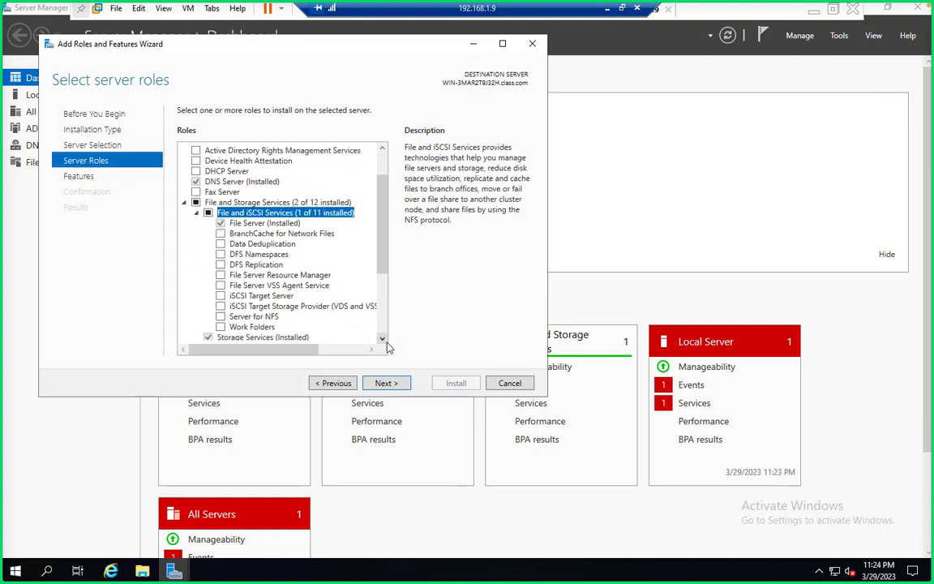
{"action": "left_click", "coordinate": [384, 341]}
{"action": "left_click", "coordinate": [385, 341]}
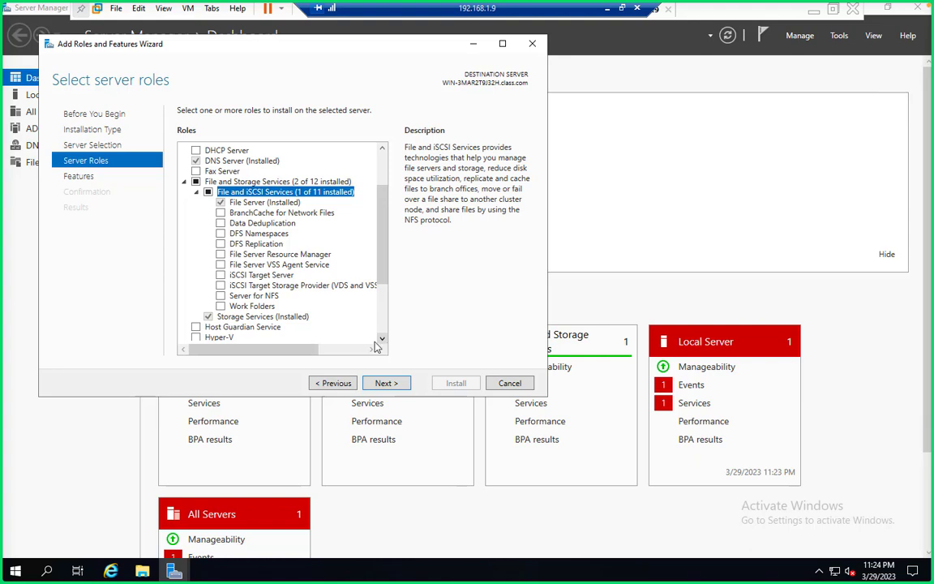
{"action": "left_click", "coordinate": [221, 297]}
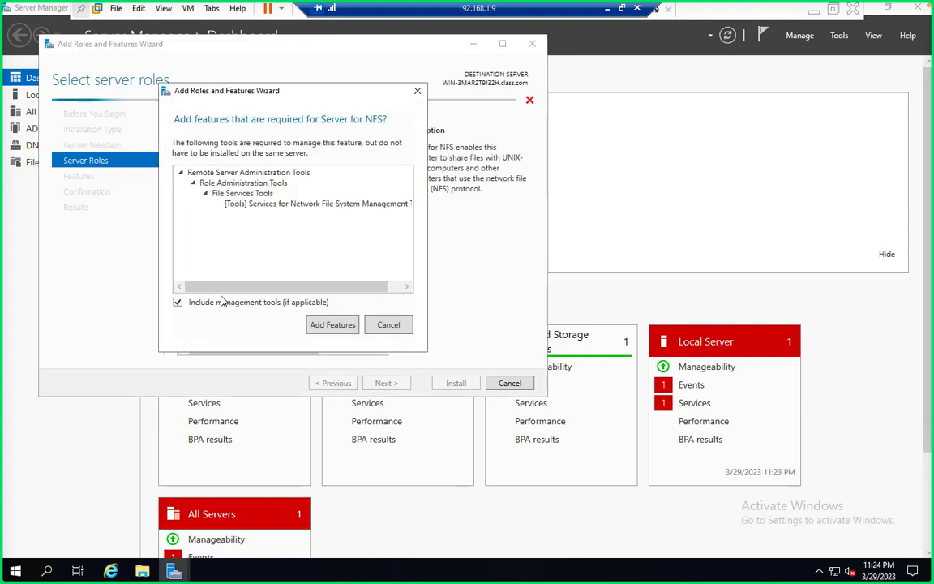
{"action": "left_click", "coordinate": [335, 327]}
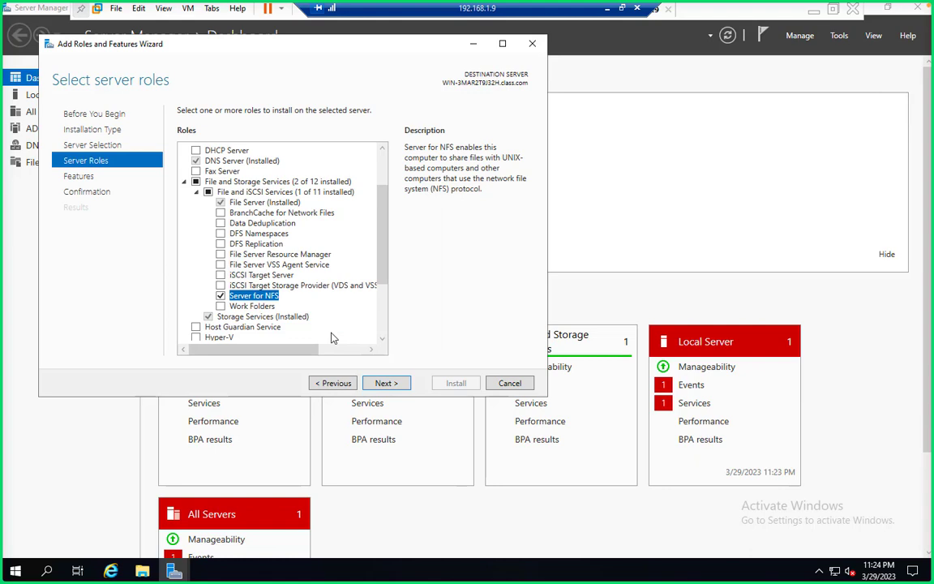
{"action": "left_click", "coordinate": [221, 276]}
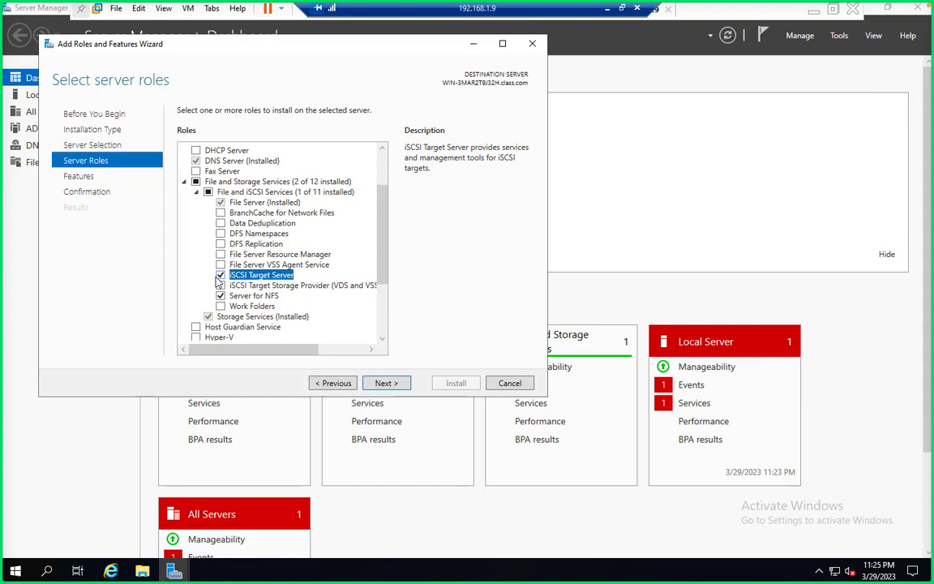
{"action": "left_click", "coordinate": [396, 387]}
{"action": "left_click", "coordinate": [398, 386]}
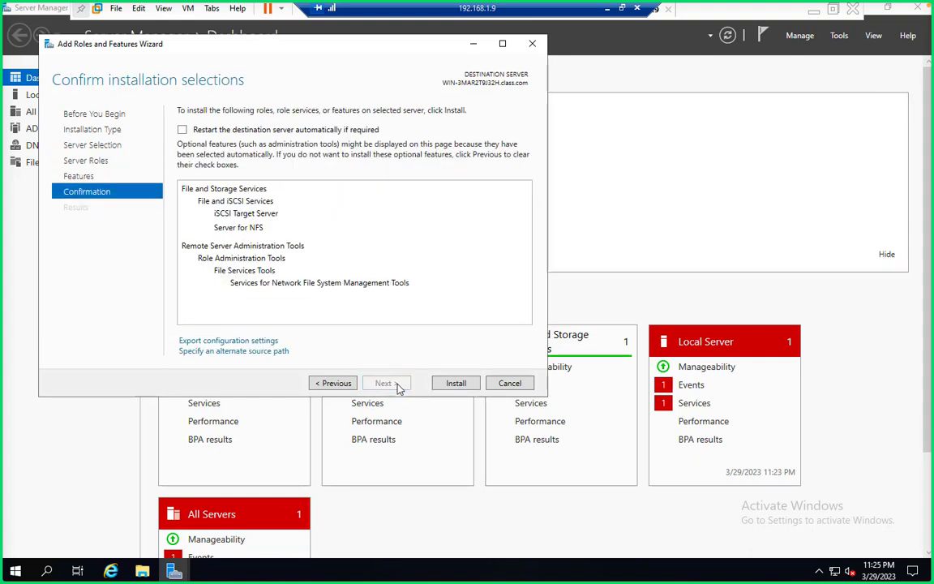
- Install Server for NFS, iSCSI Target Server and NFS tools, waiting for success
{"action": "left_click", "coordinate": [450, 385]}
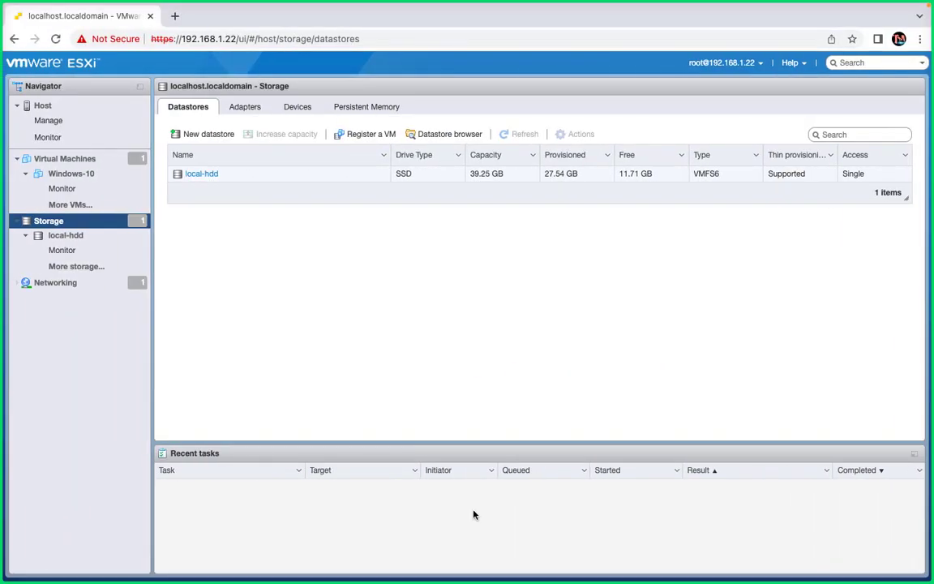
{"action": "key", "text": "ctrl+Left"}
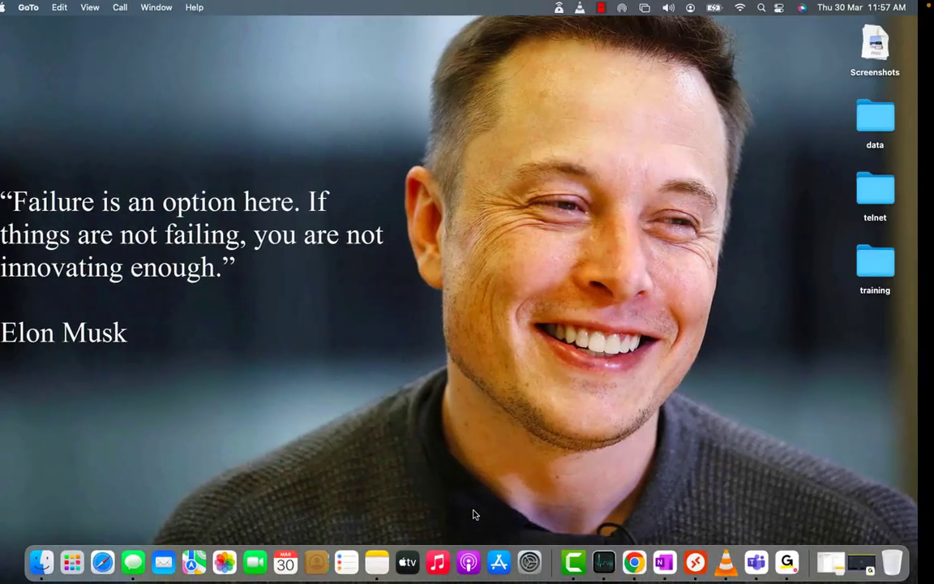
{"action": "right_click", "coordinate": [574, 562]}
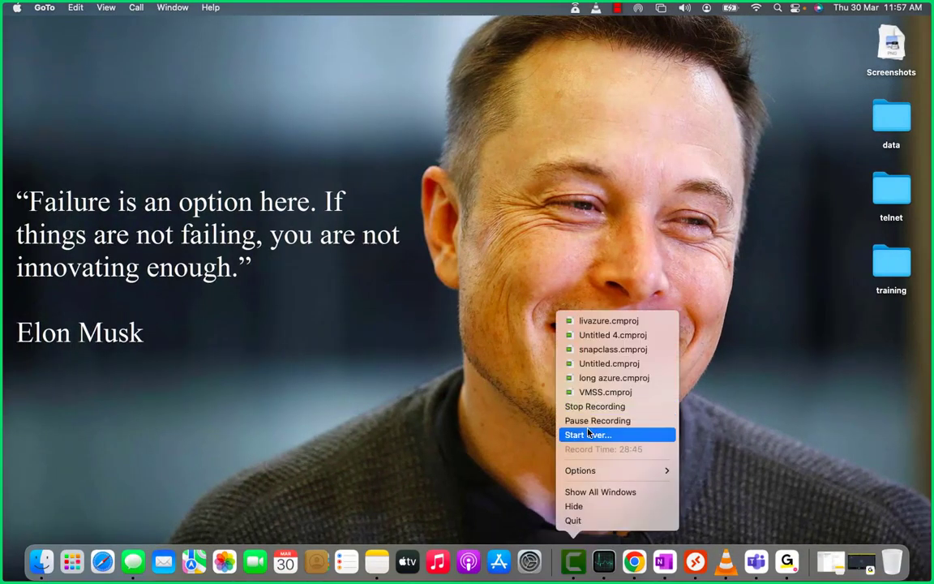
{"action": "left_click", "coordinate": [586, 420]}
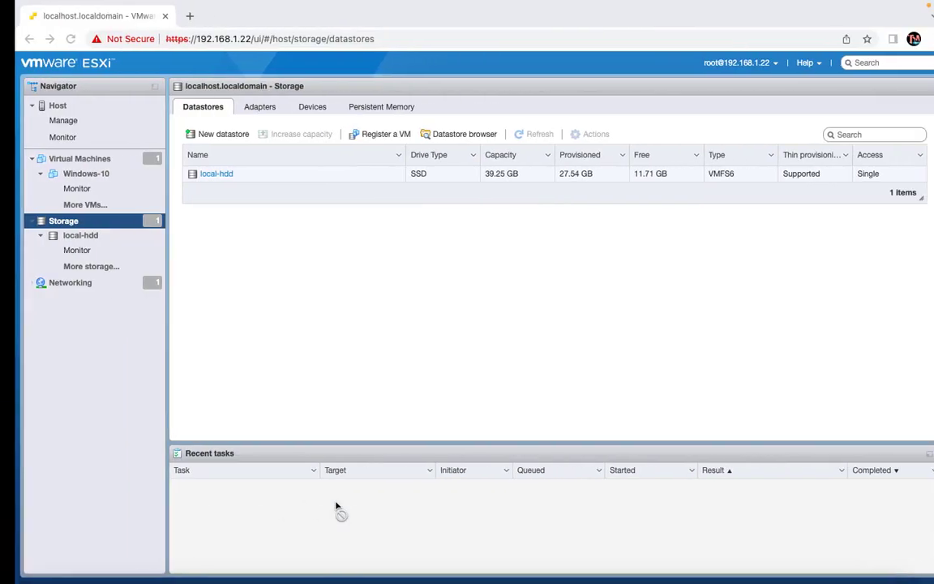
{"action": "key", "text": "ctrl+Right"}
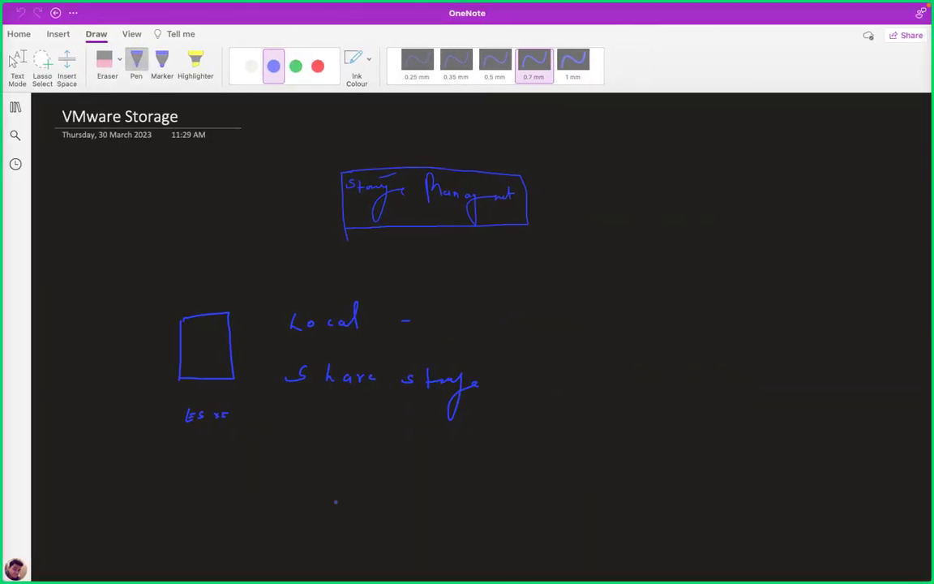
{"action": "key", "text": "ctrl+Right"}
{"action": "key", "text": "ctrl+Left"}
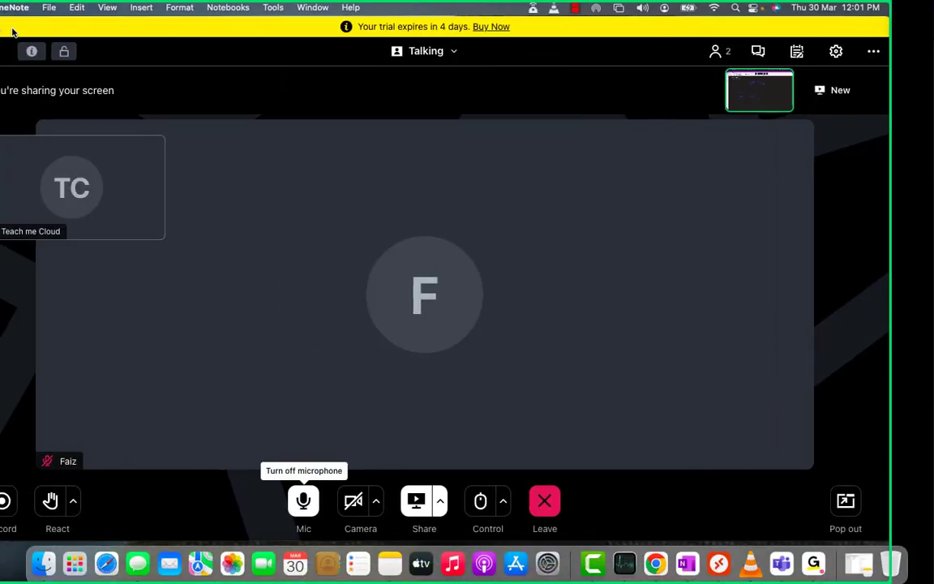
{"action": "key", "text": "ctrl+Right"}
{"action": "key", "text": "ctrl+Right"}
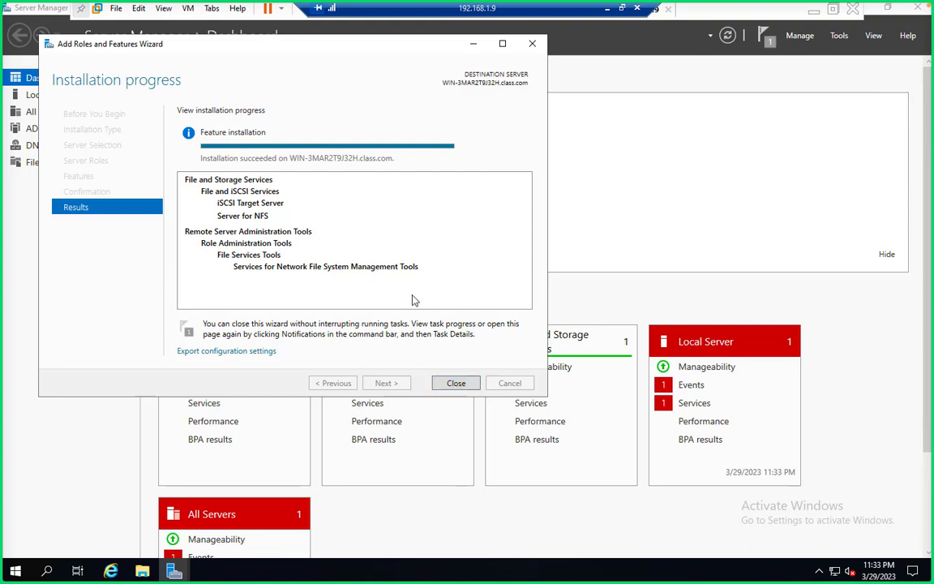
- Close the wizard and run ipconfig in cmd to confirm the IPv4 address 192.168.1.2
{"action": "left_click", "coordinate": [451, 381]}
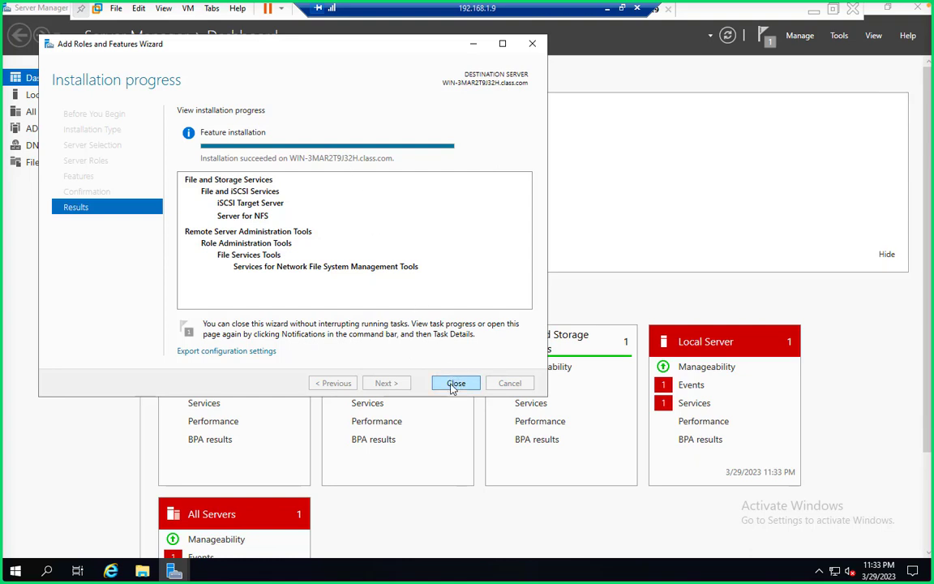
{"action": "key", "text": "super+r"}
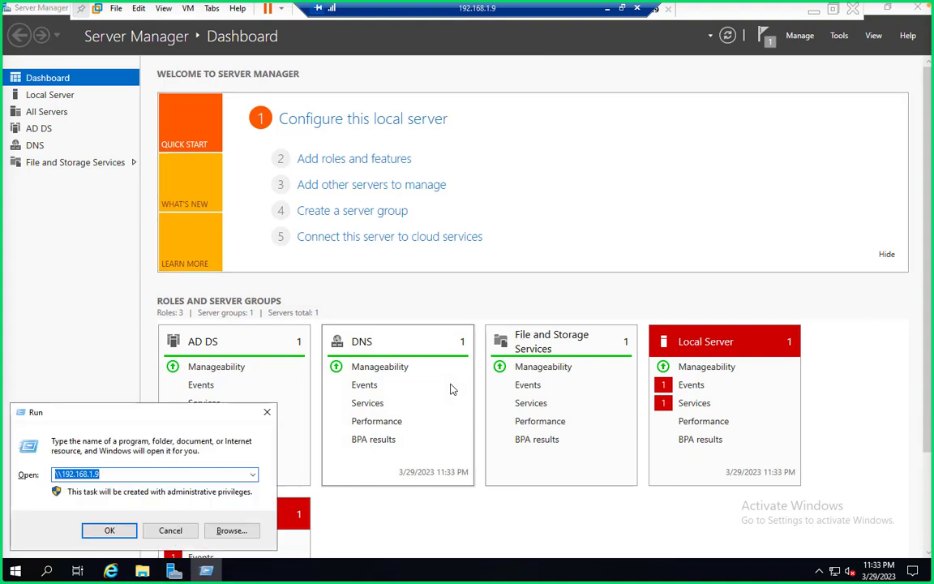
{"action": "type", "text": "cmd"}
{"action": "key", "text": "Return"}
{"action": "type", "text": "ip"}
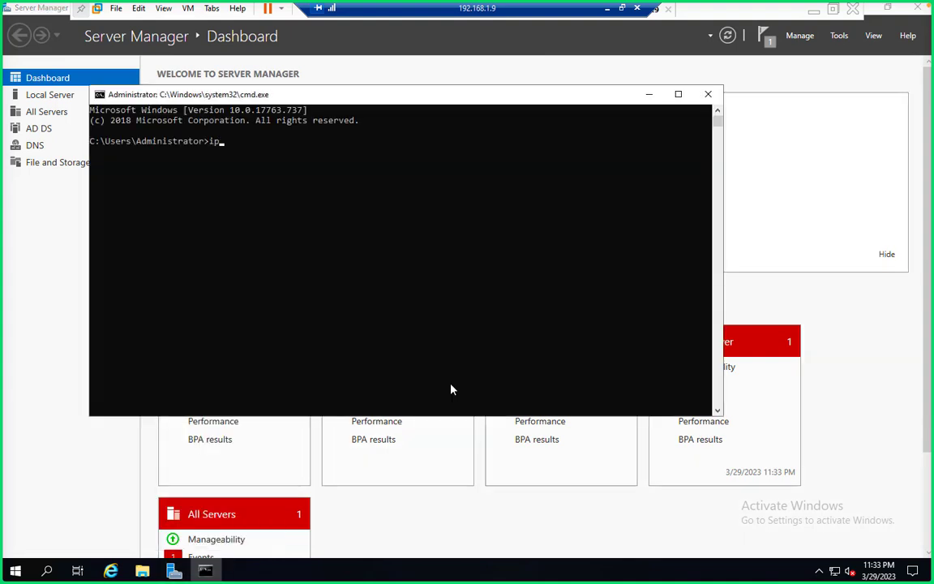
{"action": "type", "text": "config"}
{"action": "key", "text": "Return"}
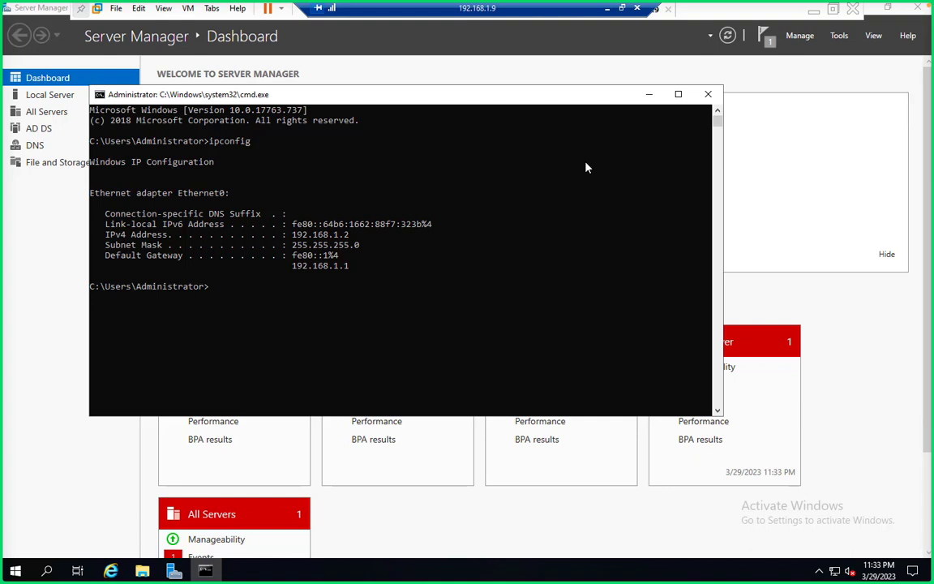
{"action": "left_click", "coordinate": [708, 94]}
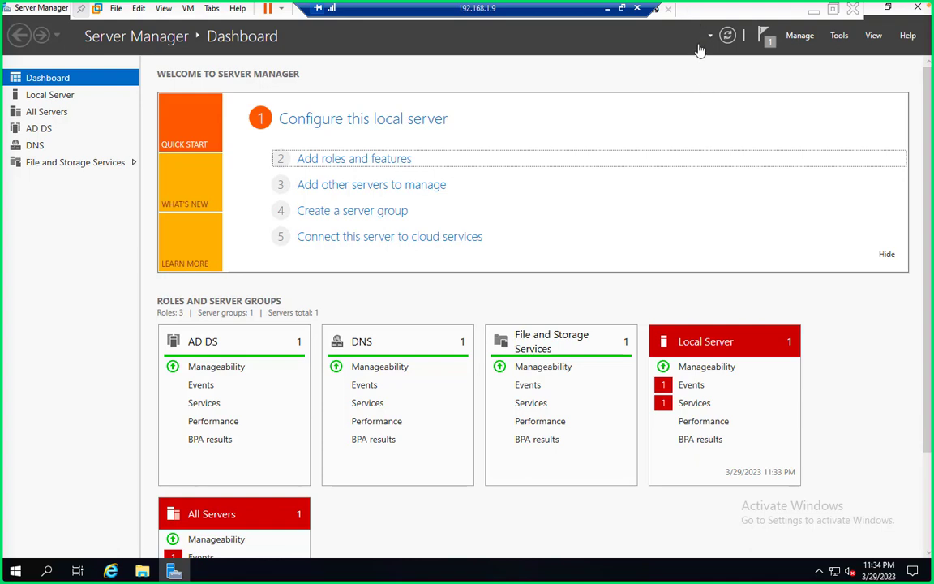
- Check the ESXi storage page, then open File and Storage Services > iSCSI in Server Manager
{"action": "key", "text": "ctrl+Left"}
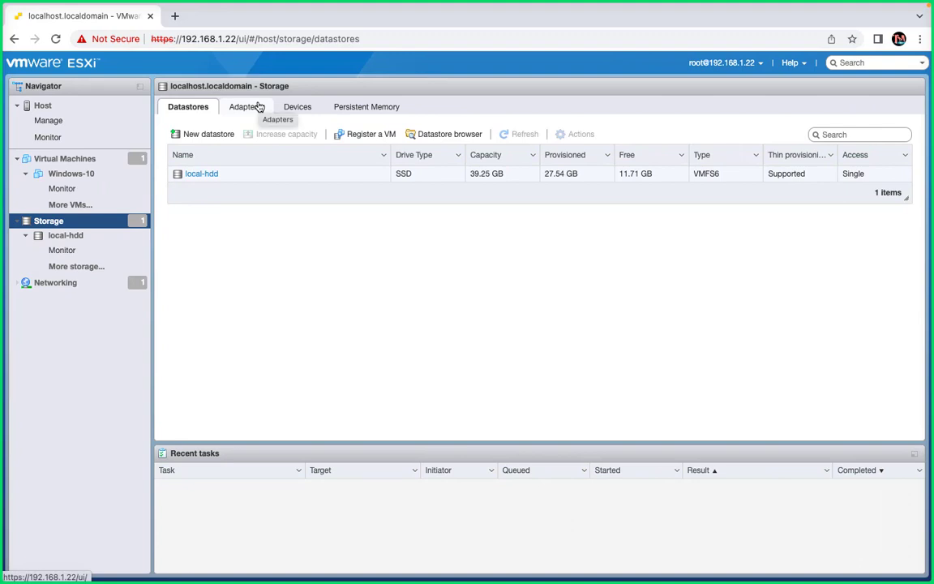
{"action": "key", "text": "ctrl+Right"}
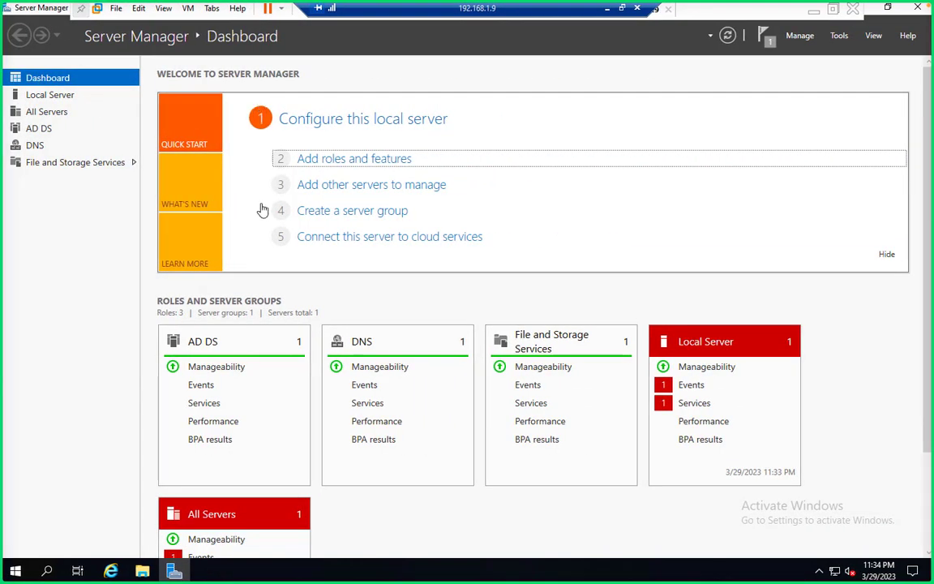
{"action": "left_click", "coordinate": [82, 163]}
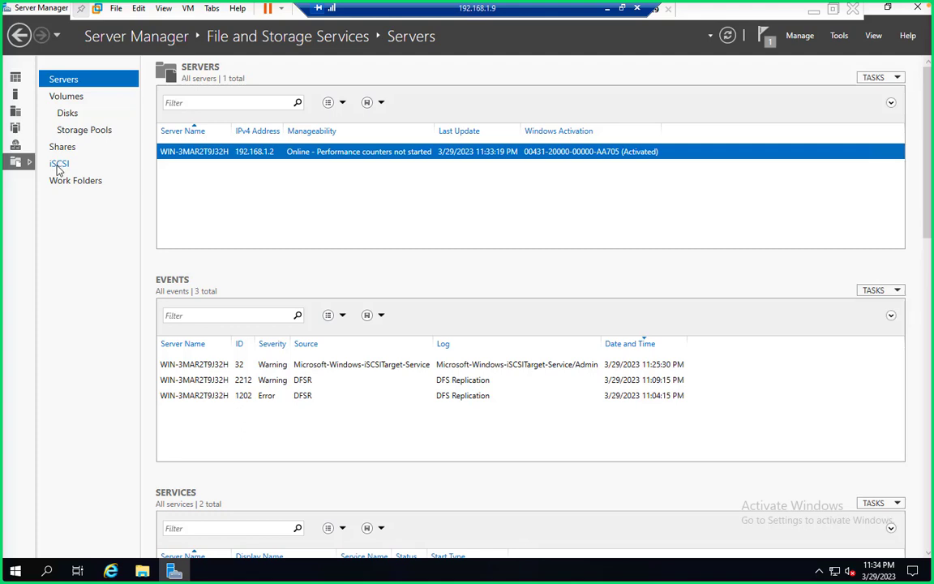
{"action": "left_click", "coordinate": [59, 167]}
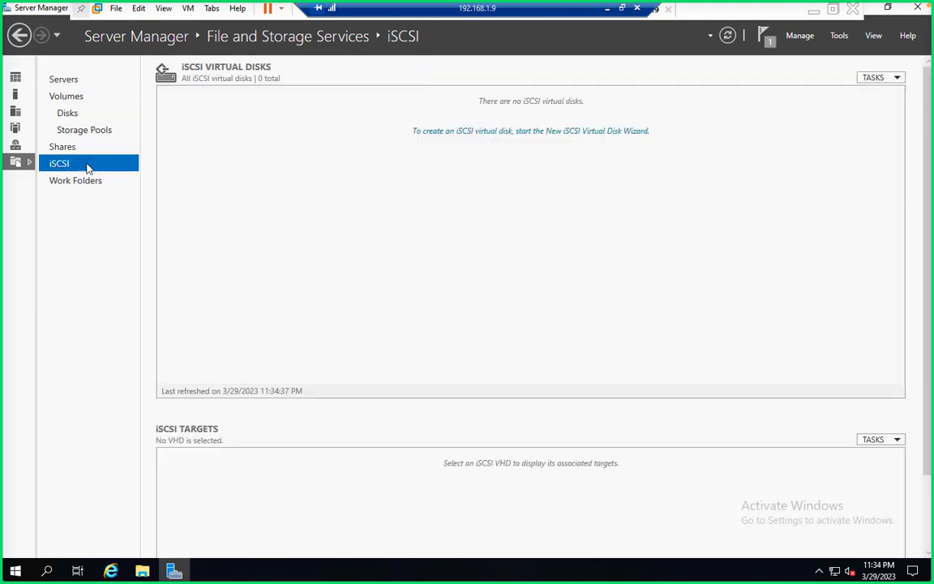
- Create a new iSCSI virtual disk 'test' on C: sized 25 GB, dynamically expanding
{"action": "left_click", "coordinate": [871, 77]}
{"action": "left_click", "coordinate": [842, 93]}
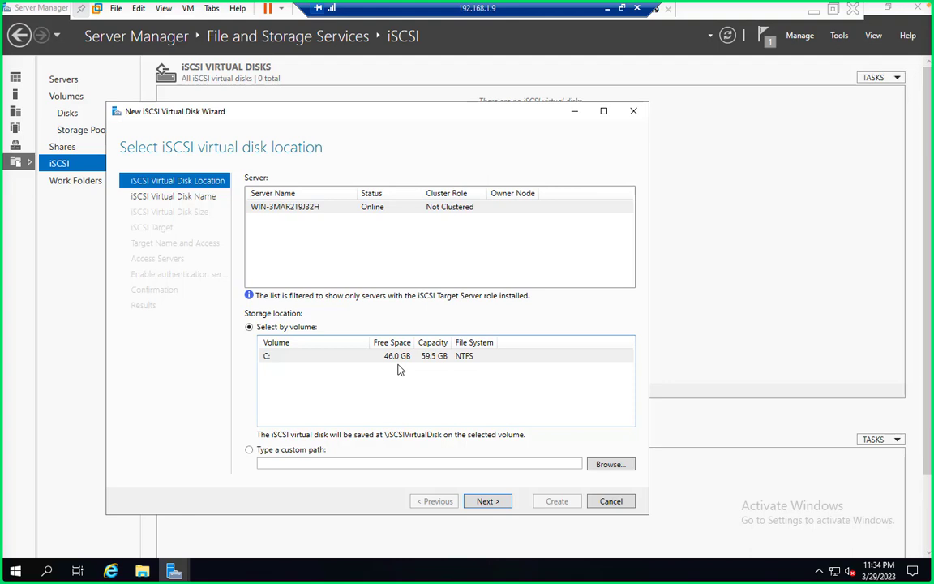
{"action": "left_click", "coordinate": [487, 502]}
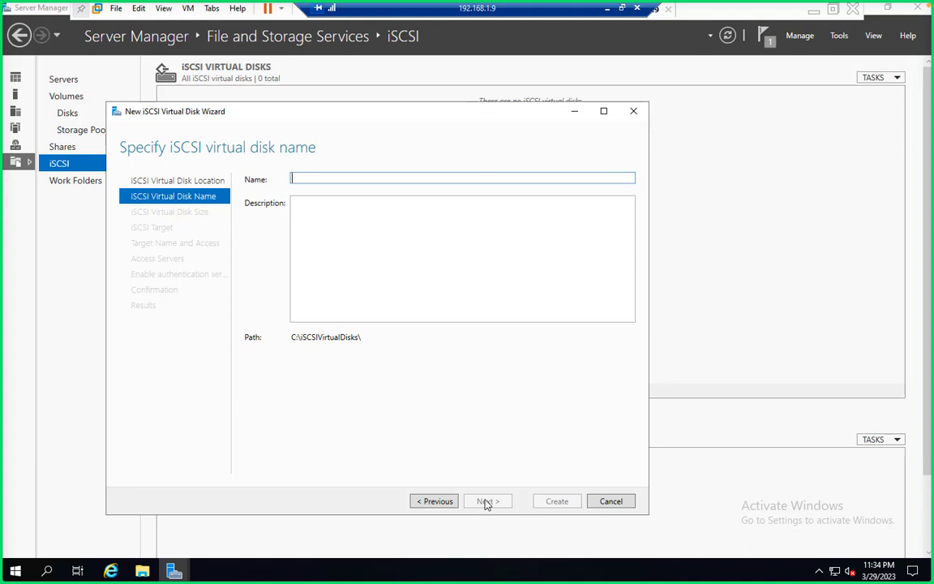
{"action": "type", "text": "test"}
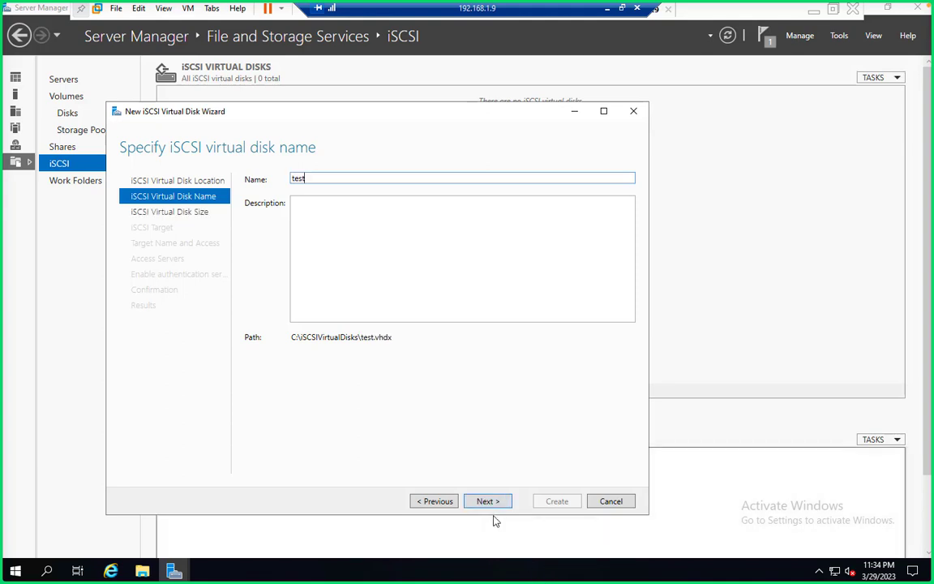
{"action": "left_click", "coordinate": [490, 503]}
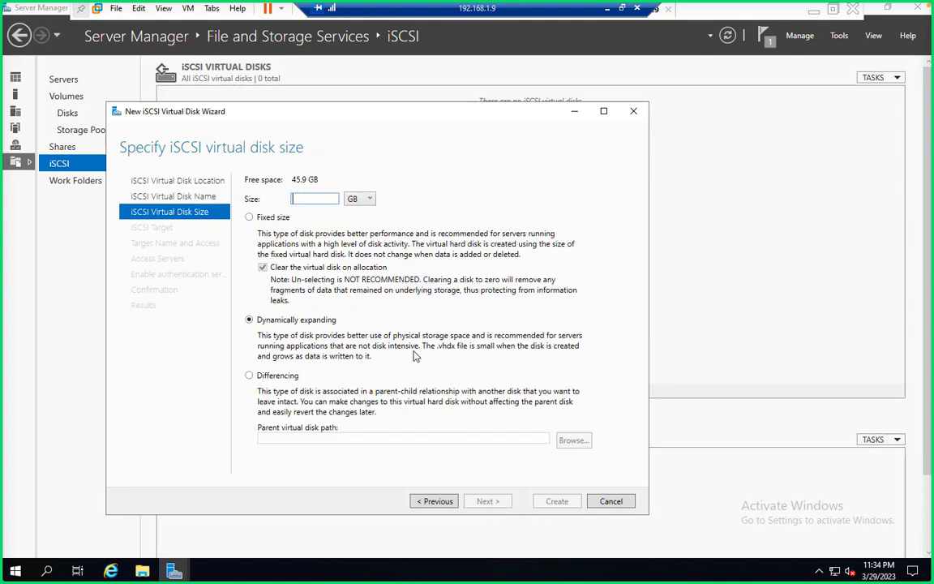
{"action": "type", "text": "25"}
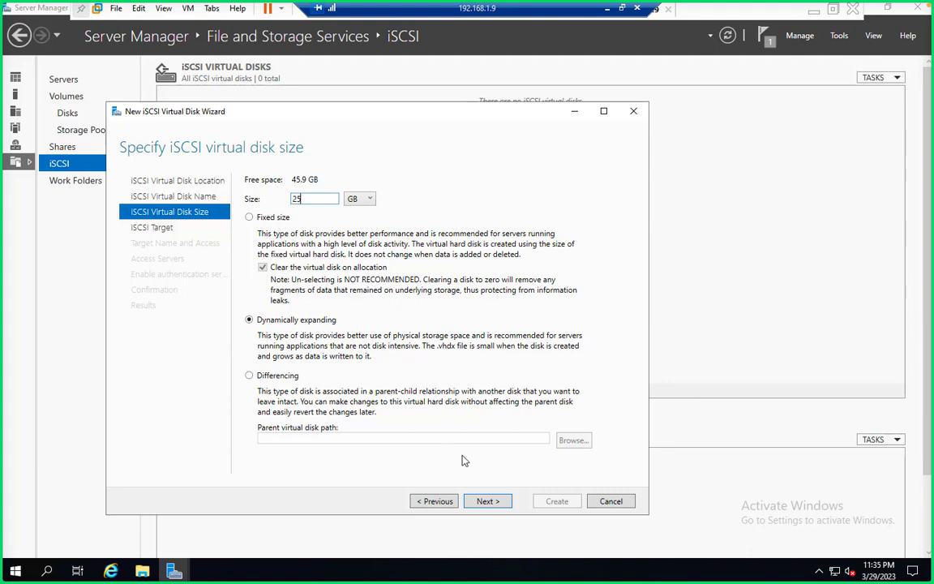
{"action": "left_click", "coordinate": [489, 500]}
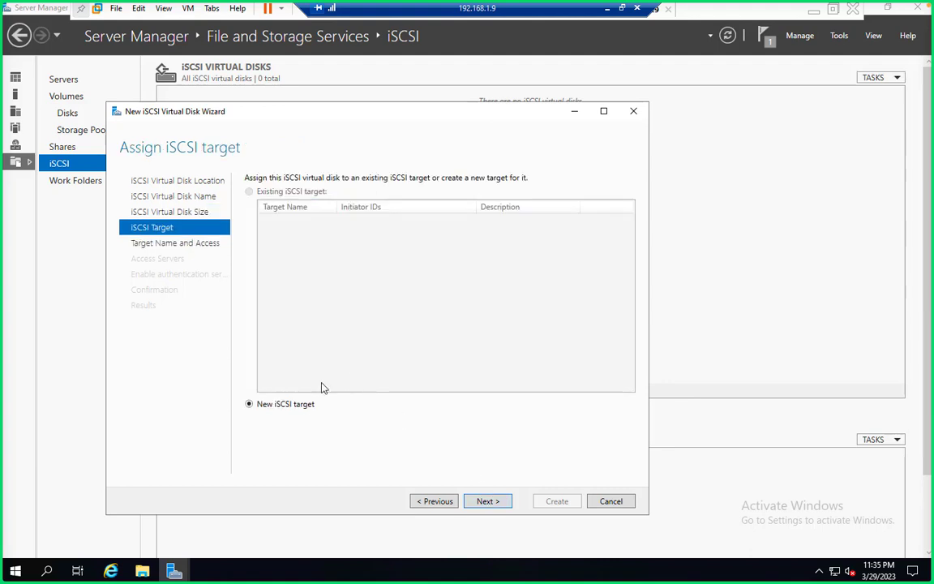
- Assign the disk to a new iSCSI target named 'share'
{"action": "left_click", "coordinate": [487, 501]}
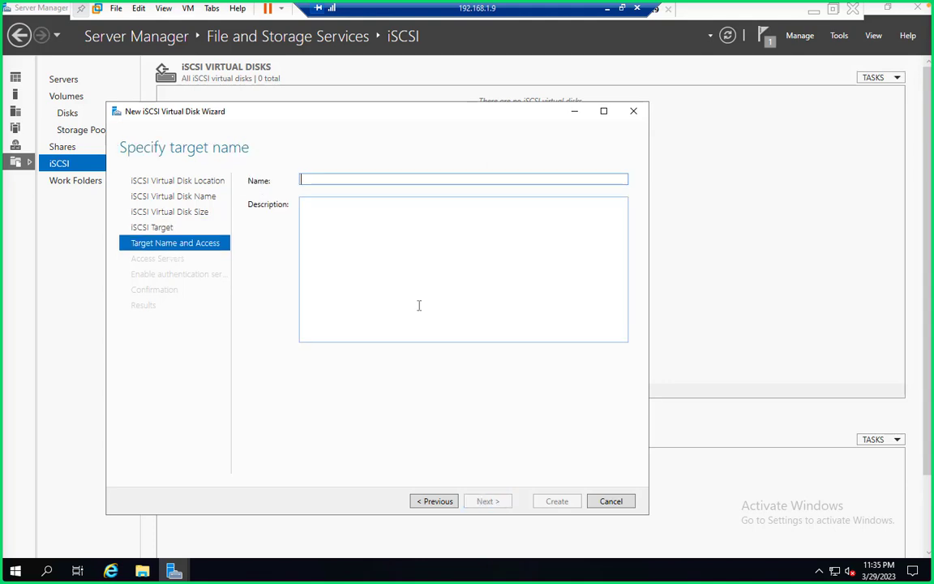
{"action": "type", "text": "share"}
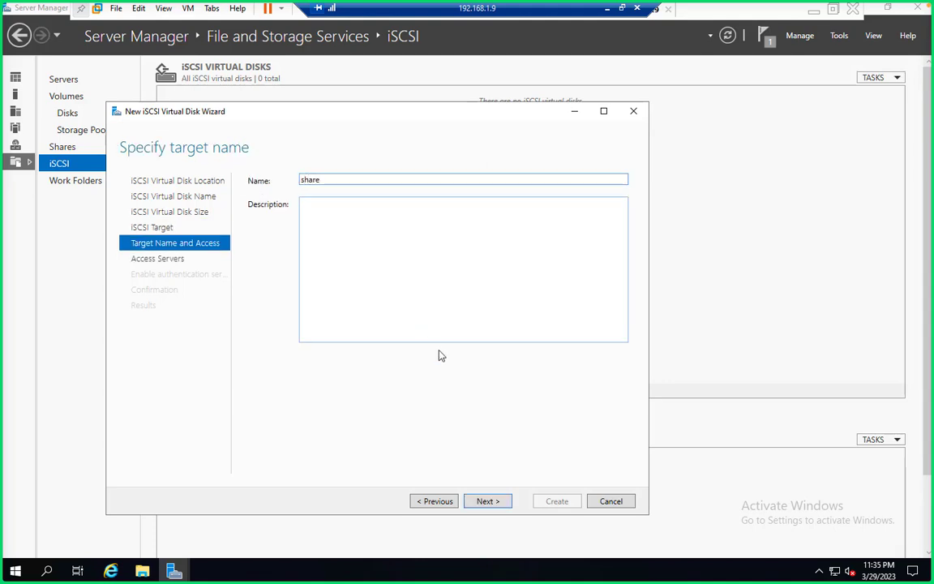
{"action": "left_click", "coordinate": [487, 502]}
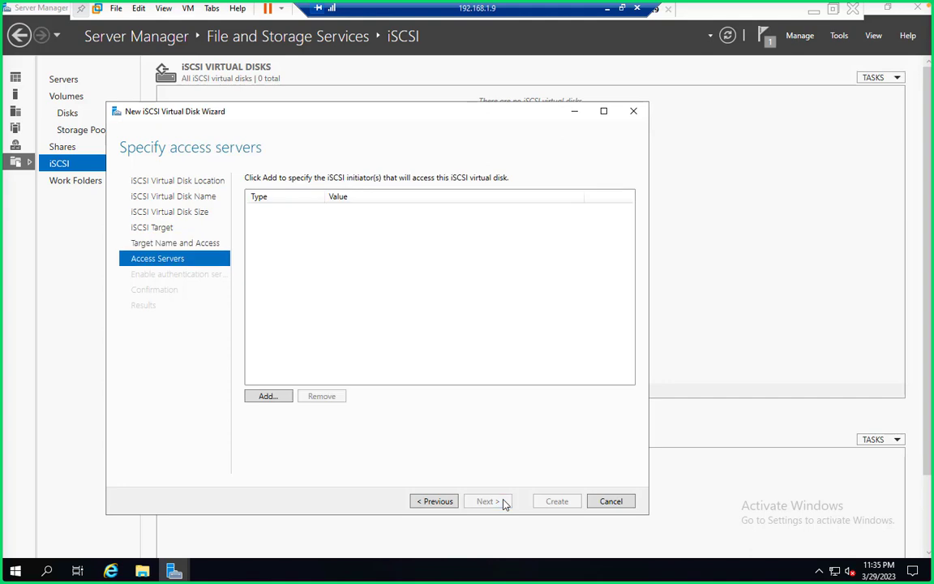
- Add an access server of type IP Address with value 192.168.1.22
{"action": "left_click", "coordinate": [267, 396]}
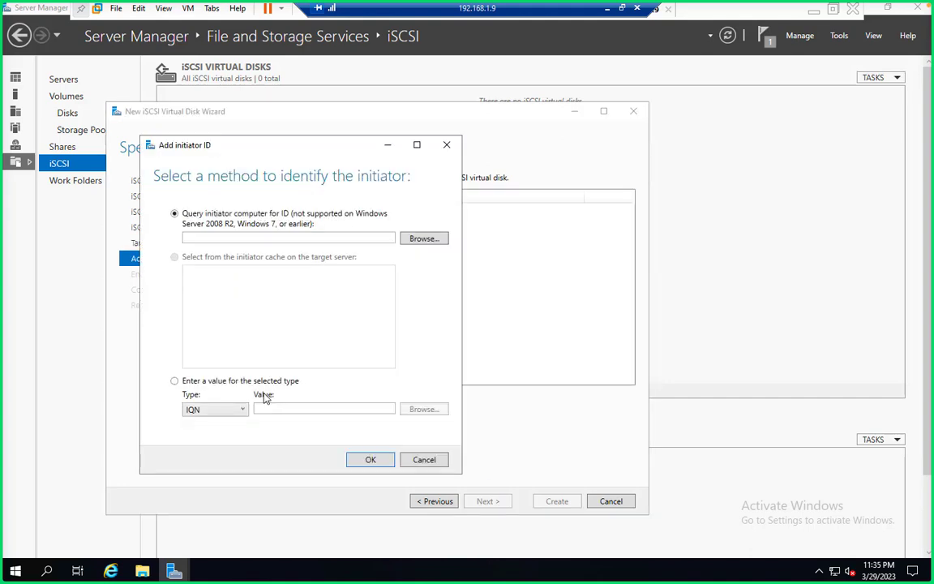
{"action": "left_click", "coordinate": [180, 382]}
{"action": "left_click", "coordinate": [240, 411]}
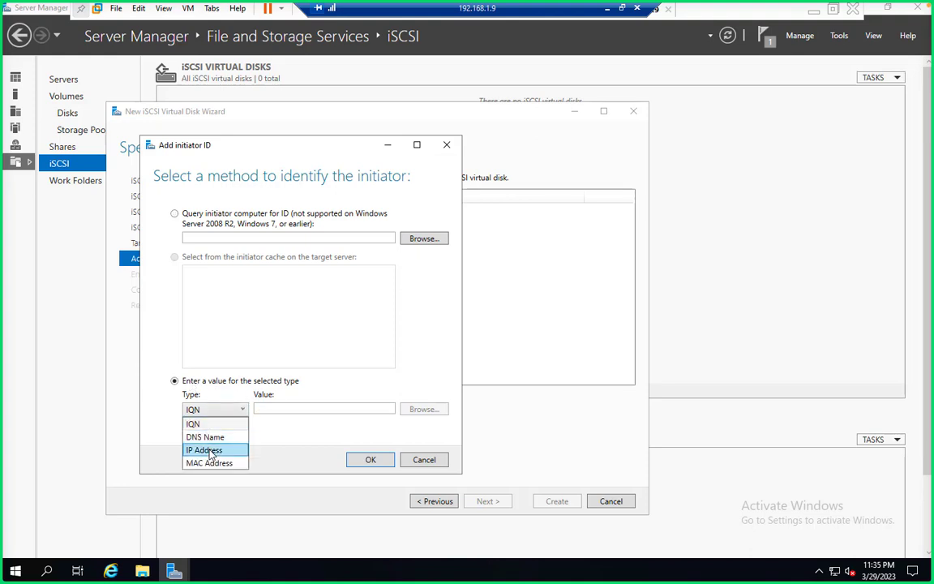
{"action": "left_click", "coordinate": [228, 449]}
{"action": "left_click", "coordinate": [234, 415]}
{"action": "left_click", "coordinate": [237, 414]}
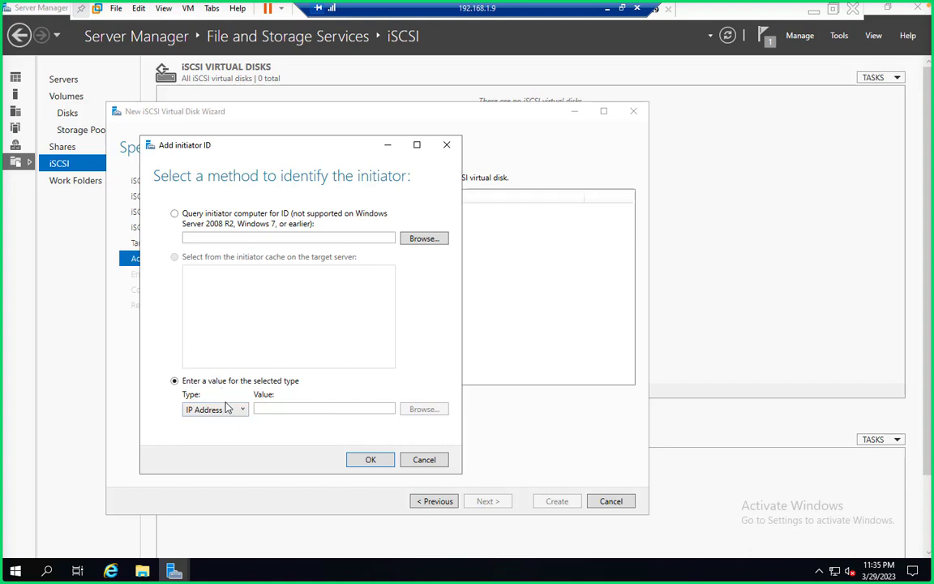
{"action": "left_click", "coordinate": [230, 411]}
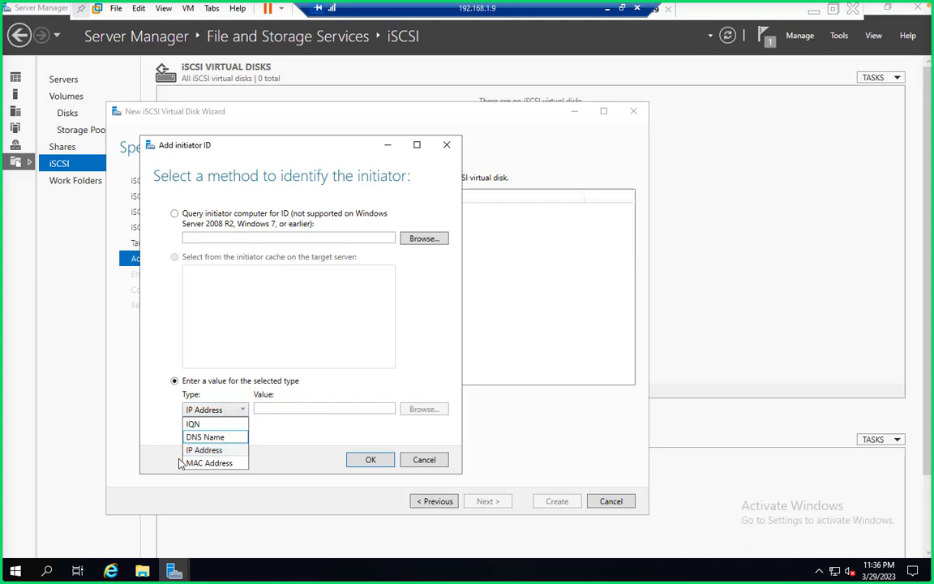
{"action": "left_click", "coordinate": [204, 452]}
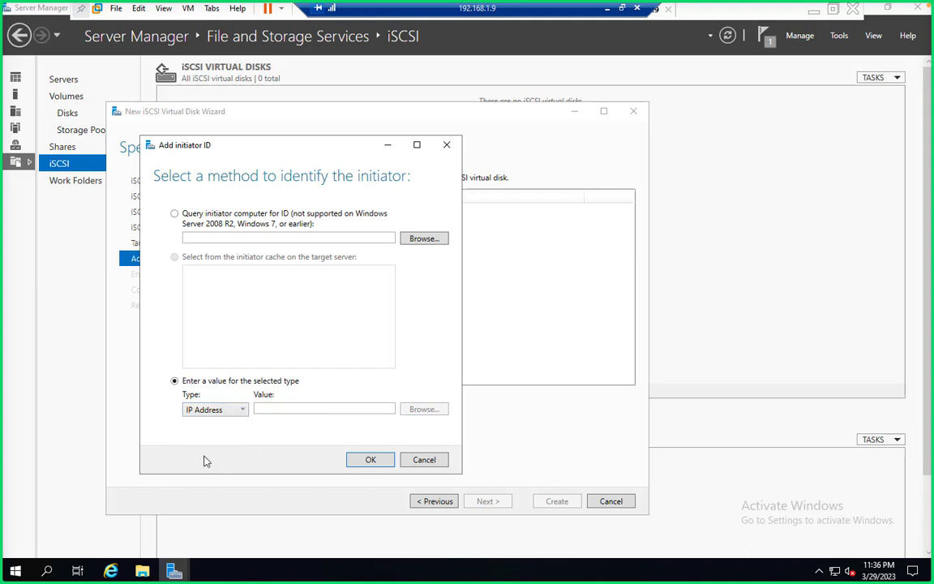
{"action": "left_click", "coordinate": [291, 409]}
{"action": "type", "text": "1"}
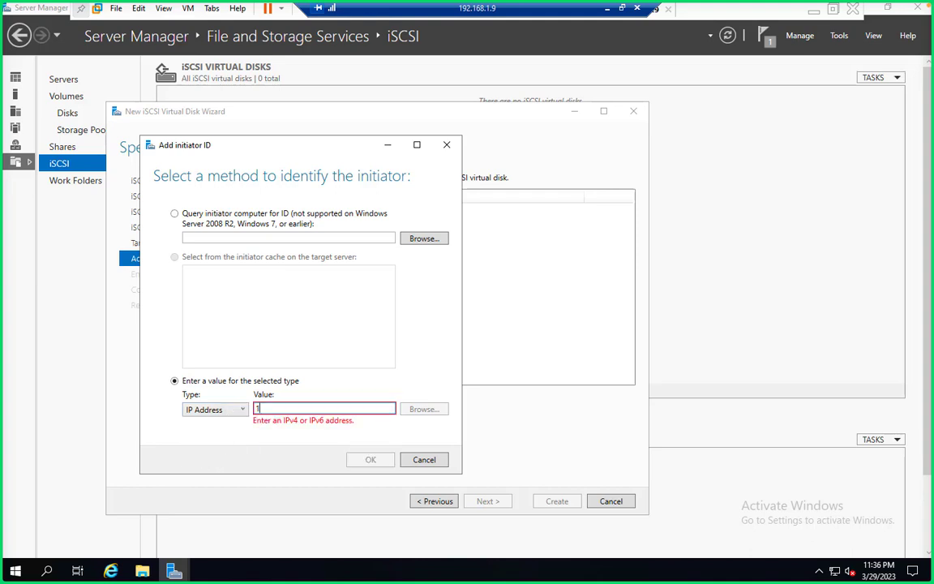
{"action": "type", "text": "92.168.1.2"}
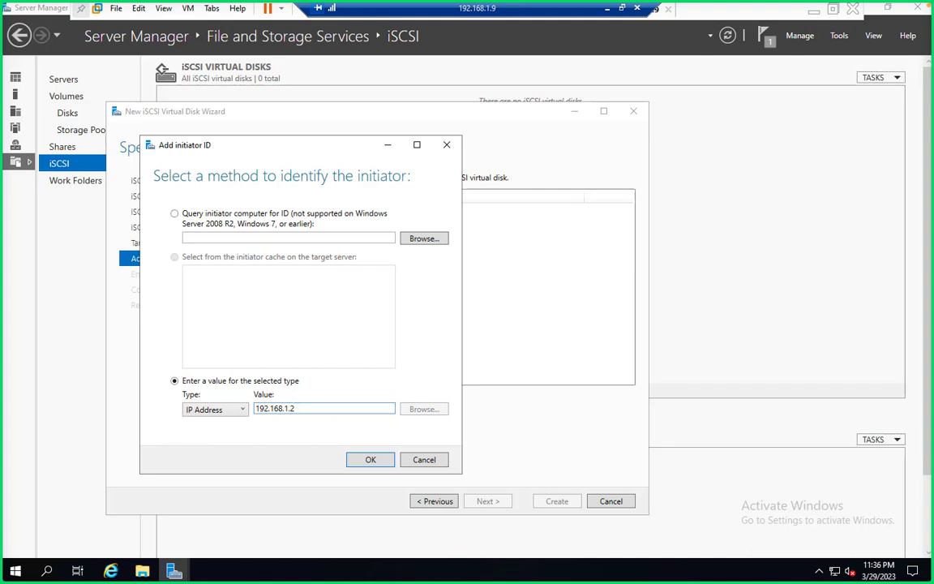
{"action": "type", "text": "2"}
{"action": "left_click", "coordinate": [375, 462]}
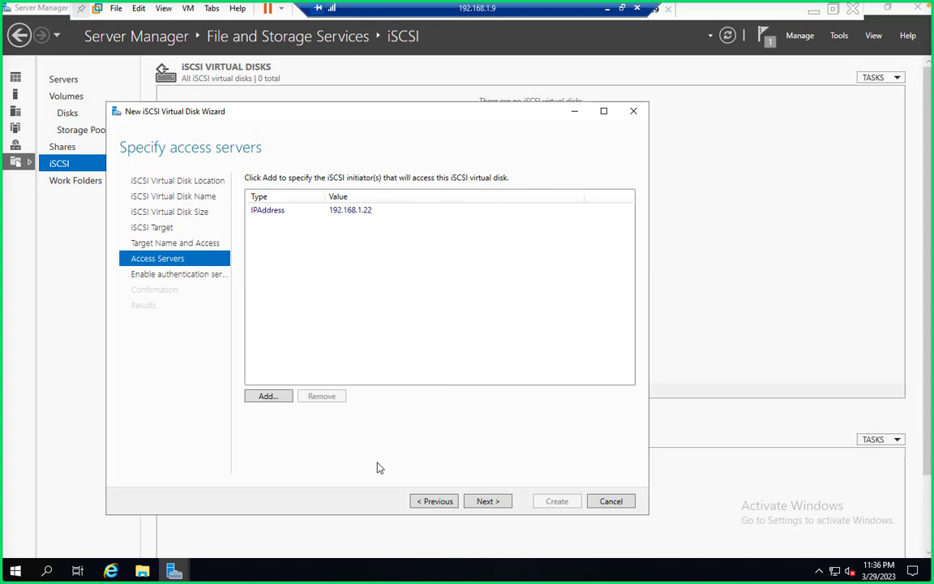
- Skip authentication, confirm, and create the test disk with target share
{"action": "left_click", "coordinate": [483, 501]}
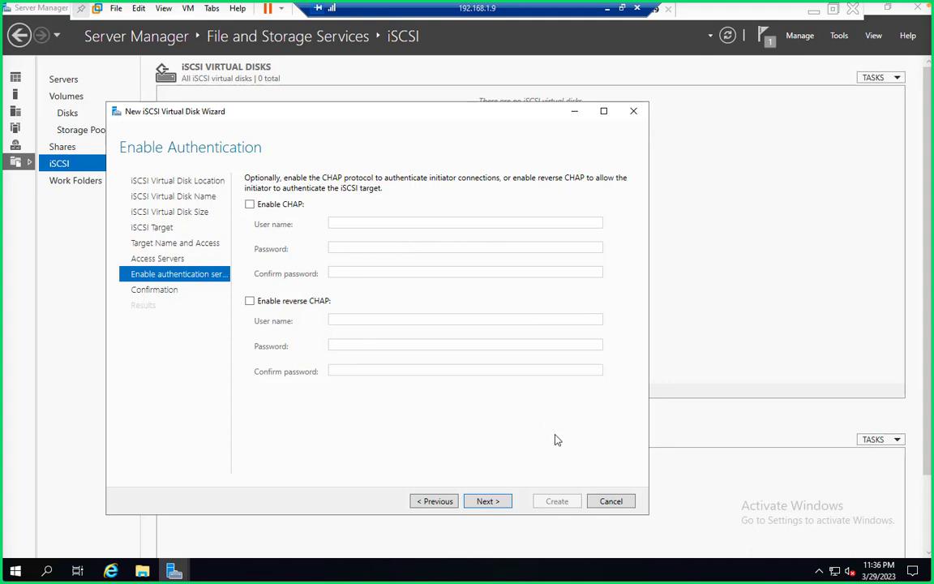
{"action": "left_click", "coordinate": [492, 501]}
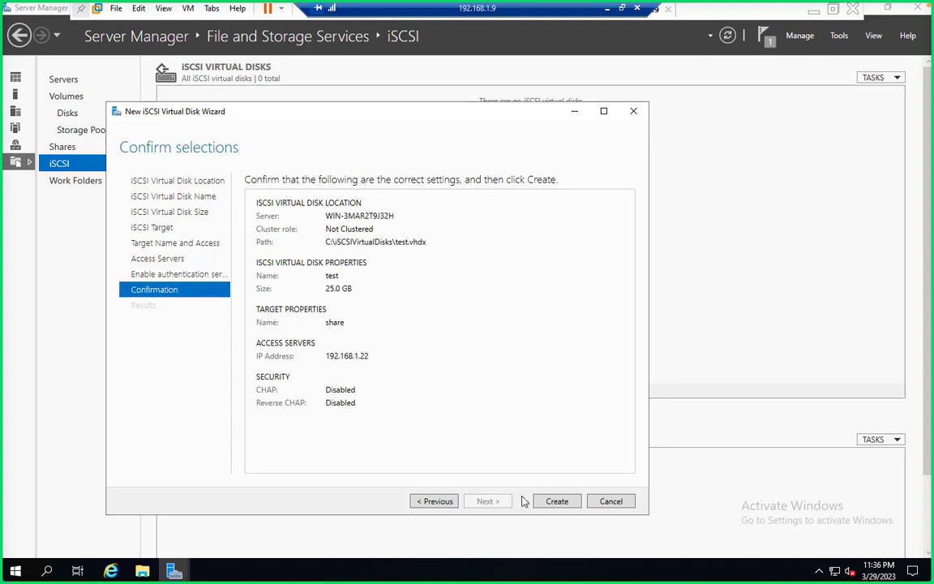
{"action": "left_click", "coordinate": [552, 501]}
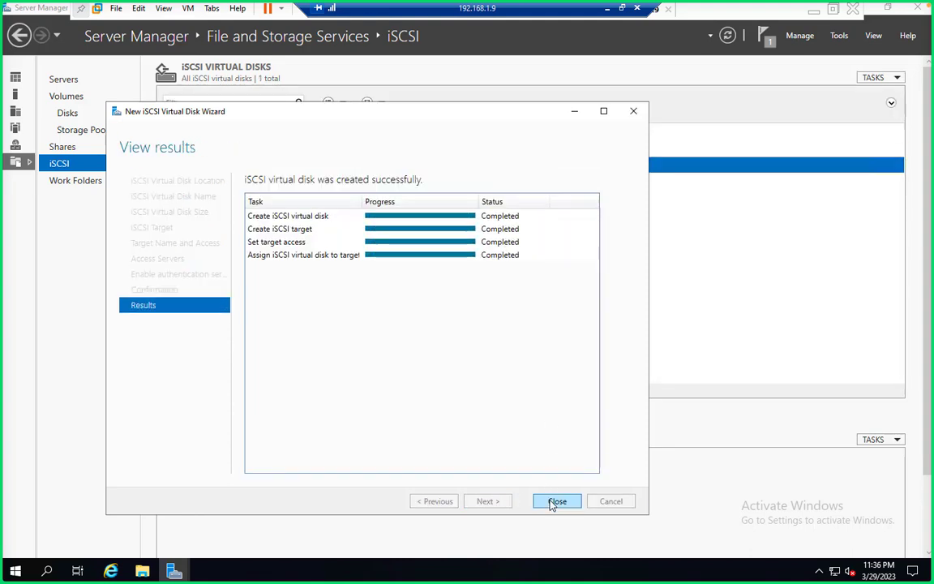
- Close the completed New iSCSI Virtual Disk wizard
{"action": "left_click", "coordinate": [556, 501]}
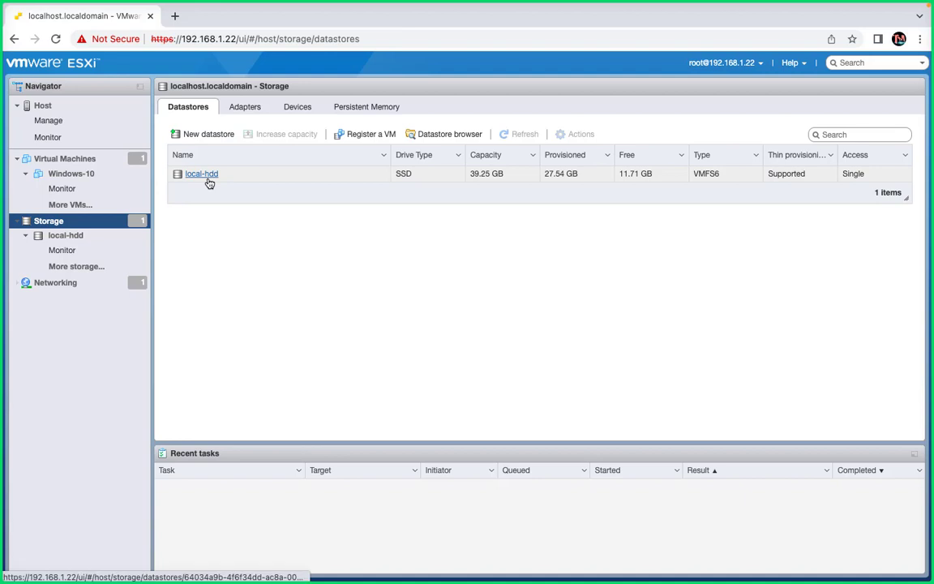
{"action": "left_click", "coordinate": [207, 134]}
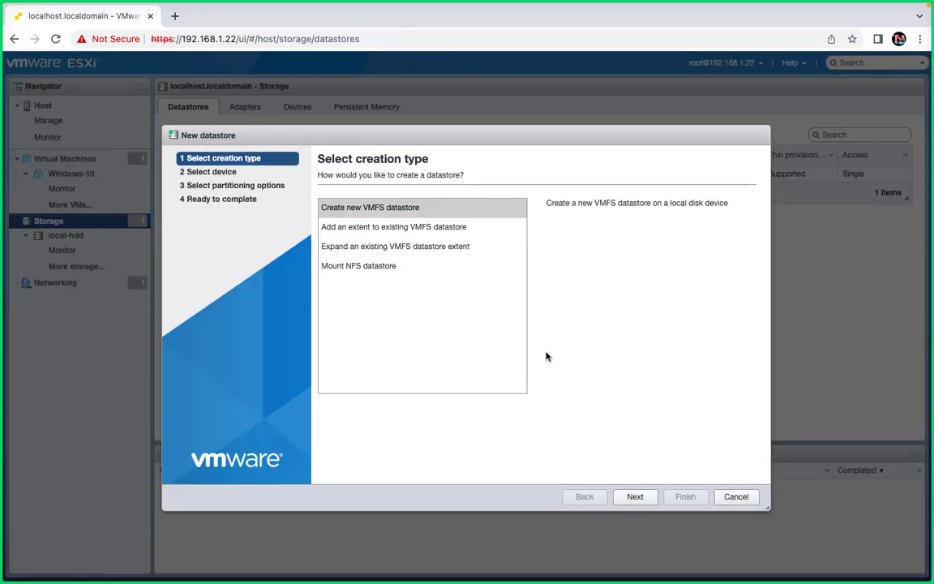
{"action": "left_click", "coordinate": [635, 497]}
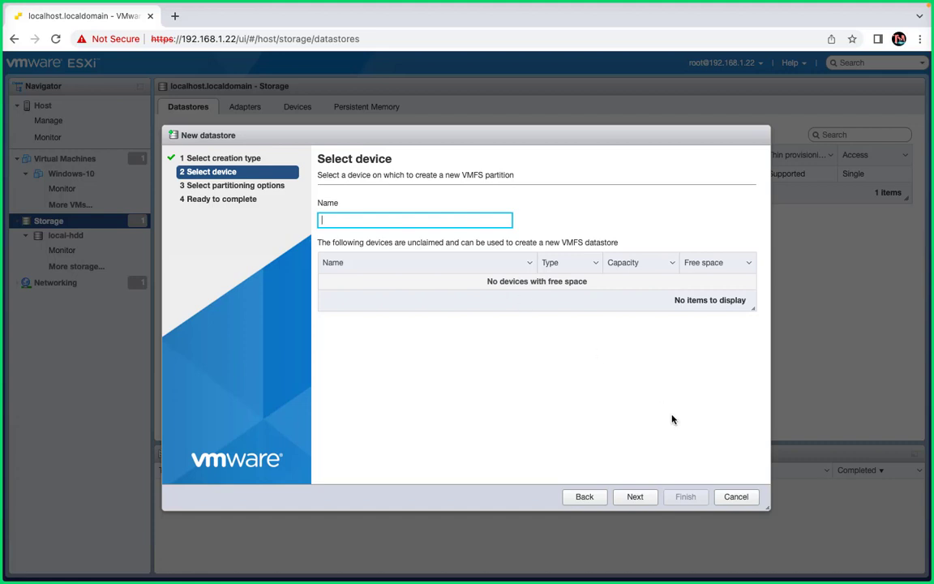
{"action": "left_click", "coordinate": [738, 496]}
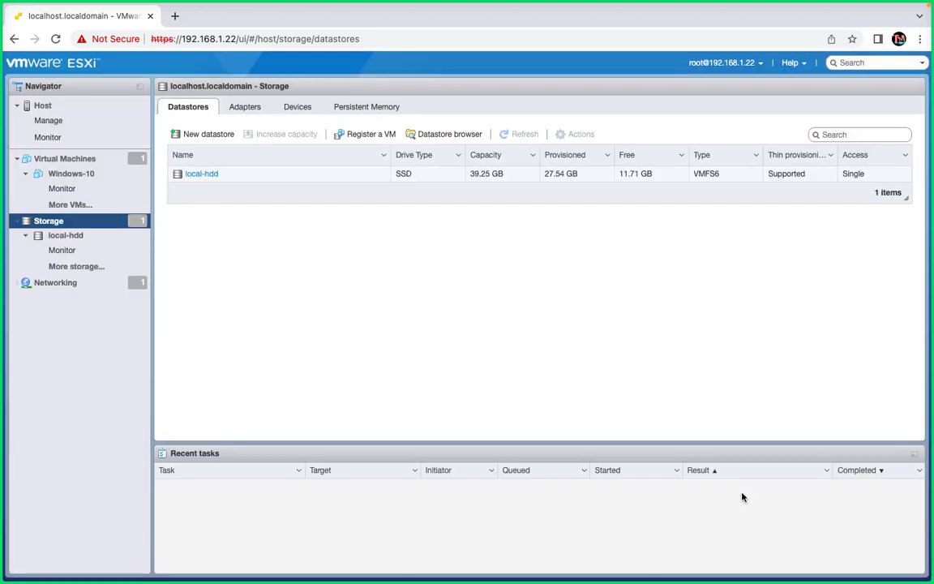
- Enable software iSCSI from the Adapters tab, creating adapter vmhba65
{"action": "left_click", "coordinate": [246, 109]}
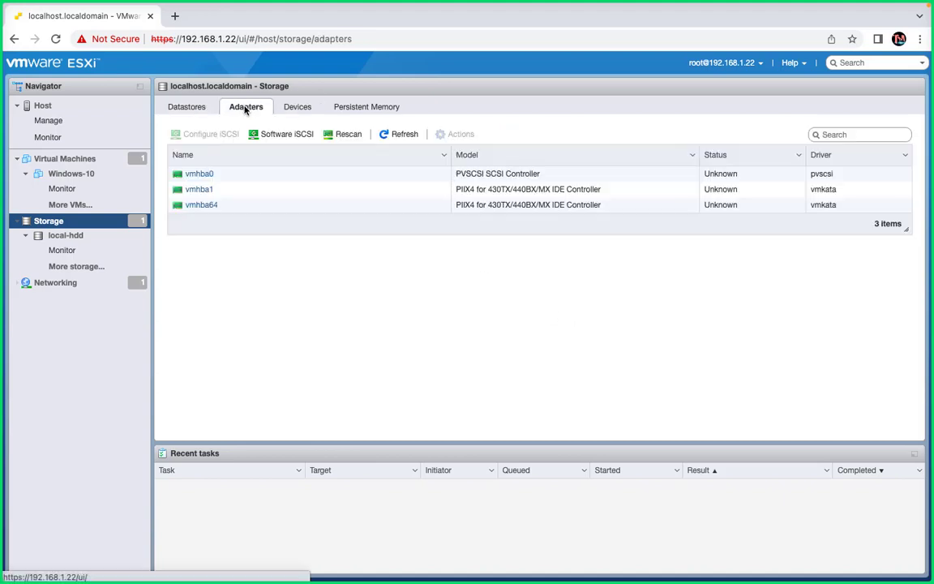
{"action": "left_click", "coordinate": [284, 144]}
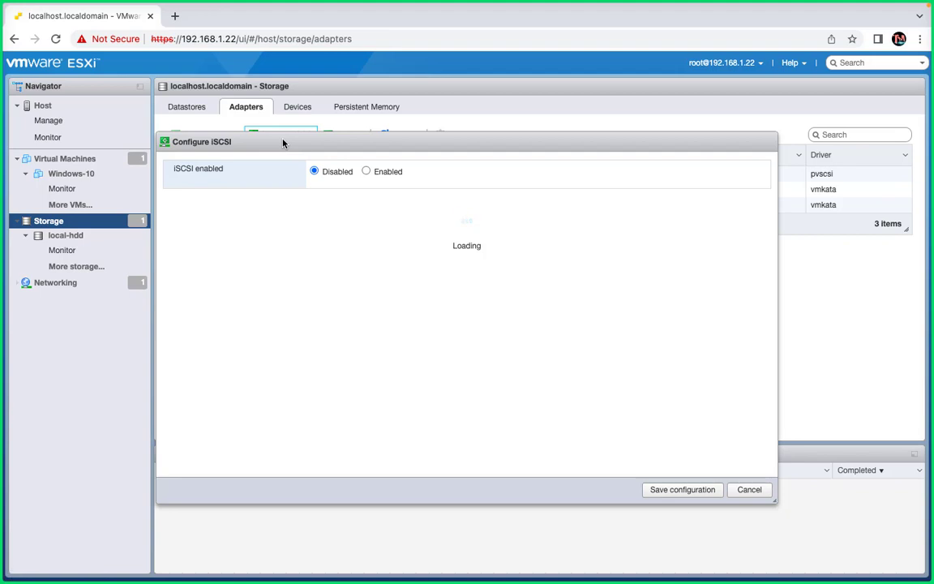
{"action": "left_click", "coordinate": [365, 172]}
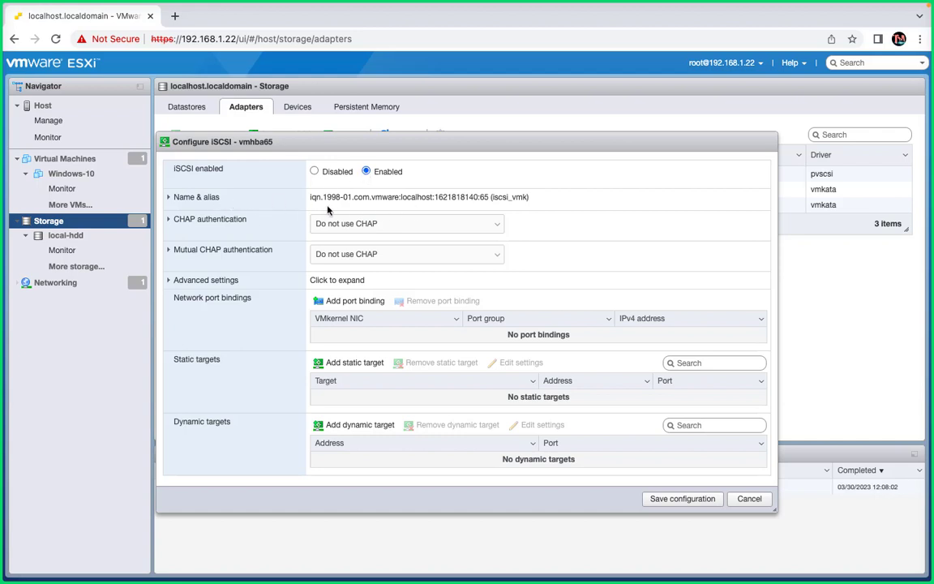
{"action": "left_click_drag", "start_coordinate": [310, 196], "coordinate": [466, 196]}
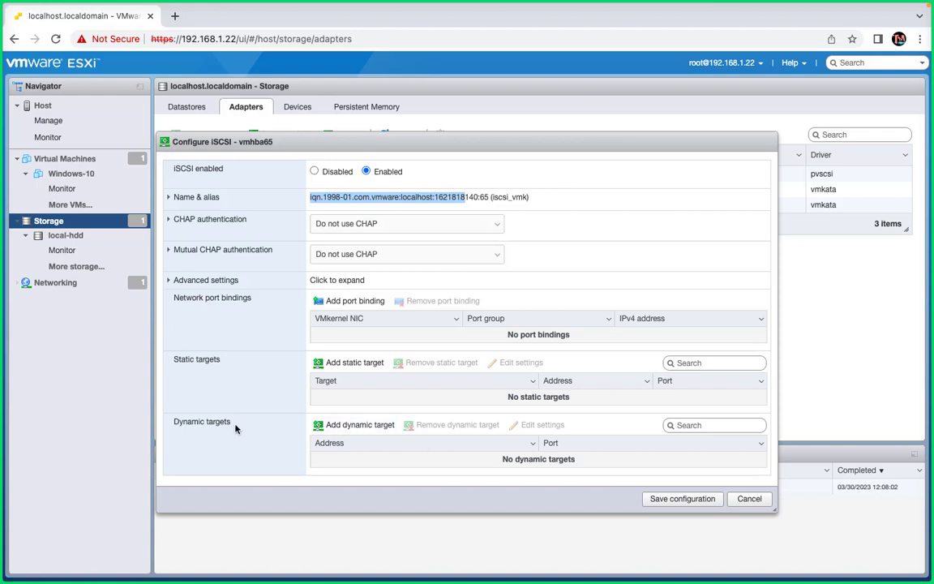
- Add dynamic iSCSI target 192.168.1.2:3260, save the configuration, and refresh the adapters
{"action": "left_click", "coordinate": [354, 426]}
{"action": "left_click", "coordinate": [362, 460]}
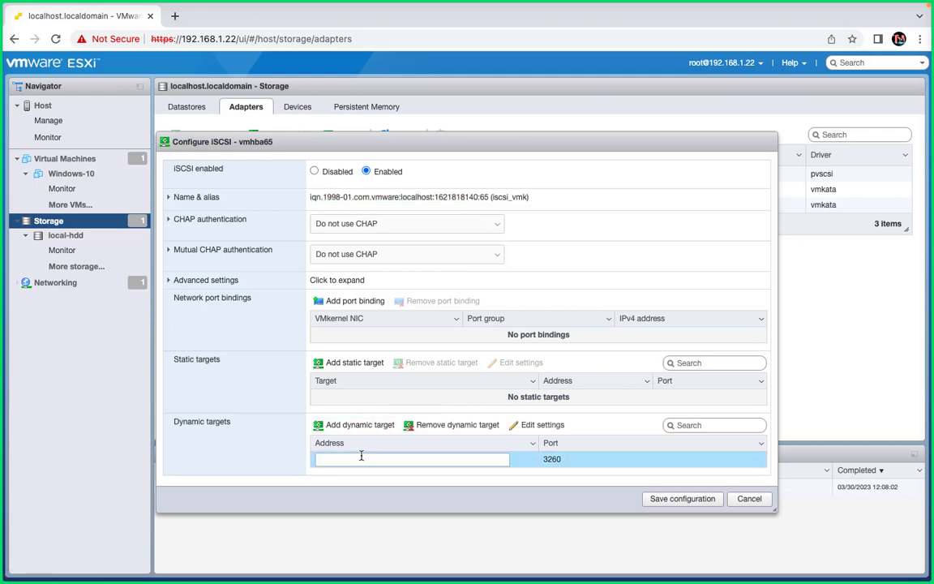
{"action": "type", "text": "19"}
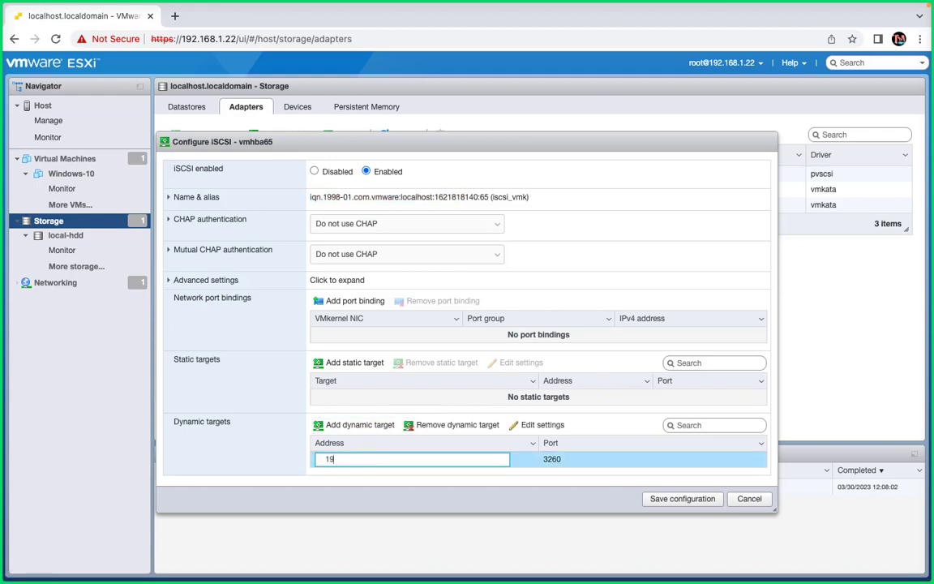
{"action": "type", "text": "2.168.1.2"}
{"action": "left_click", "coordinate": [672, 500]}
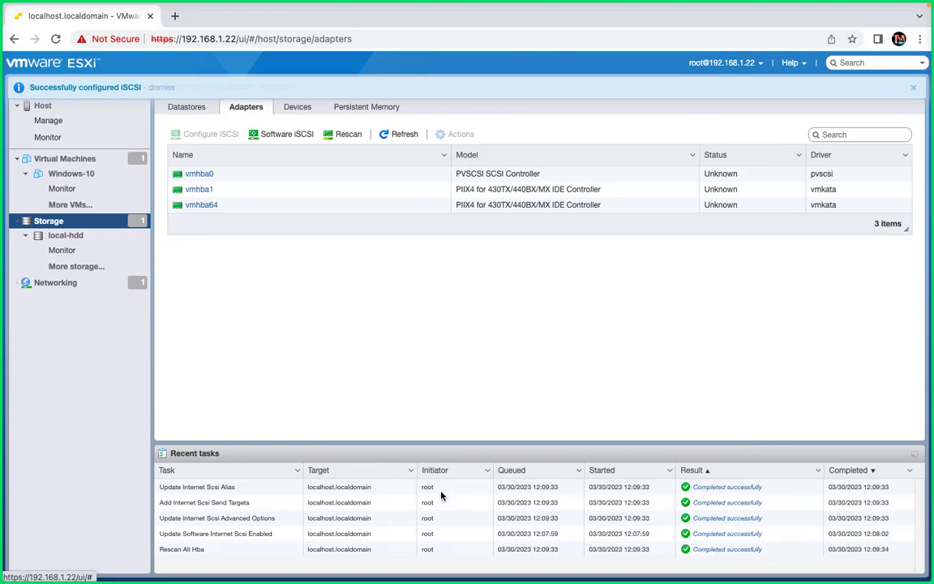
{"action": "left_click", "coordinate": [399, 134]}
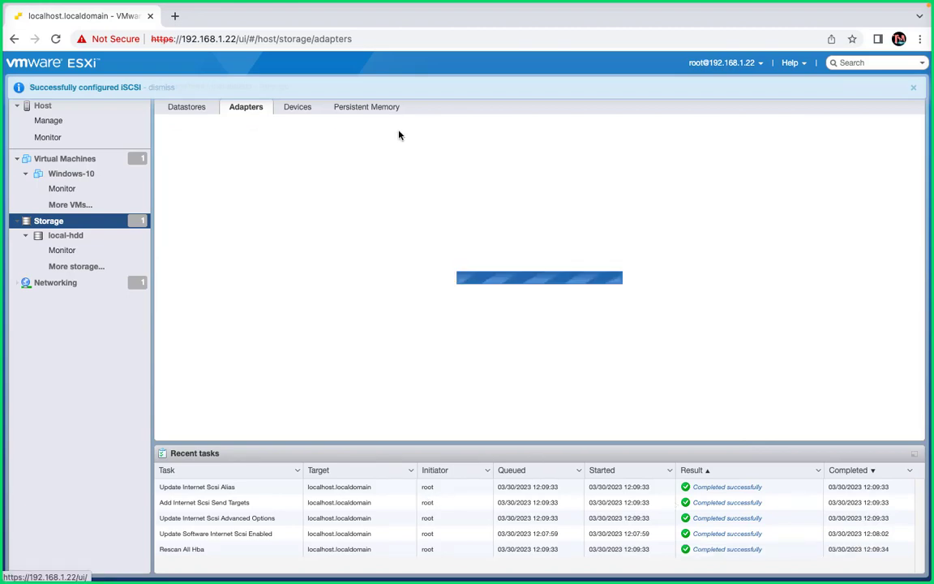
- Refresh the iSCSI virtual disks list in Server Manager so the targets show connected
{"action": "key", "text": "ctrl+Right"}
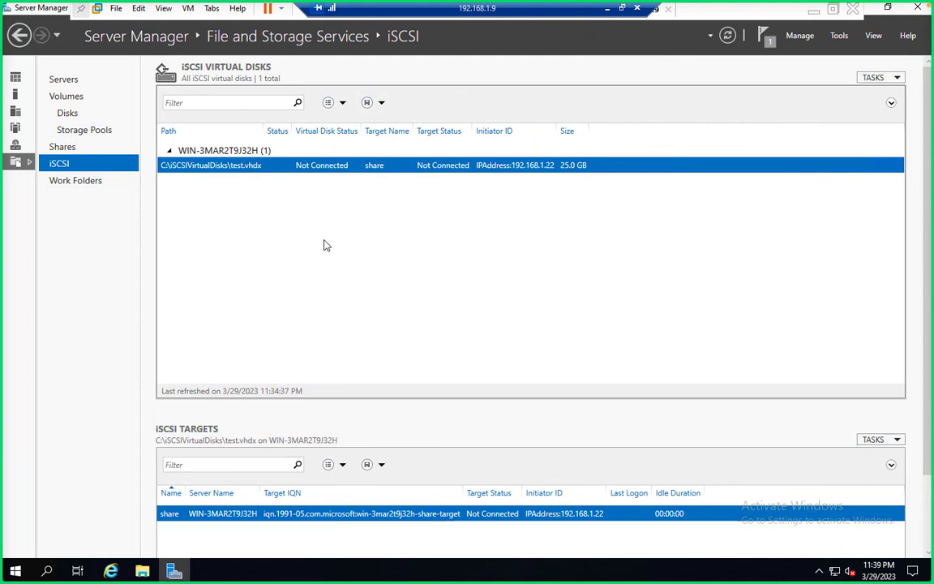
{"action": "right_click", "coordinate": [324, 245]}
{"action": "left_click", "coordinate": [358, 262]}
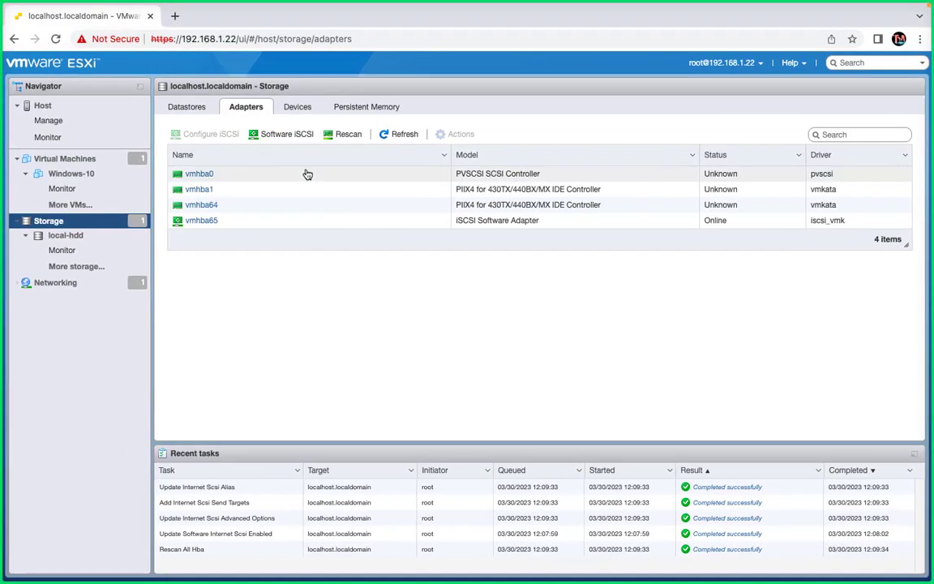
- Return to the Datastores tab, which still lists only local-hdd
{"action": "left_click", "coordinate": [193, 112]}
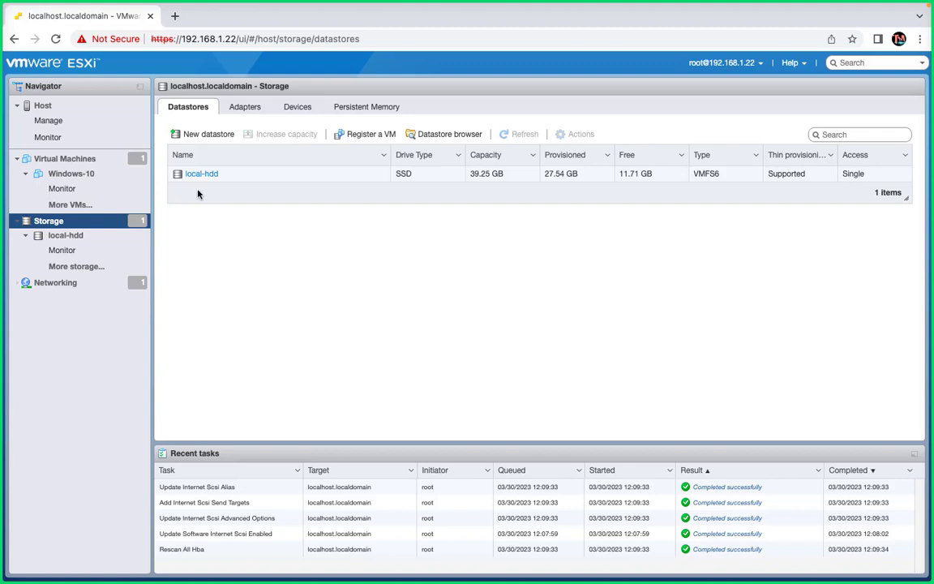
- Start the New datastore wizard and select 'Add an extent to existing VMFS datastore'
{"action": "left_click", "coordinate": [207, 138]}
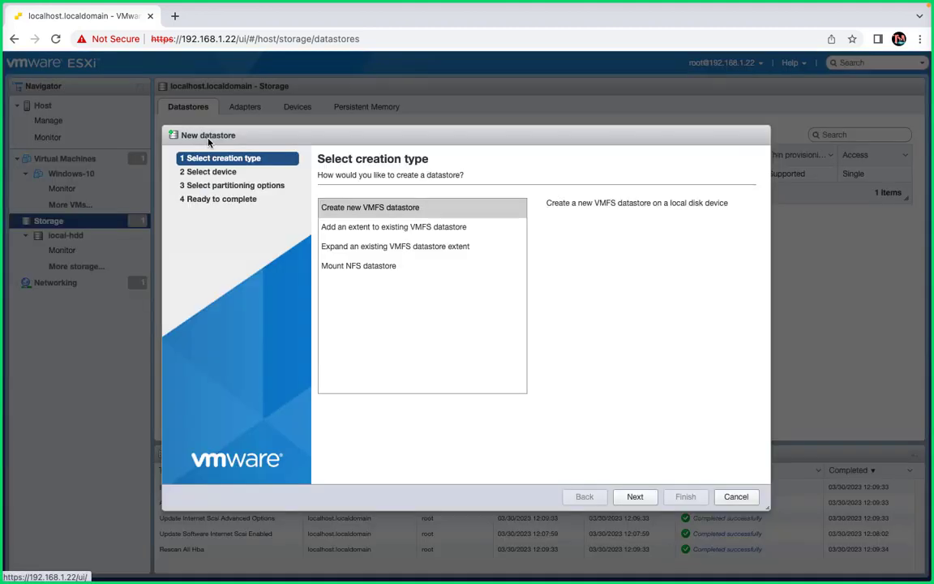
{"action": "left_click", "coordinate": [366, 209]}
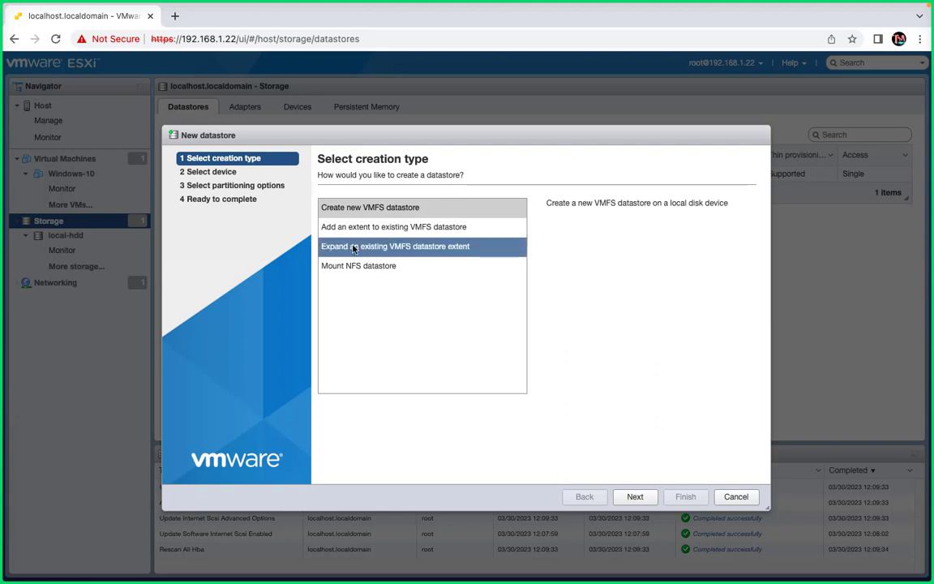
{"action": "left_click", "coordinate": [372, 233]}
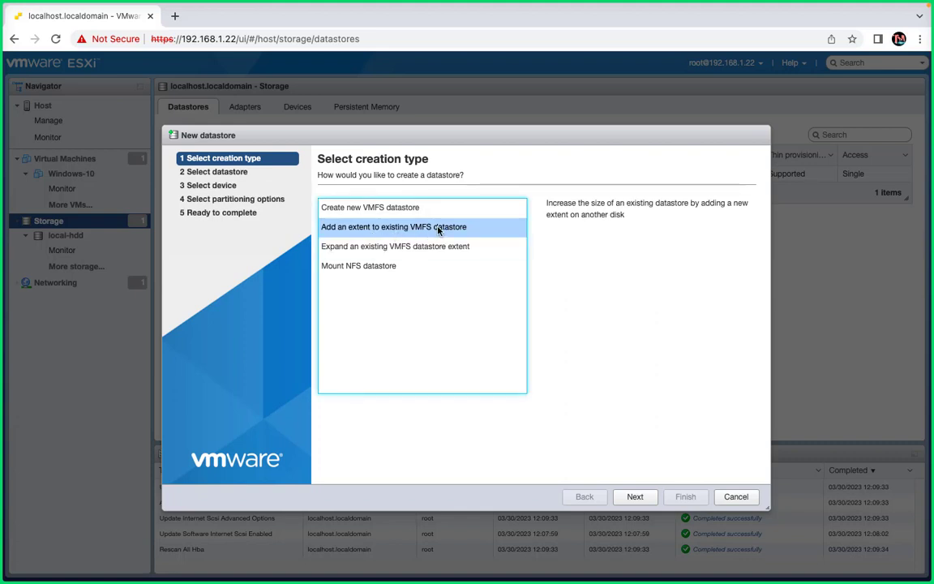
{"action": "left_click", "coordinate": [393, 207]}
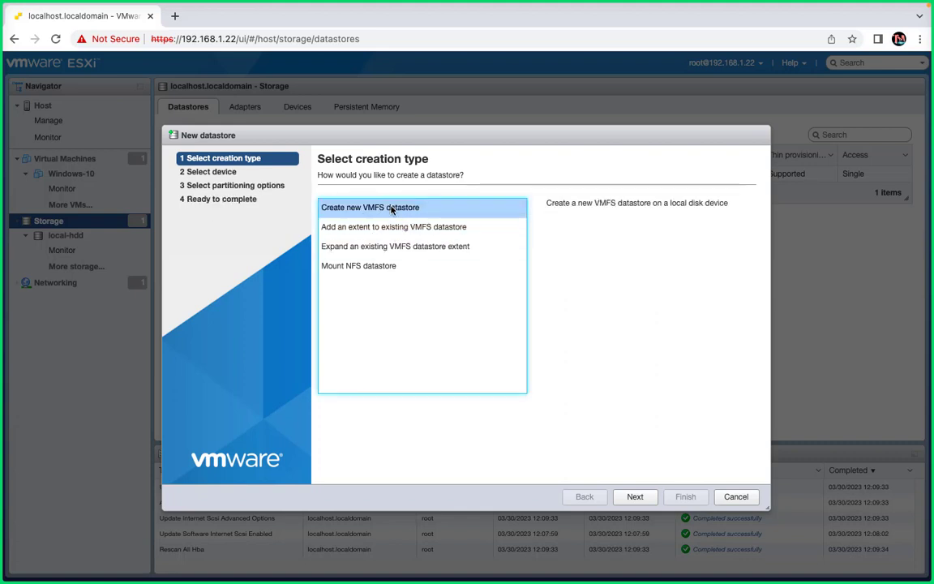
{"action": "left_click", "coordinate": [406, 227]}
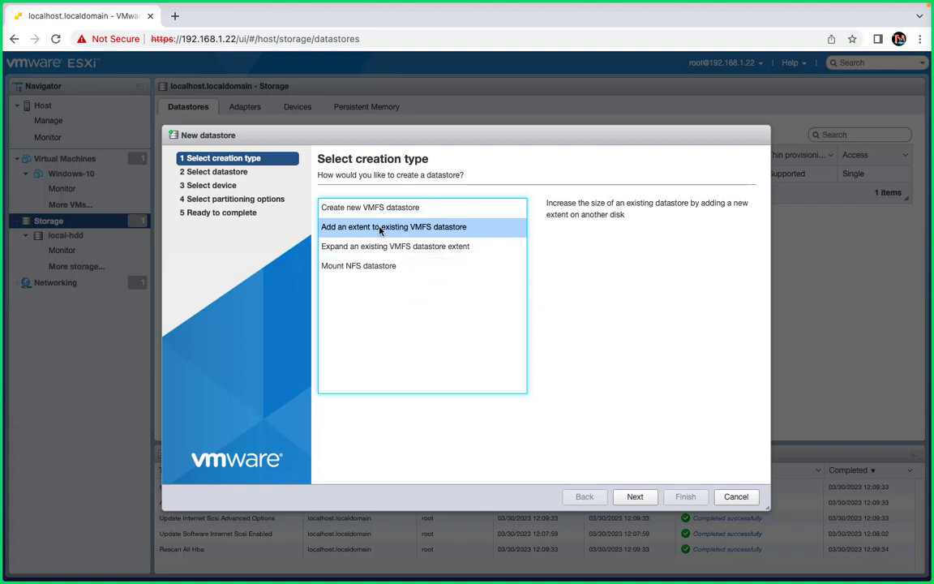
- Review the expand, extent and NFS creation types, then settle on 'Create new VMFS datastore'
{"action": "left_click", "coordinate": [337, 247]}
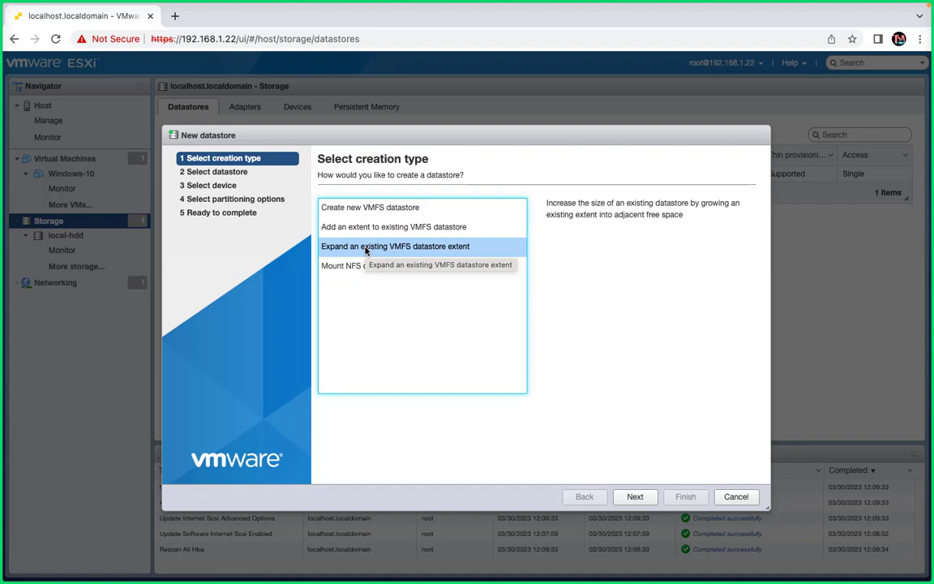
{"action": "left_click", "coordinate": [367, 233]}
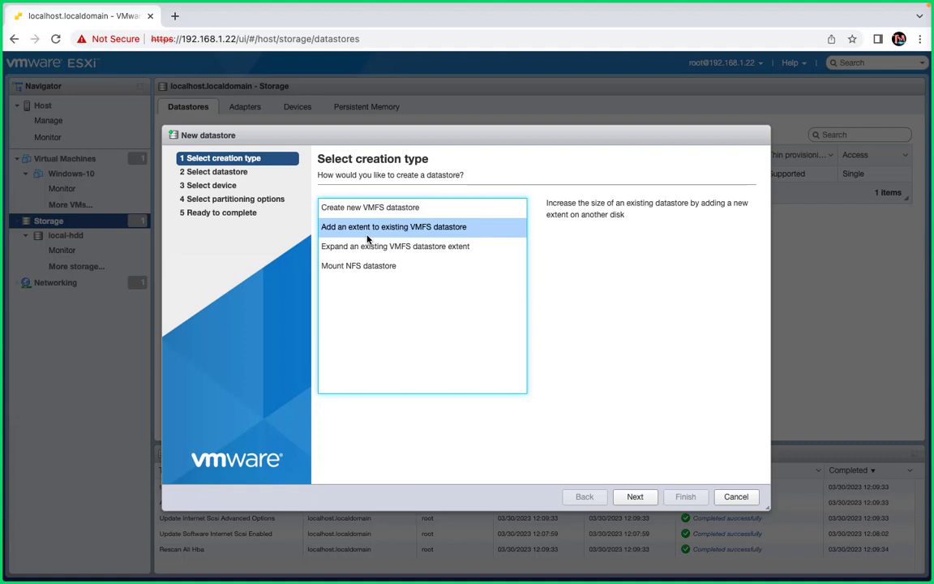
{"action": "left_click", "coordinate": [371, 266]}
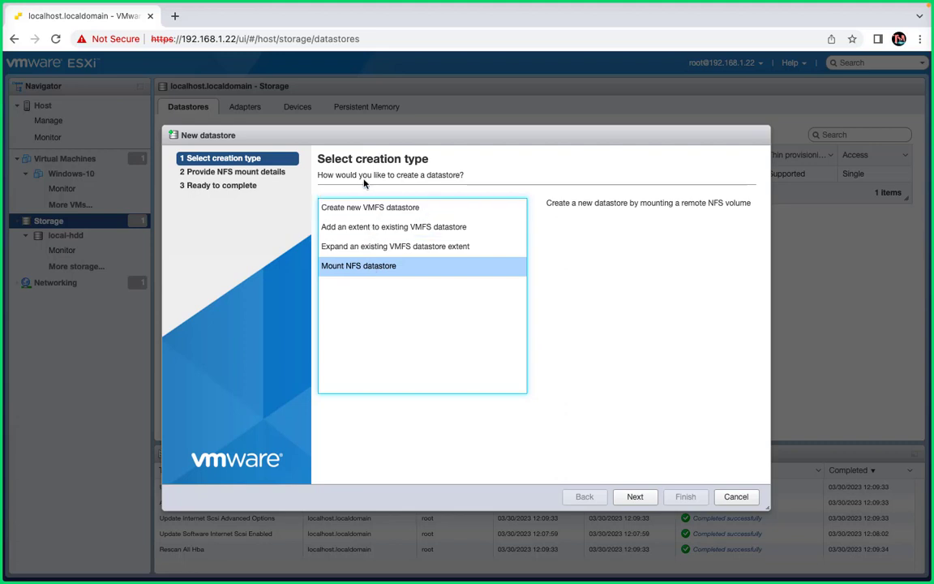
{"action": "left_click", "coordinate": [361, 207]}
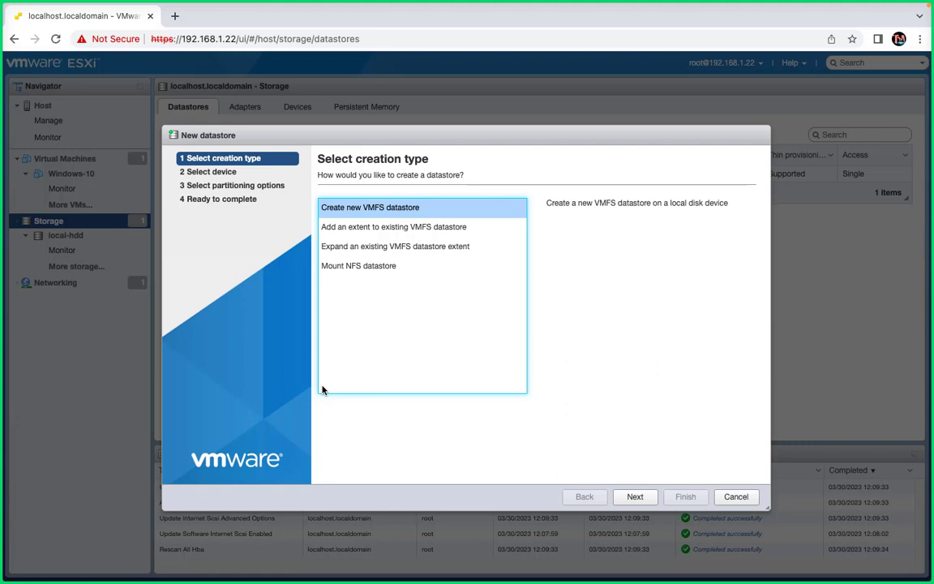
- Name the datastore share-storage on the MSFT iSCSI Disk and continue to partitioning
{"action": "left_click", "coordinate": [640, 497]}
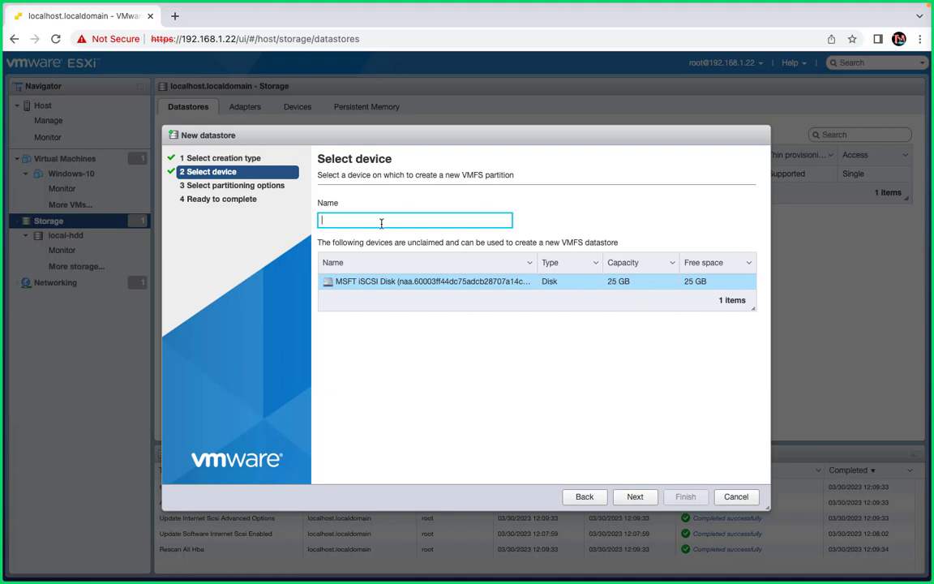
{"action": "type", "text": "share-storage"}
{"action": "left_click", "coordinate": [638, 496]}
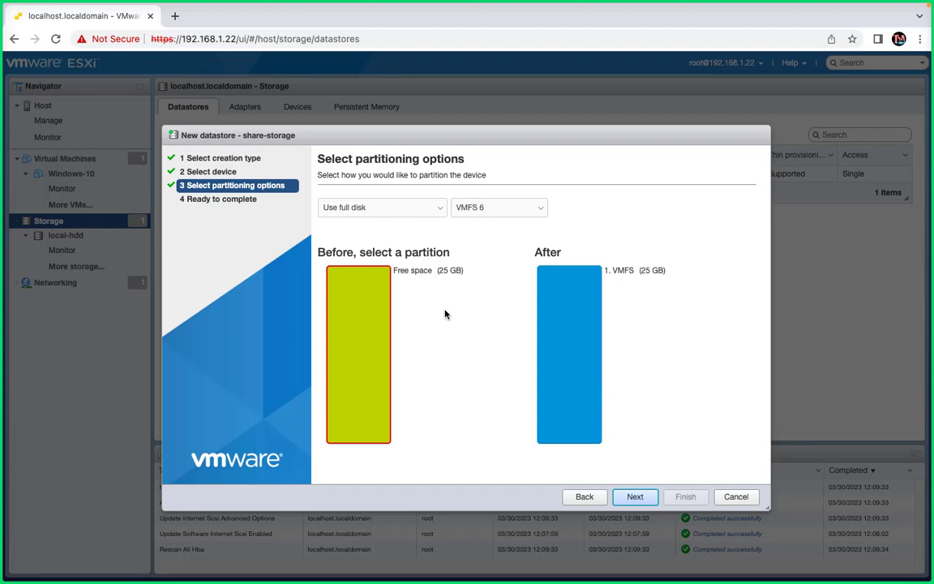
- Choose Custom partitioning and size the VMFS partition to the full 25 GB (25600 MB)
{"action": "left_click", "coordinate": [411, 209]}
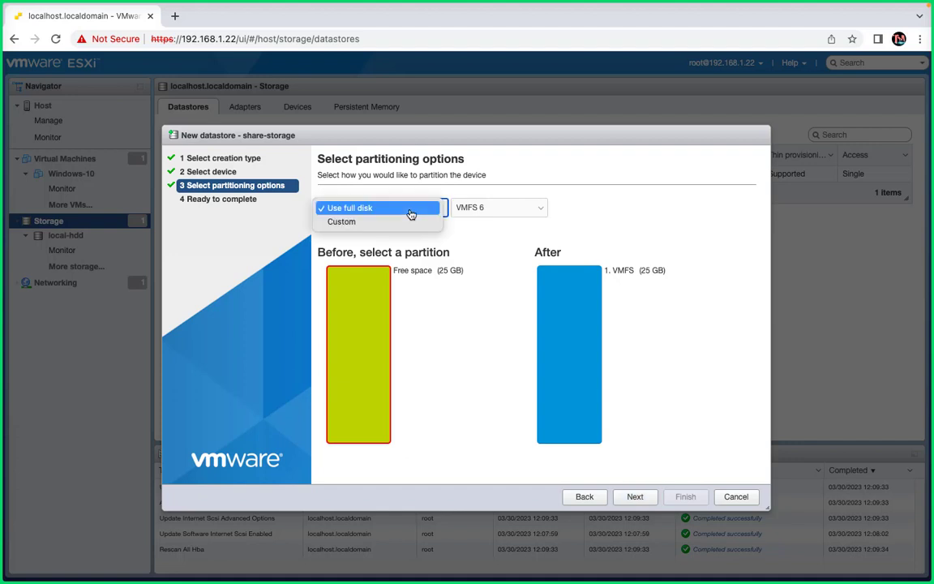
{"action": "left_click", "coordinate": [410, 212]}
{"action": "left_click", "coordinate": [357, 216]}
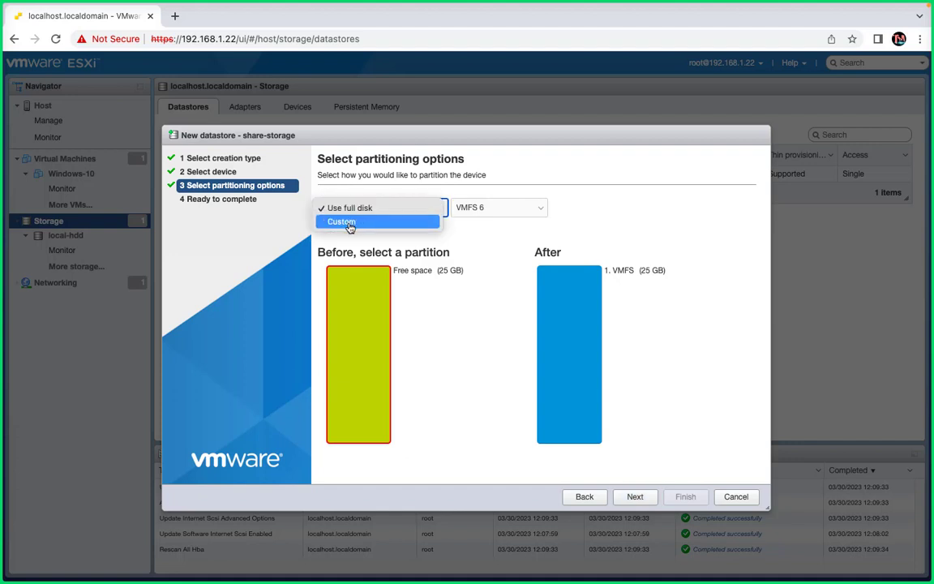
{"action": "left_click", "coordinate": [350, 224]}
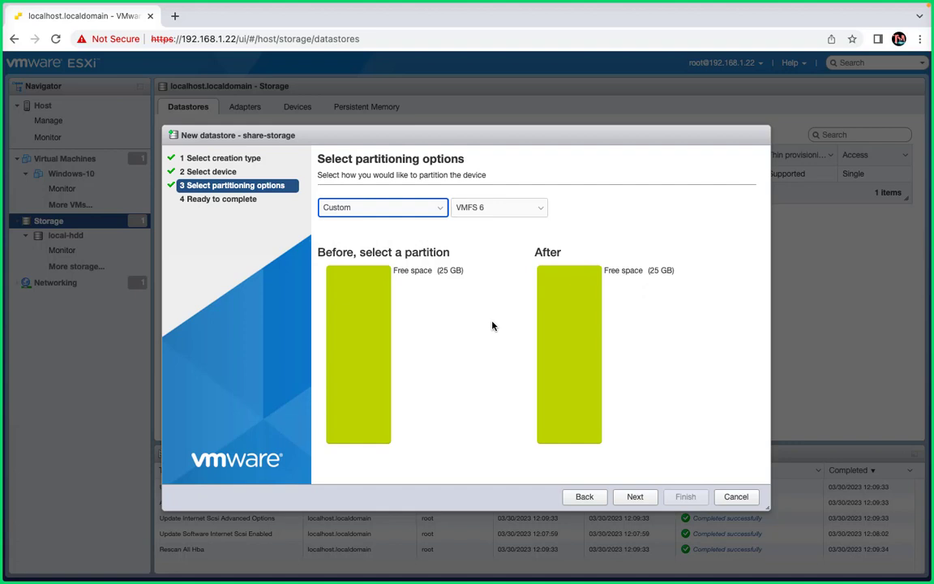
{"action": "left_click", "coordinate": [375, 347]}
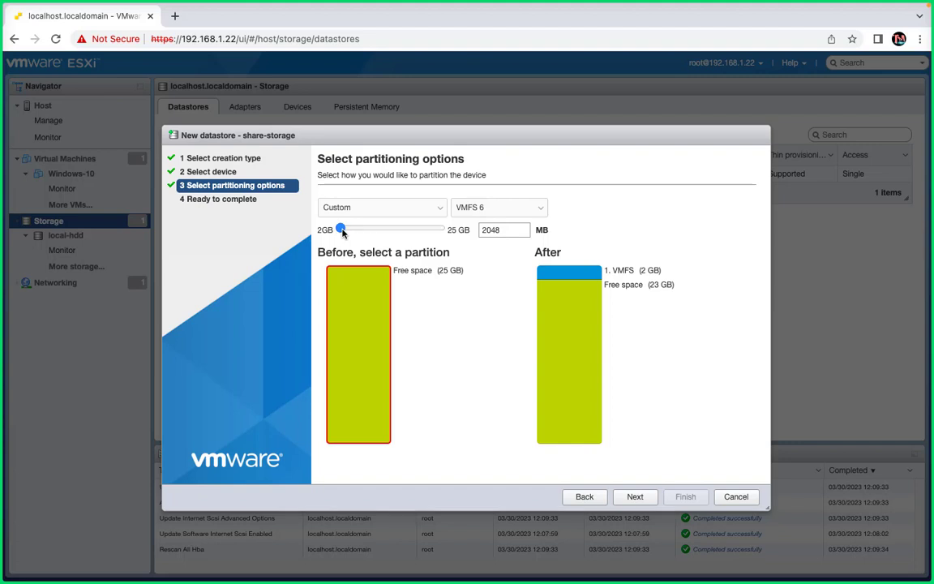
{"action": "left_click_drag", "start_coordinate": [341, 229], "coordinate": [385, 231]}
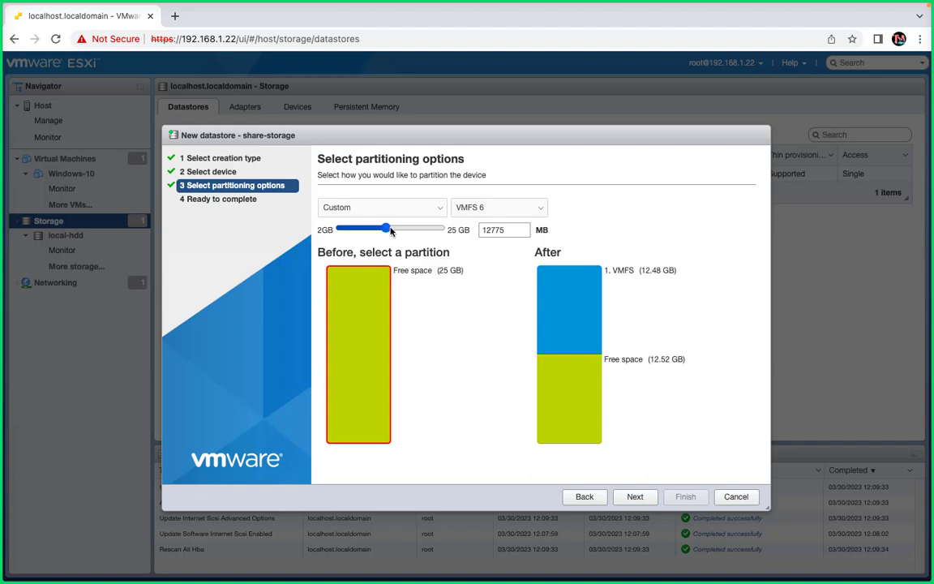
{"action": "left_click_drag", "start_coordinate": [386, 229], "coordinate": [555, 234]}
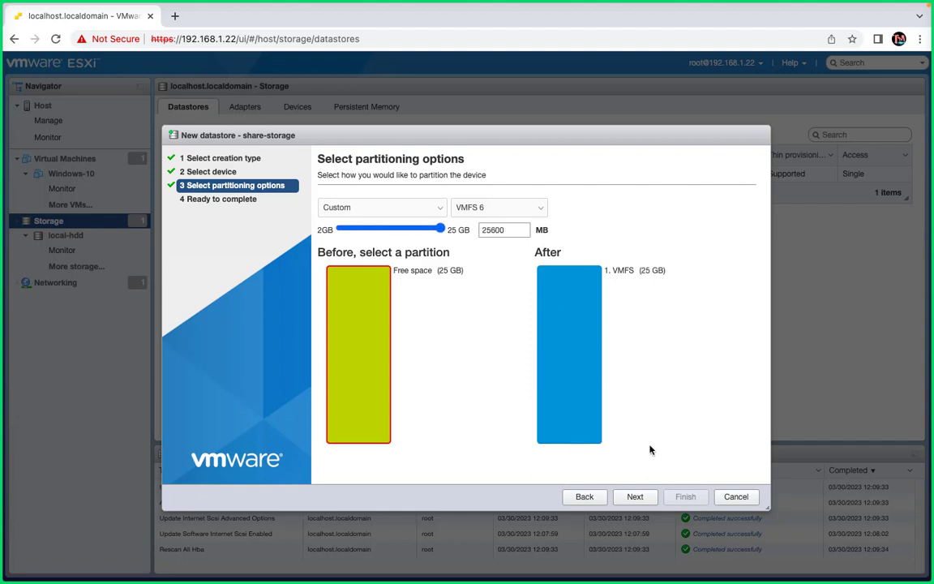
- Finish creating the share-storage datastore, then switch desktops to the GoTo meeting
{"action": "left_click", "coordinate": [631, 497]}
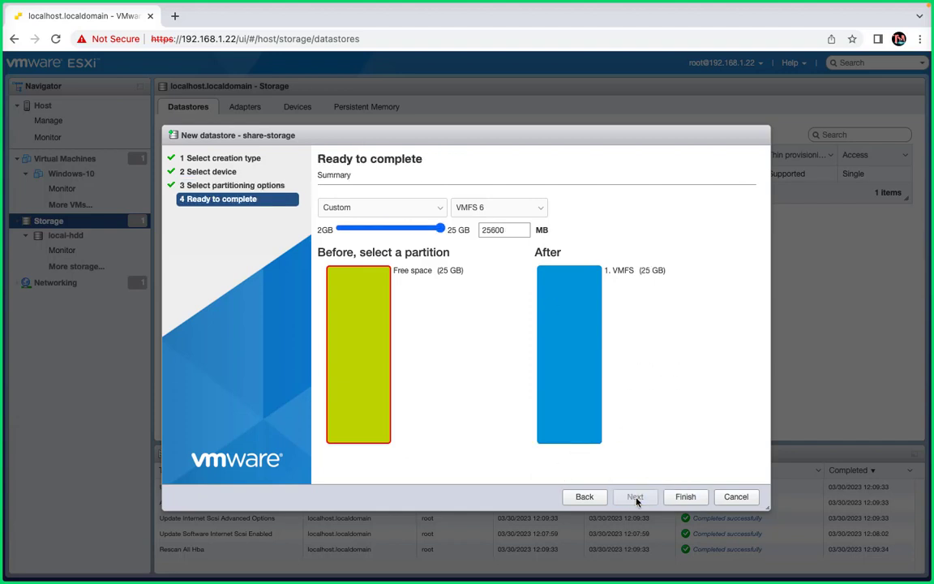
{"action": "left_click", "coordinate": [682, 497]}
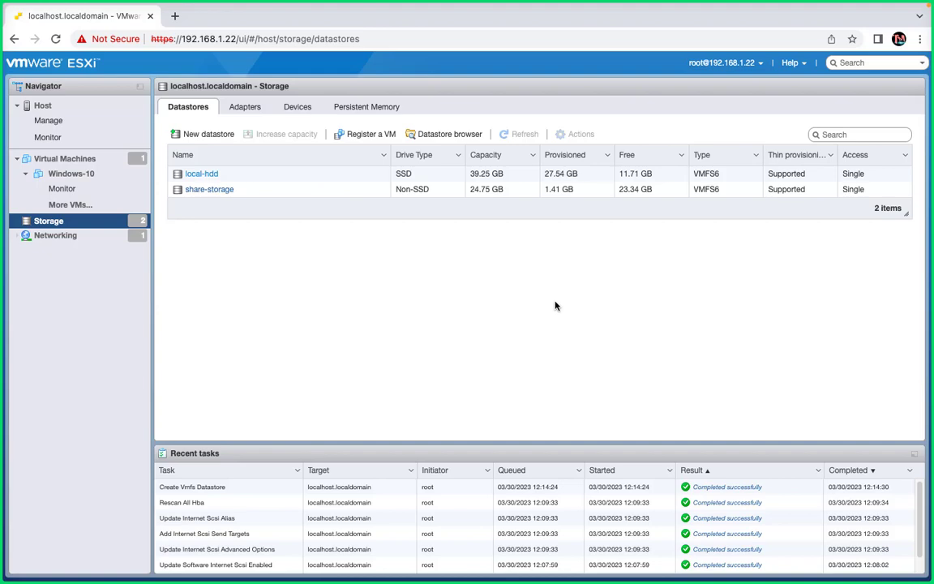
{"action": "key", "text": "ctrl+Left"}
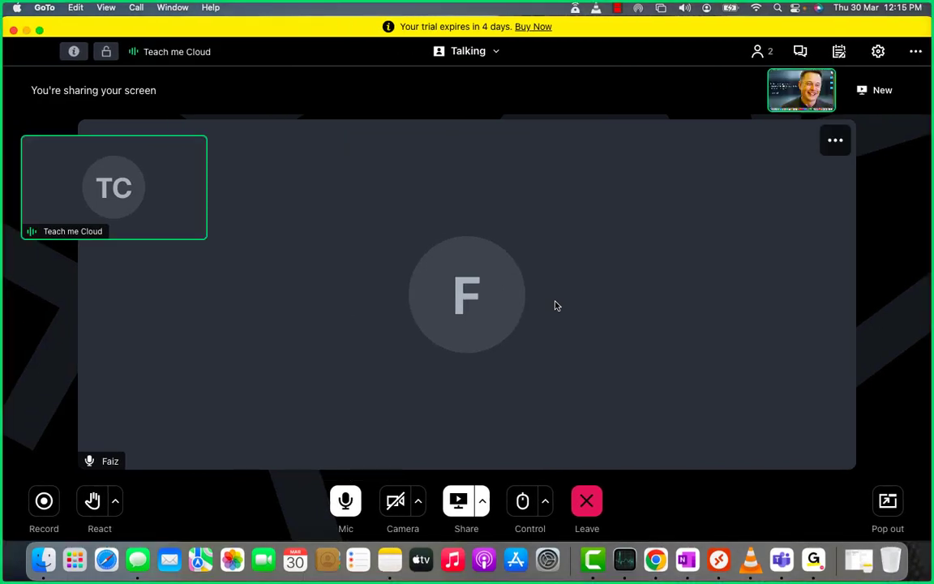
- Switch back to the ESXi datastores page showing share-storage beside local-hdd
{"action": "key", "text": "ctrl+Right"}
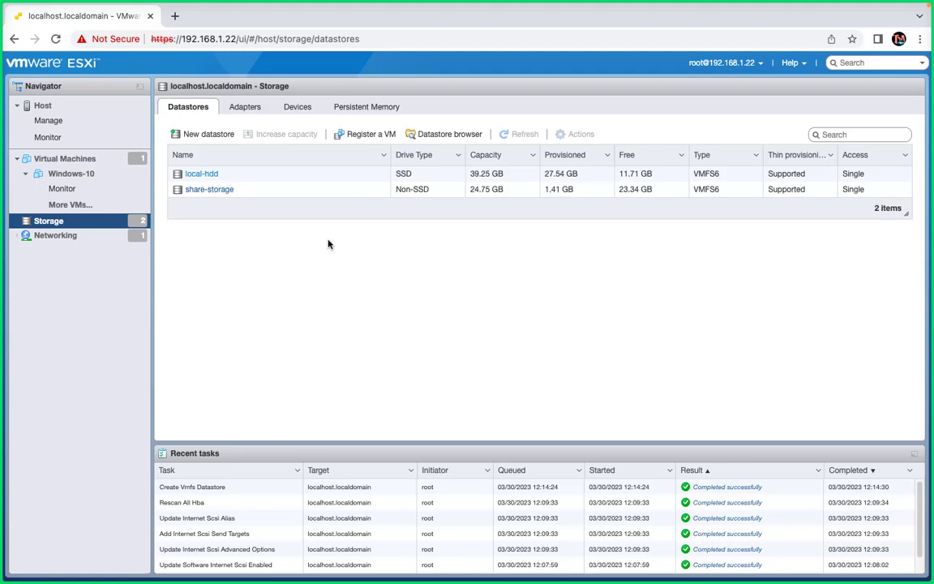
- Switch to the Windows Server VM and close Server Manager to reveal its desktop
{"action": "key", "text": "ctrl+Right"}
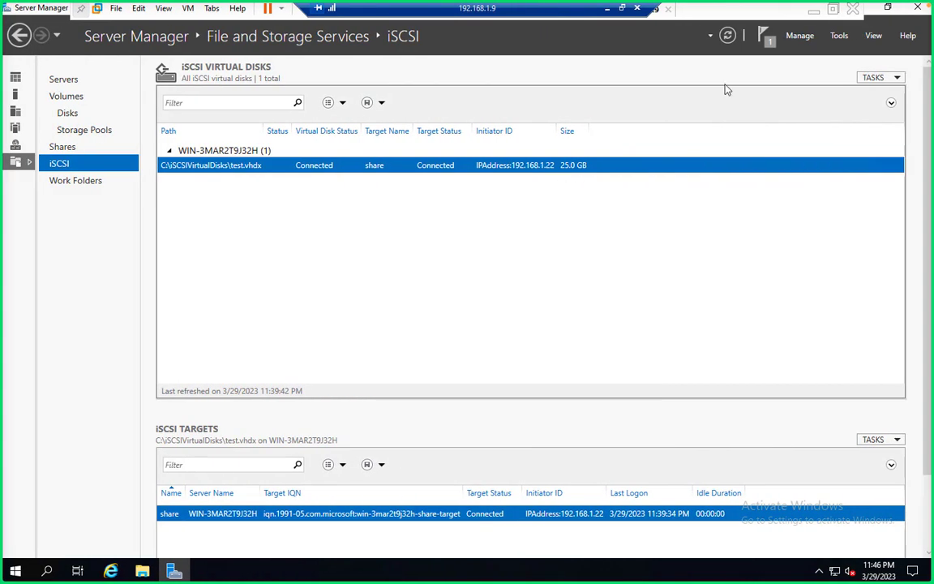
{"action": "left_click", "coordinate": [917, 9]}
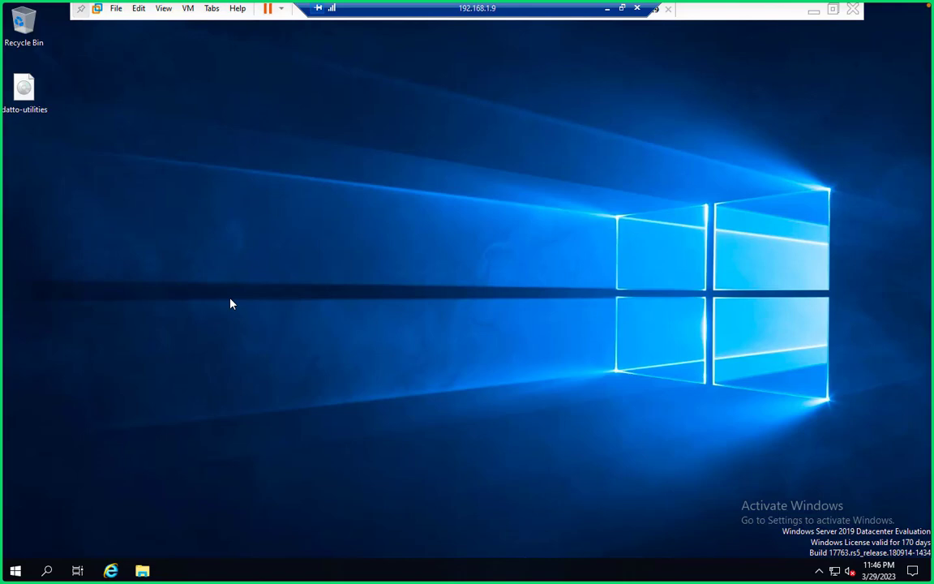
- Open File Explorer at This PC, showing Local Disk (C:) with 45.3 GB free
{"action": "left_click", "coordinate": [143, 570]}
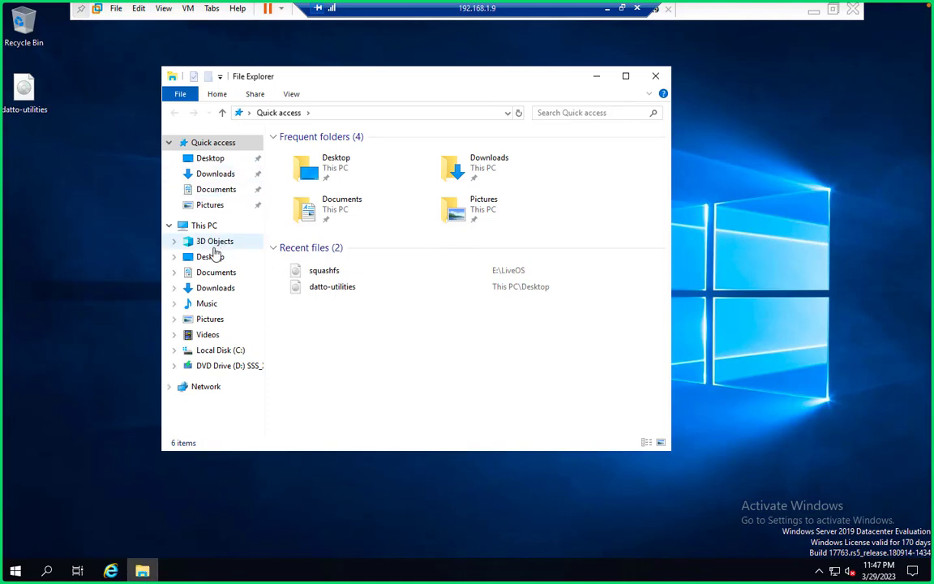
{"action": "left_click", "coordinate": [207, 227]}
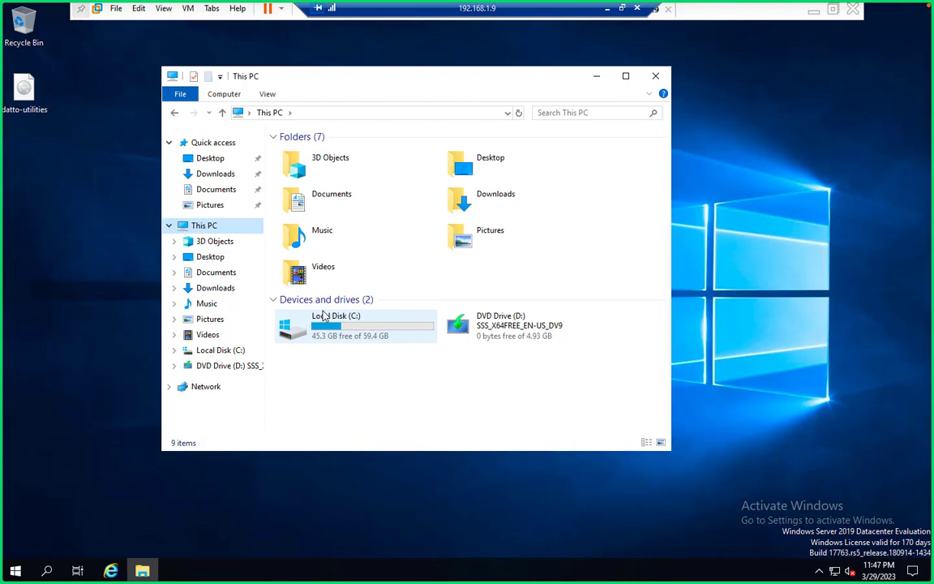
- Launch diskmgmt.msc, maximize Disk Management, and open Shrink Volume for the C: partition
{"action": "key", "text": "super+r"}
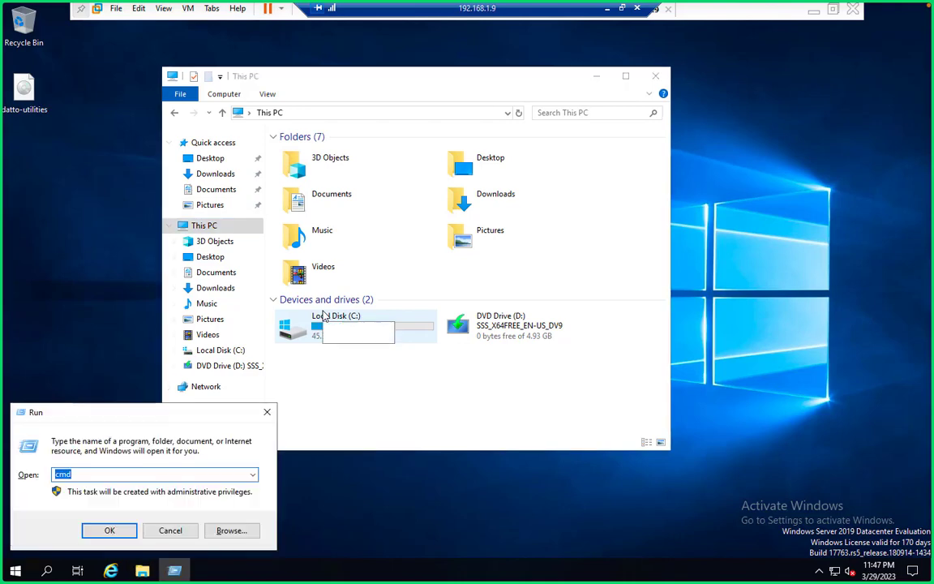
{"action": "type", "text": "dis"}
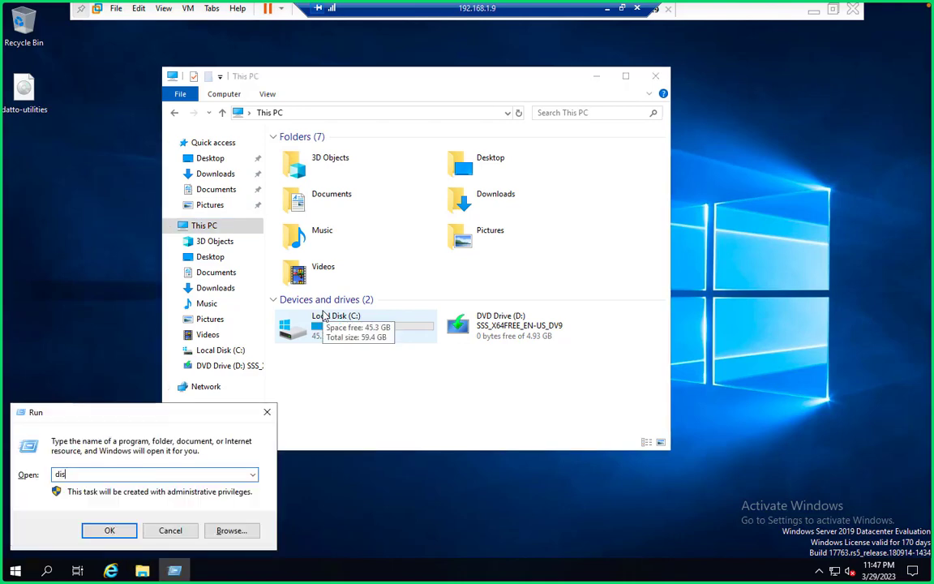
{"action": "type", "text": "kmgmt.msc"}
{"action": "key", "text": "Return"}
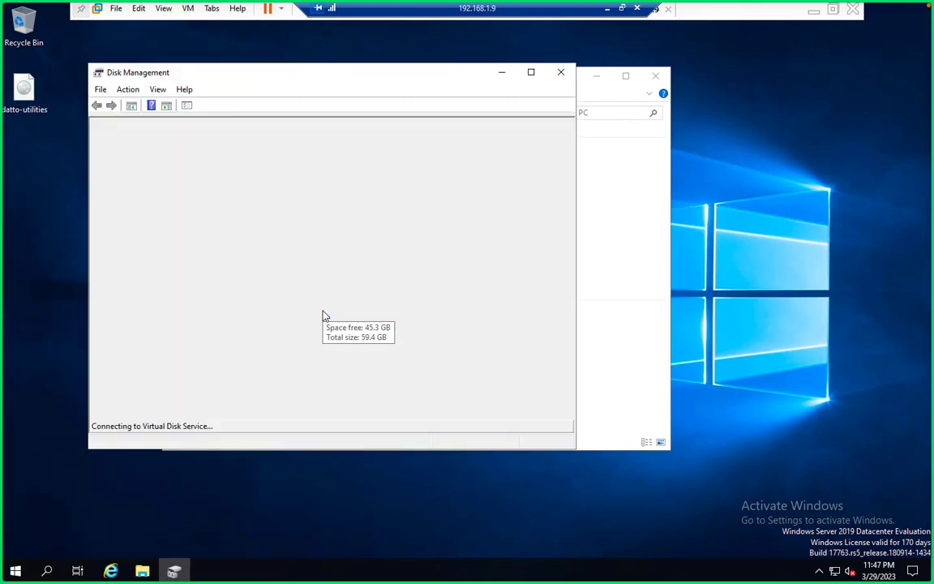
{"action": "left_click", "coordinate": [533, 73]}
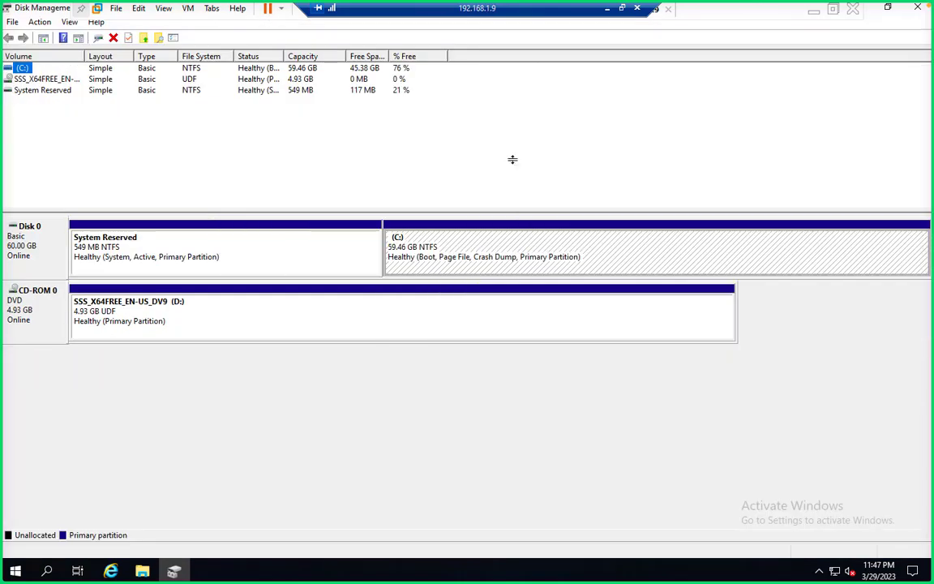
{"action": "right_click", "coordinate": [494, 228]}
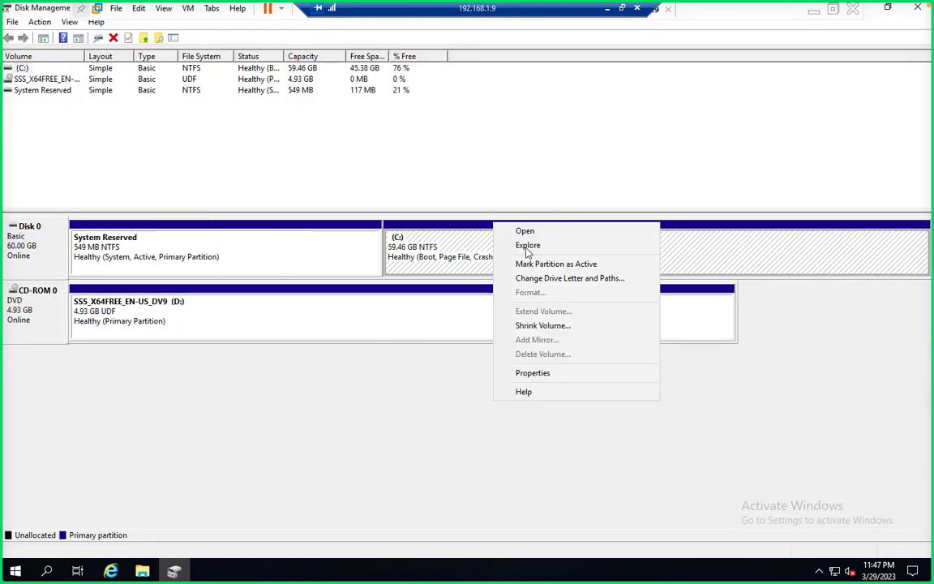
{"action": "left_click", "coordinate": [528, 323]}
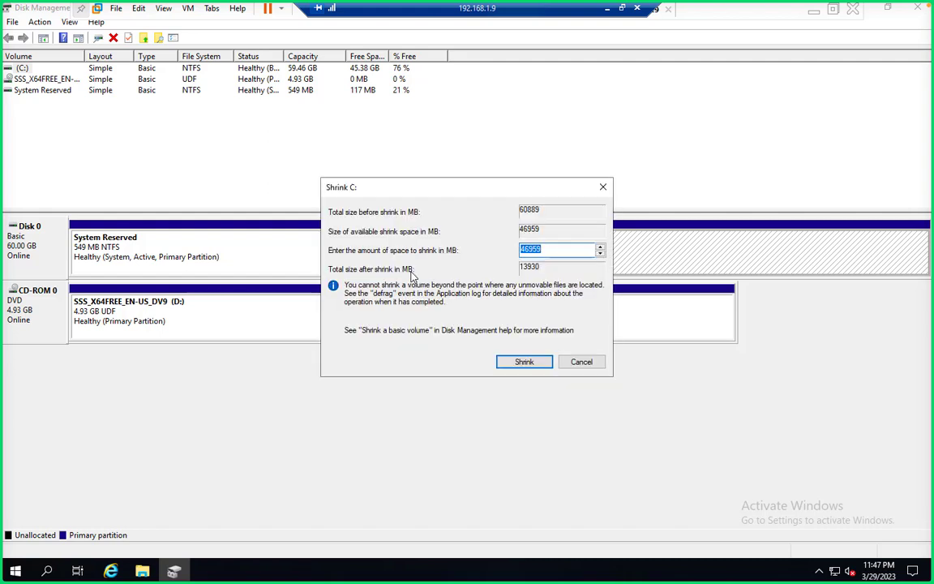
- Enter 15000 MB as the shrink amount, reducing C: to 44.81 GB
{"action": "type", "text": "10"}
{"action": "key", "text": "BackSpace"}
{"action": "type", "text": "5000"}
{"action": "left_click", "coordinate": [524, 362]}
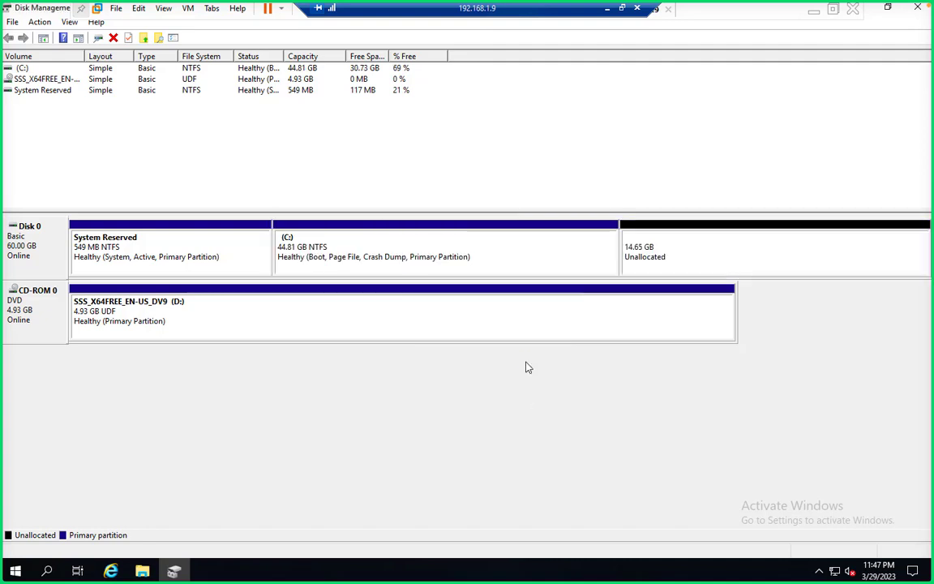
- Make the 14.65 GB unallocated space an NTFS New Volume (E:) with wizard defaults, then close Disk Management
{"action": "right_click", "coordinate": [674, 244]}
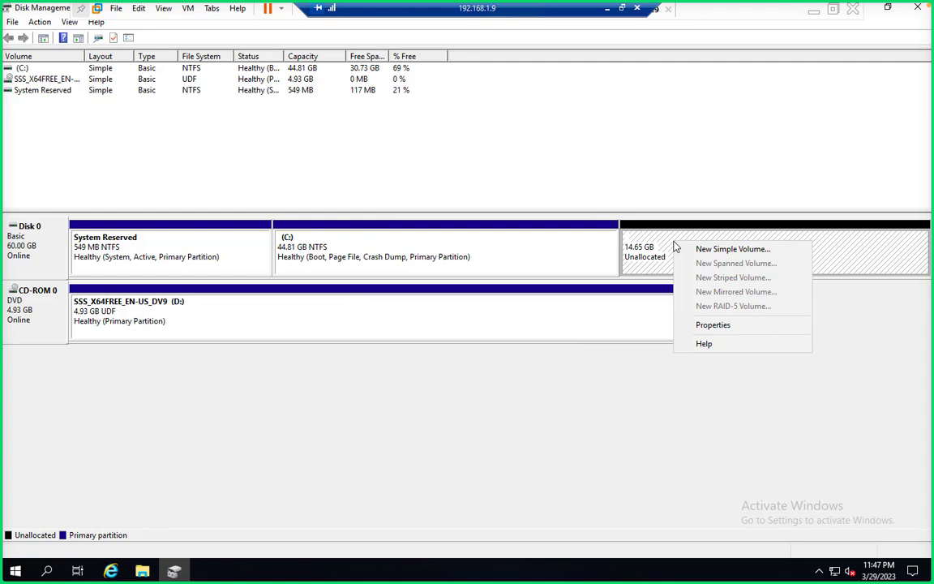
{"action": "left_click", "coordinate": [730, 250]}
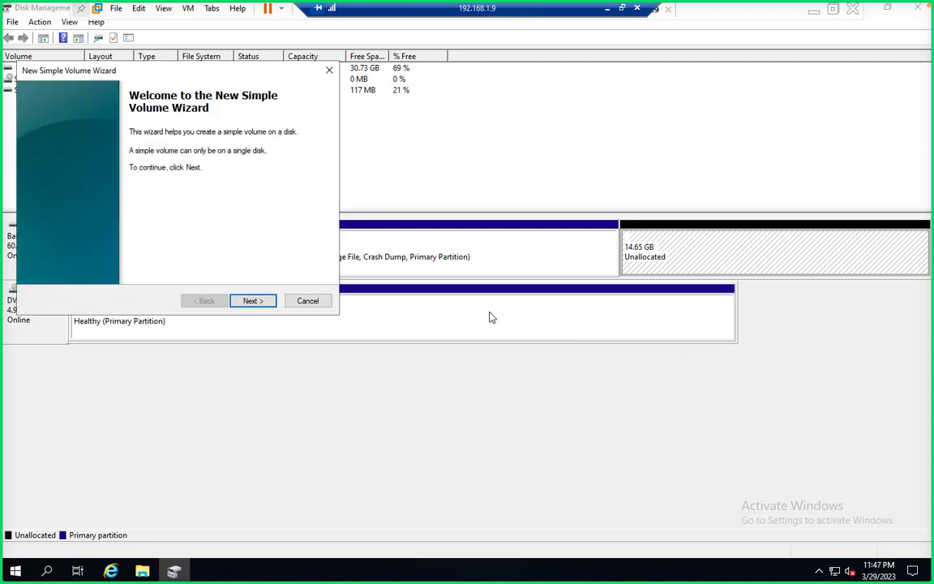
{"action": "left_click", "coordinate": [258, 301]}
{"action": "left_click", "coordinate": [258, 302]}
{"action": "left_click", "coordinate": [258, 302]}
{"action": "left_click", "coordinate": [258, 302]}
{"action": "left_click", "coordinate": [258, 302]}
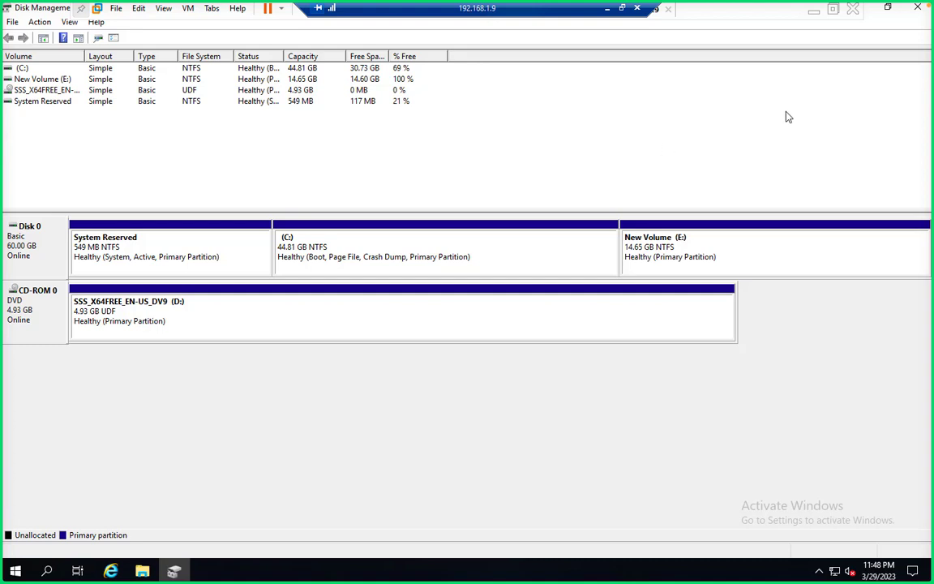
{"action": "left_click", "coordinate": [916, 10]}
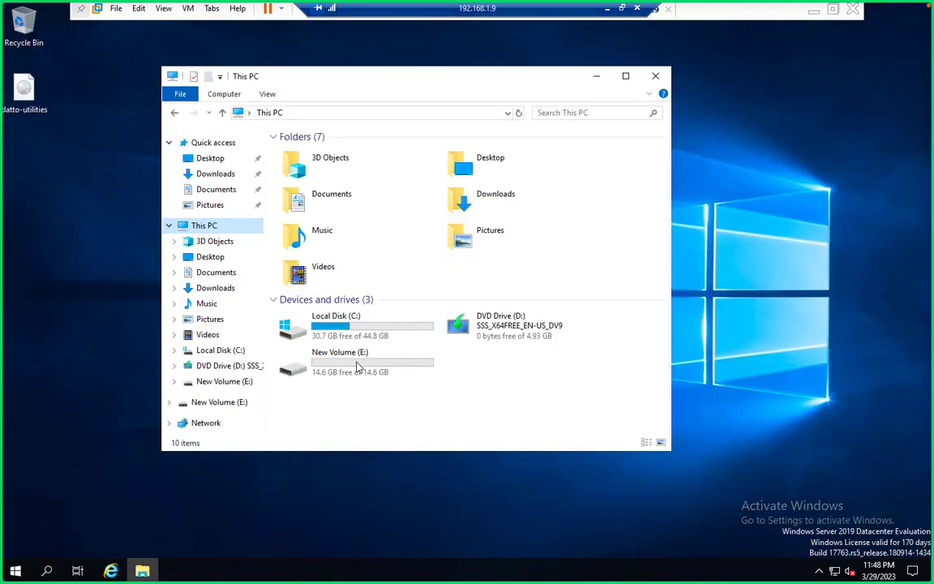
- Open the New Volume (E:) drive in File Explorer
{"action": "double_click", "coordinate": [357, 366]}
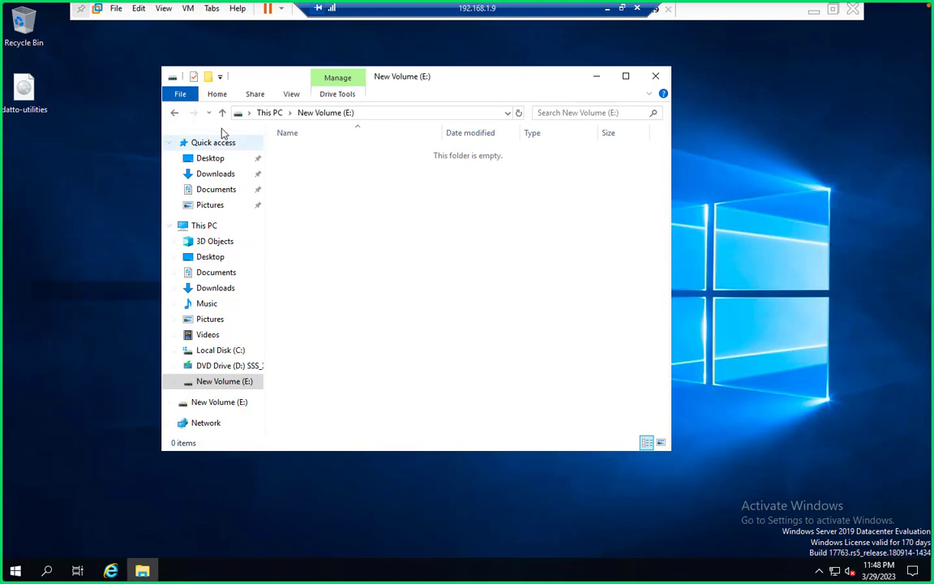
{"action": "left_click", "coordinate": [203, 225]}
{"action": "left_click", "coordinate": [343, 369]}
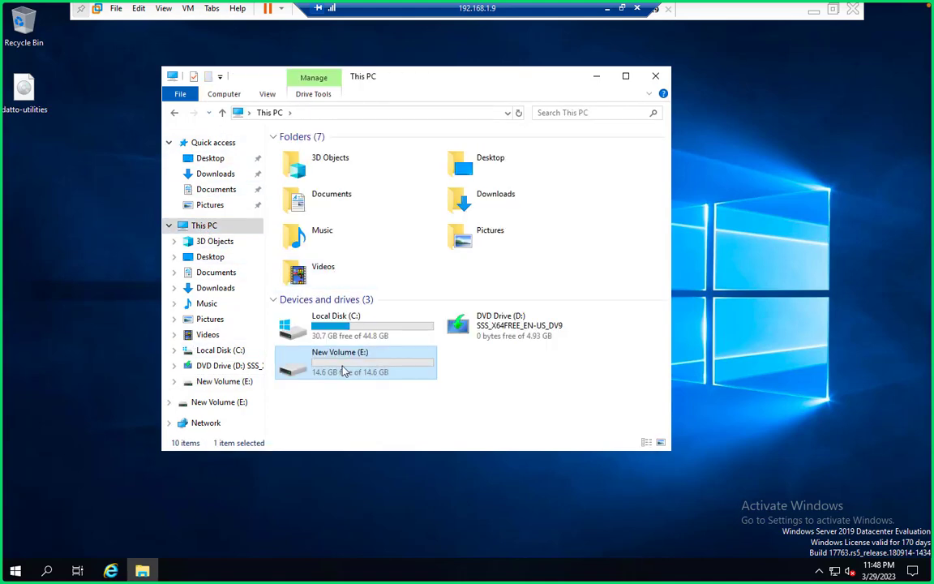
{"action": "double_click", "coordinate": [343, 369]}
- Create a folder named NFS on E: and open its Properties
{"action": "left_click", "coordinate": [208, 76]}
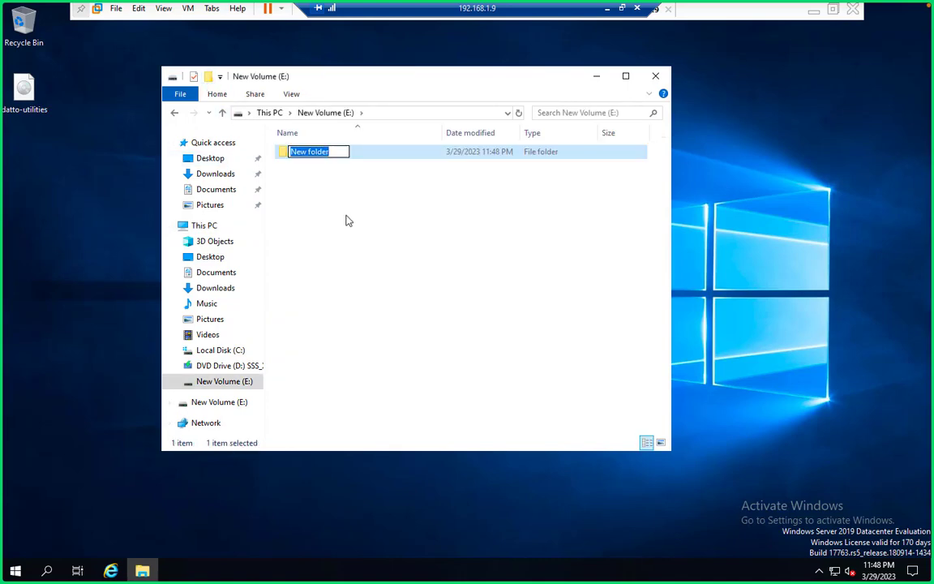
{"action": "type", "text": "NFS"}
{"action": "left_click", "coordinate": [332, 243]}
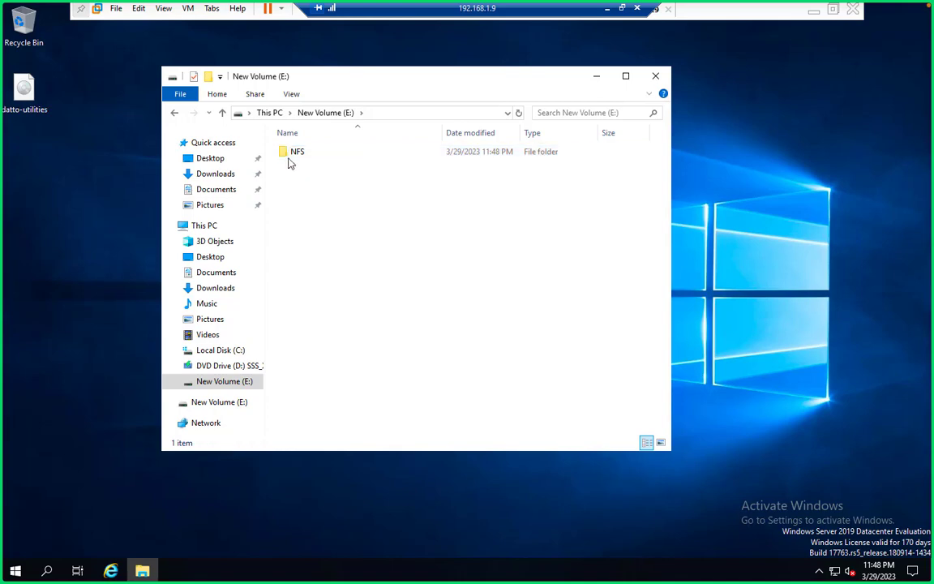
{"action": "right_click", "coordinate": [297, 158]}
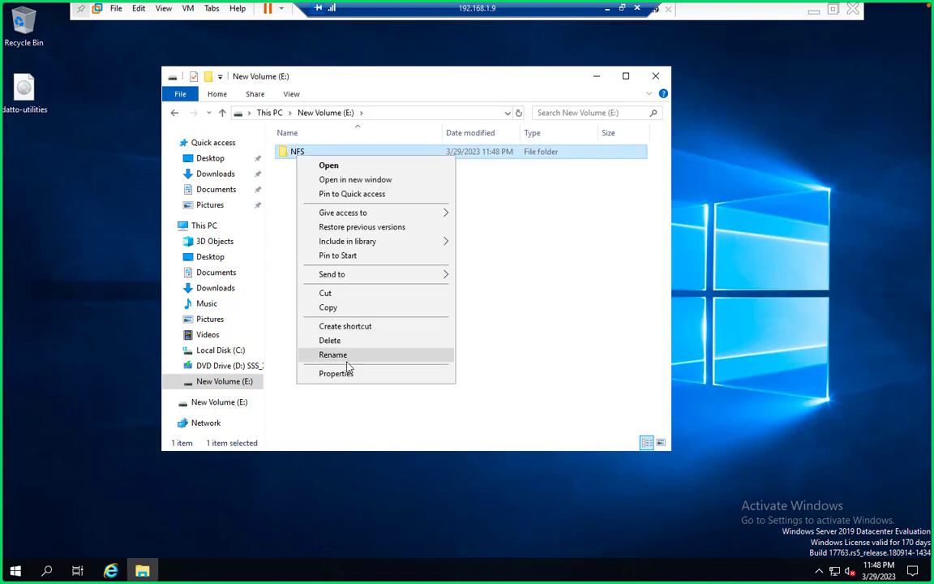
{"action": "left_click", "coordinate": [340, 375]}
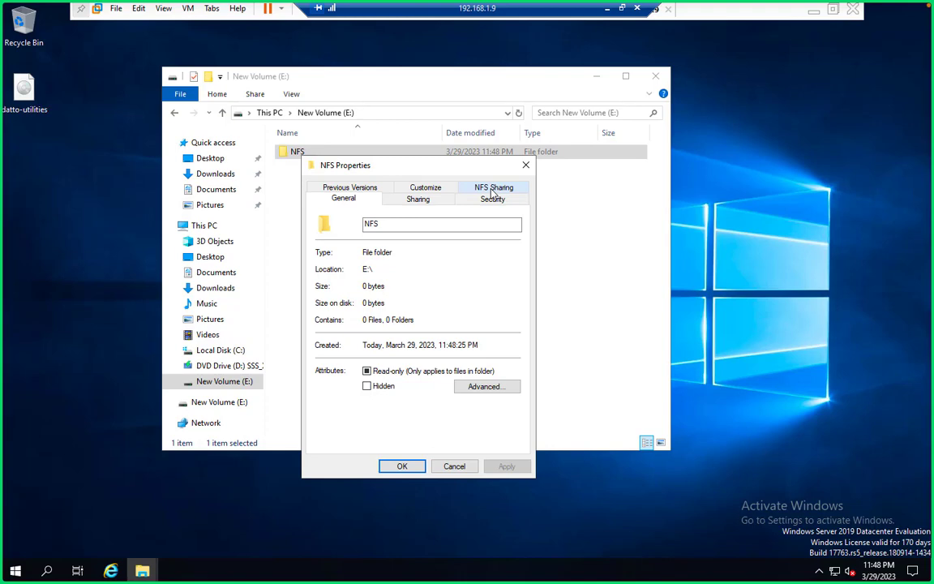
- Turn on NFS sharing for the folder with Read-Write and root access for all machines
{"action": "left_click", "coordinate": [492, 189]}
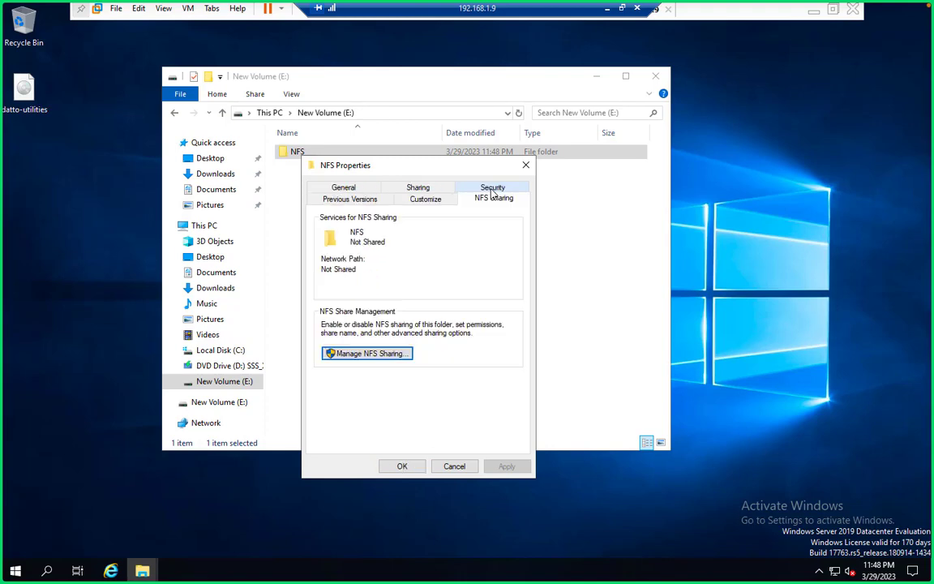
{"action": "left_click", "coordinate": [365, 355]}
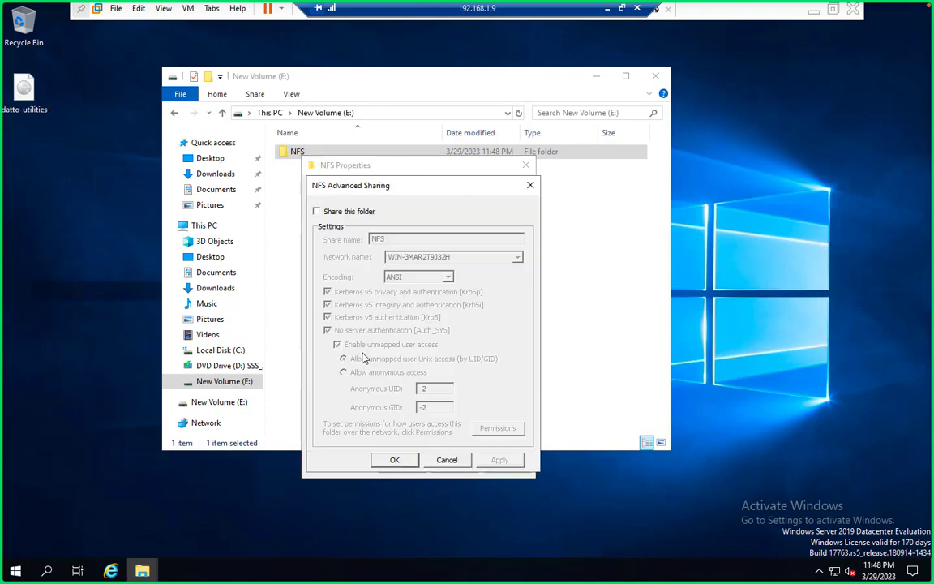
{"action": "left_click", "coordinate": [337, 213]}
{"action": "left_click", "coordinate": [497, 428]}
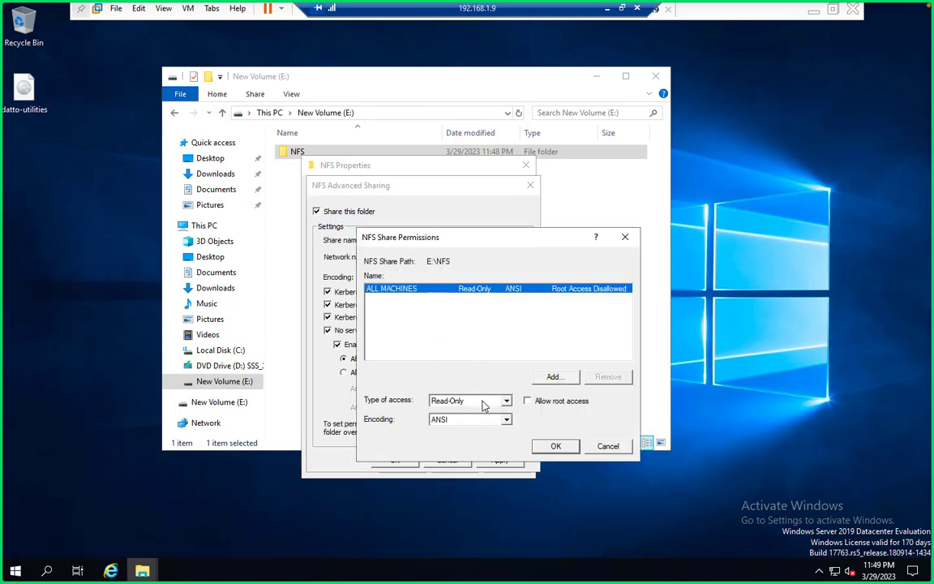
{"action": "left_click", "coordinate": [480, 401]}
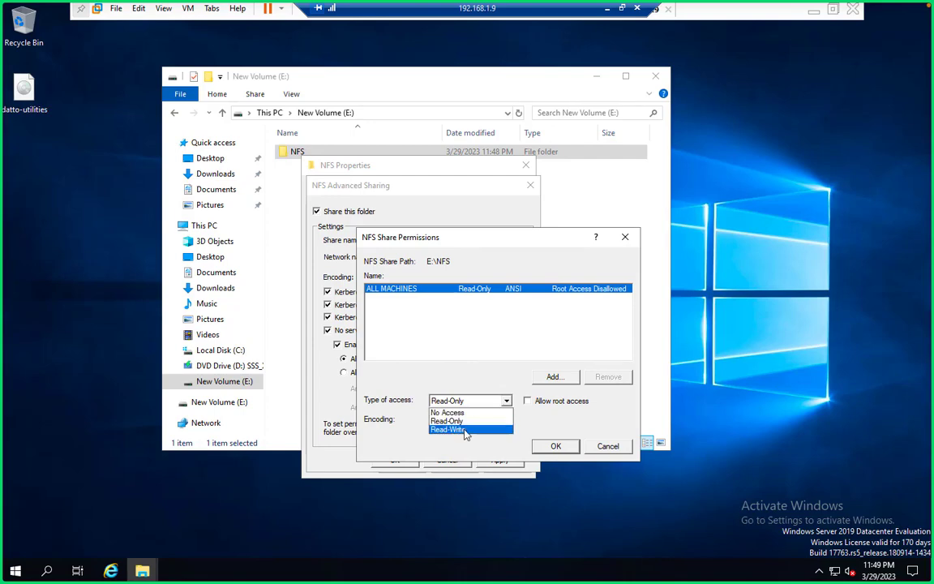
{"action": "left_click", "coordinate": [467, 430]}
{"action": "left_click", "coordinate": [528, 402]}
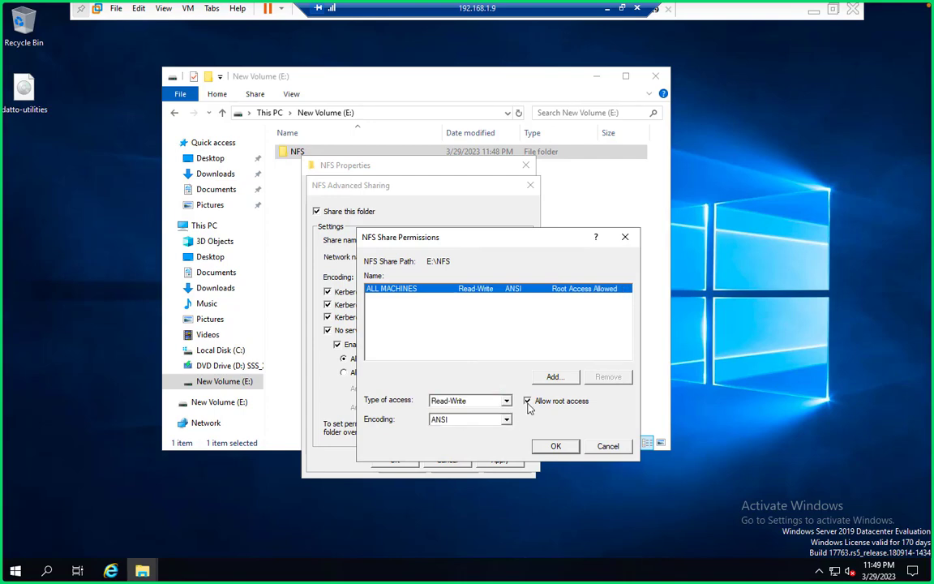
- Add client 192.168.1.2 with root access, then confirm, apply, and close the Properties dialog
{"action": "left_click", "coordinate": [556, 378]}
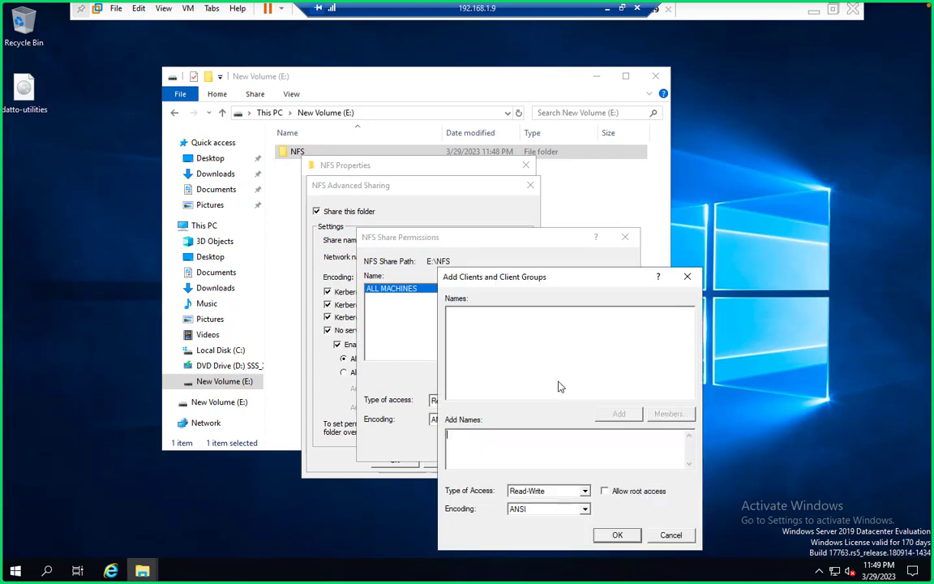
{"action": "type", "text": "192.168.1.2"}
{"action": "left_click", "coordinate": [604, 492]}
{"action": "left_click", "coordinate": [617, 535]}
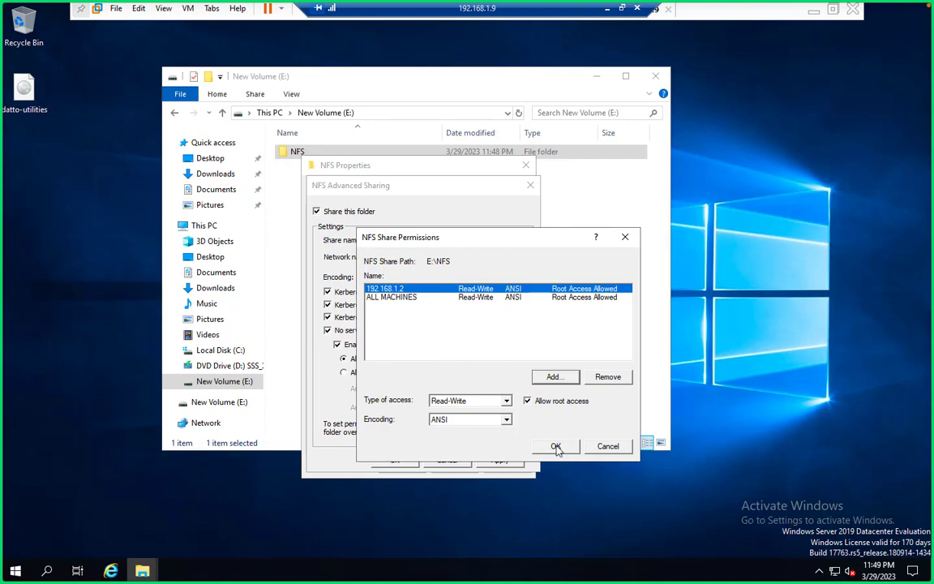
{"action": "left_click", "coordinate": [557, 447]}
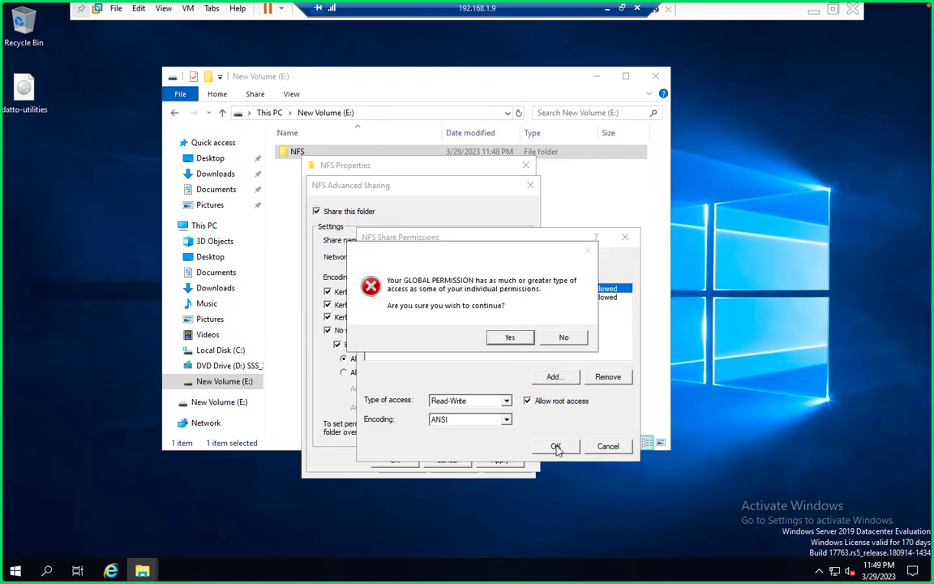
{"action": "left_click", "coordinate": [510, 335]}
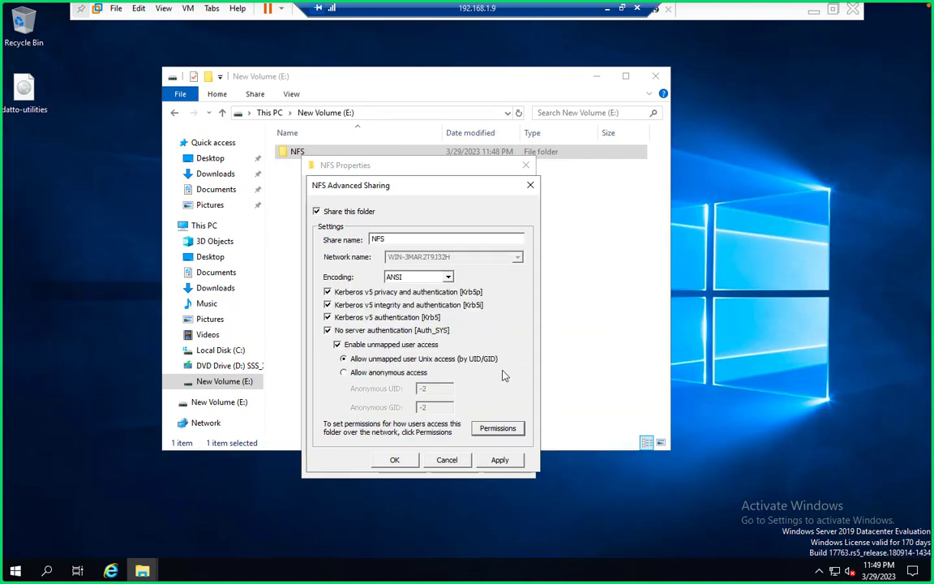
{"action": "left_click", "coordinate": [499, 460]}
{"action": "left_click", "coordinate": [391, 460]}
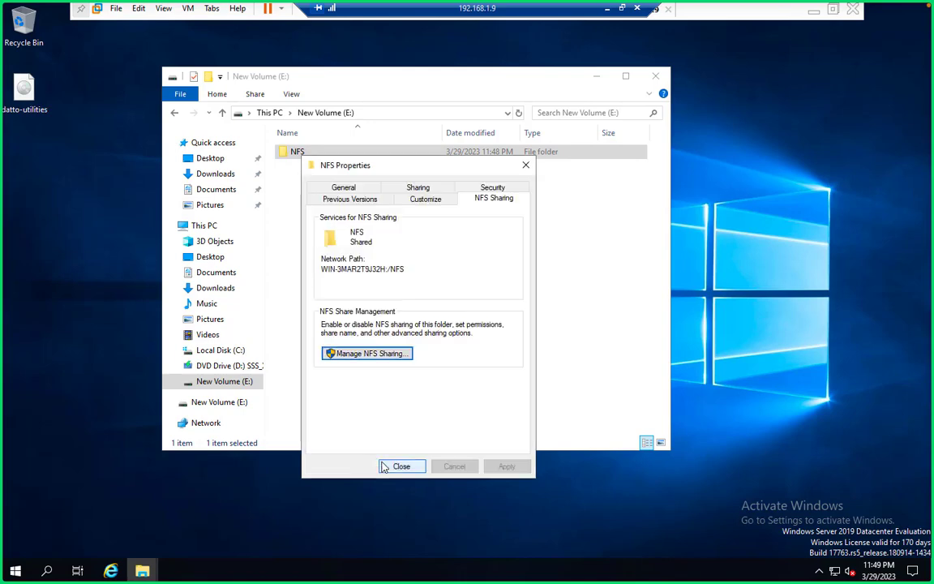
{"action": "left_click", "coordinate": [401, 467]}
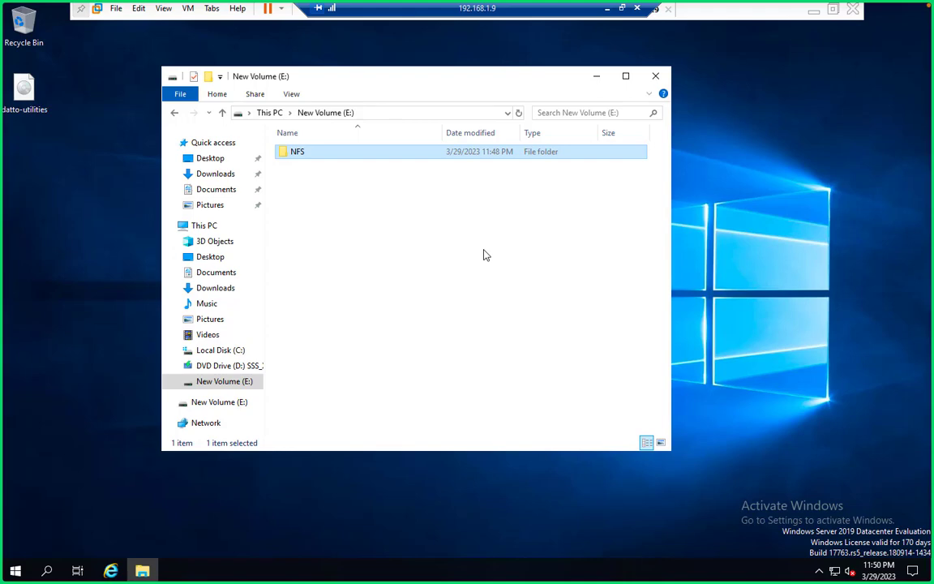
- Close the E: folder window and start the ESXi Mount NFS datastore wizard
{"action": "left_click", "coordinate": [655, 77]}
{"action": "key", "text": "ctrl+Left"}
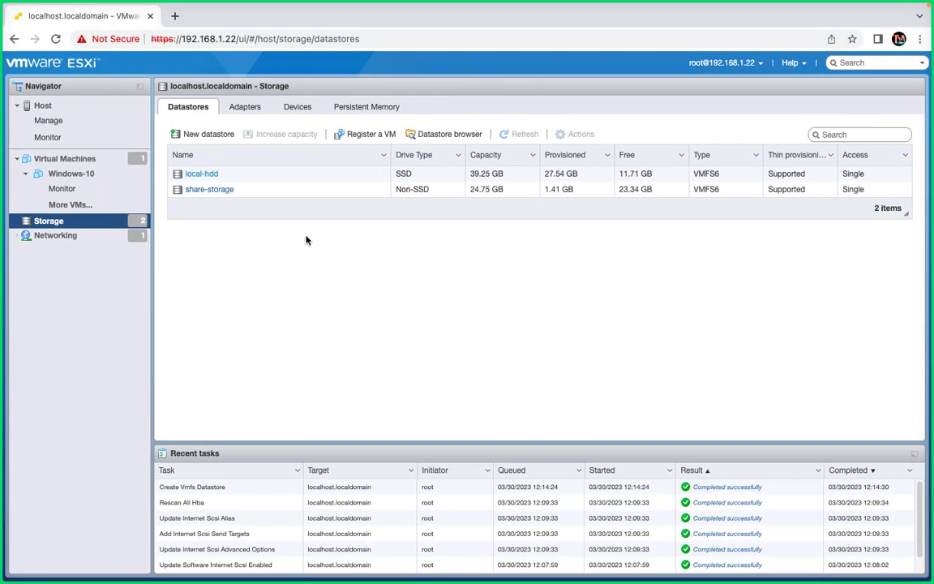
{"action": "left_click", "coordinate": [199, 135]}
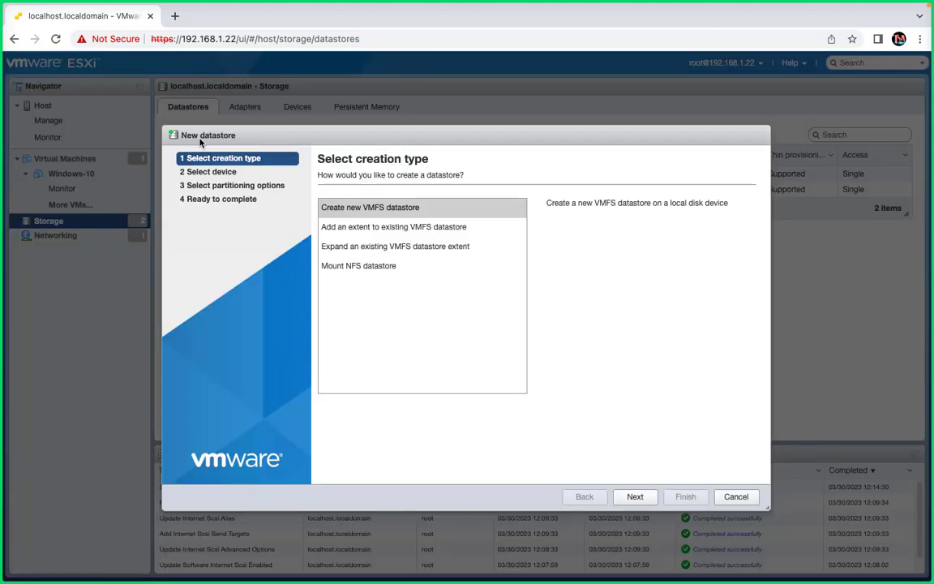
{"action": "left_click", "coordinate": [348, 265]}
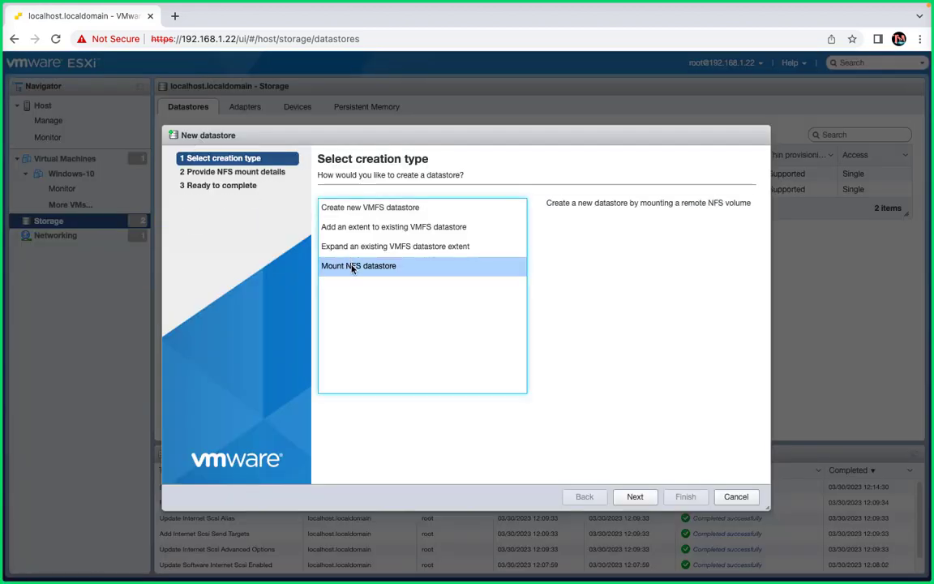
{"action": "left_click", "coordinate": [635, 496]}
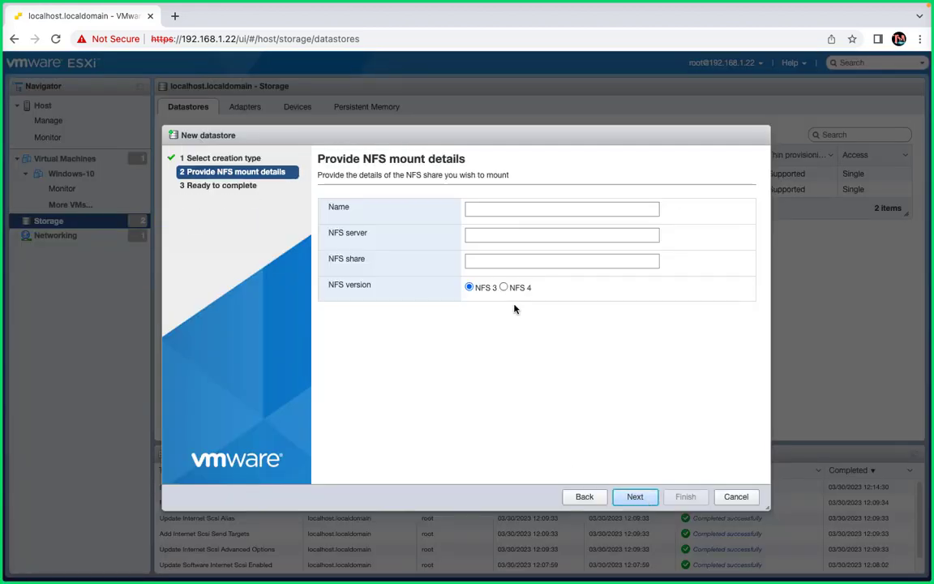
- Name the datastore NFS and enter NFS server 192.168.1.2
{"action": "left_click", "coordinate": [483, 210]}
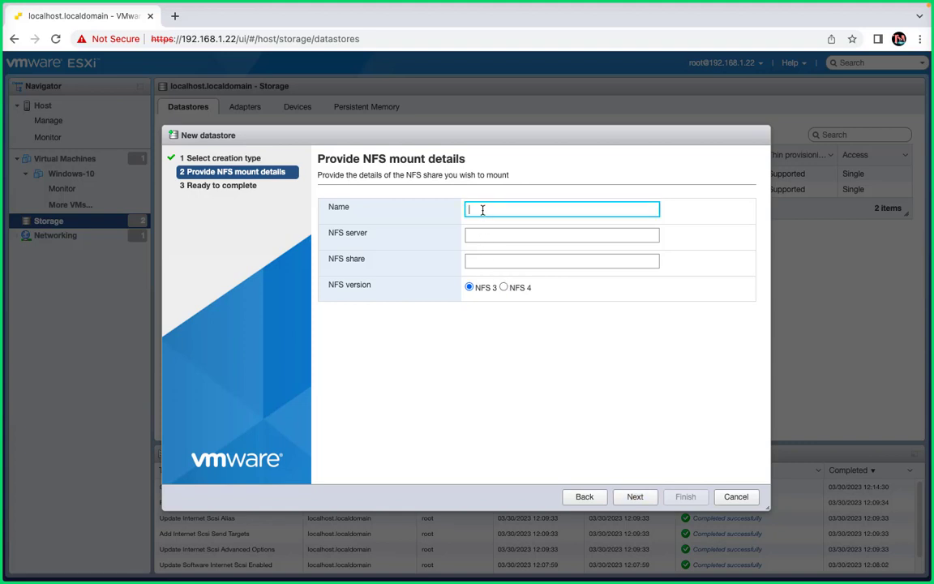
{"action": "type", "text": "NFS"}
{"action": "left_click", "coordinate": [487, 235]}
{"action": "type", "text": "192.16"}
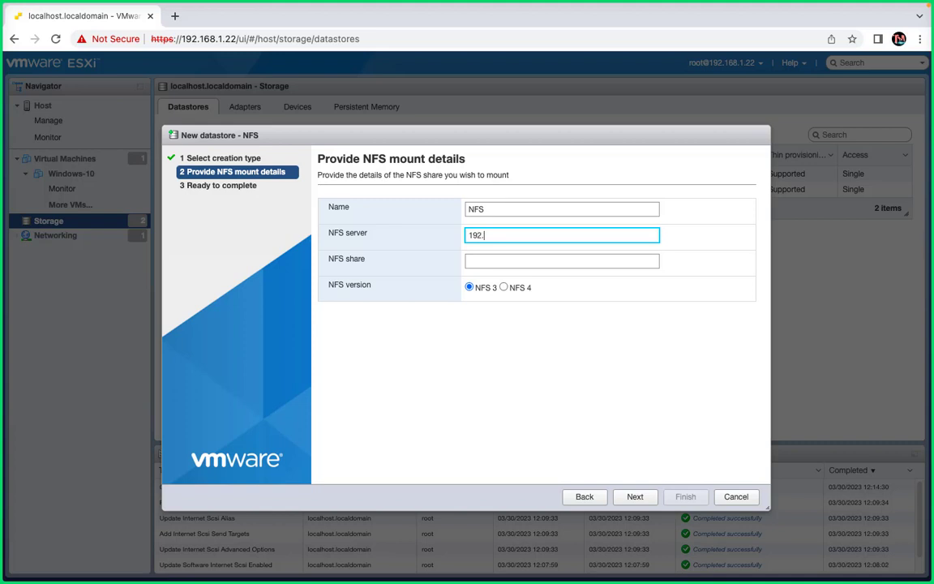
{"action": "type", "text": "8.1.2"}
{"action": "left_click", "coordinate": [469, 260]}
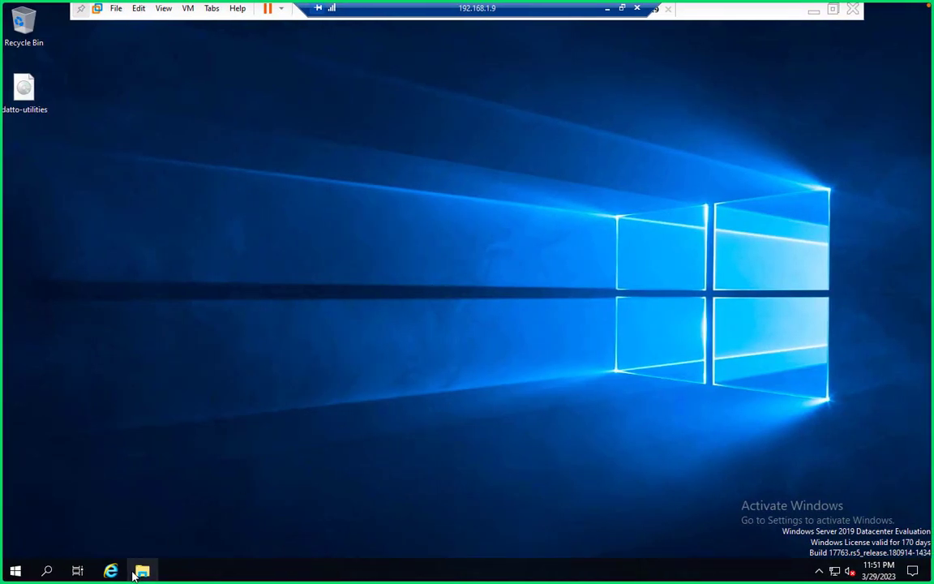
- Check the empty NFS folder's path E:\NFS on New Volume (E:) in File Explorer
{"action": "left_click", "coordinate": [137, 573]}
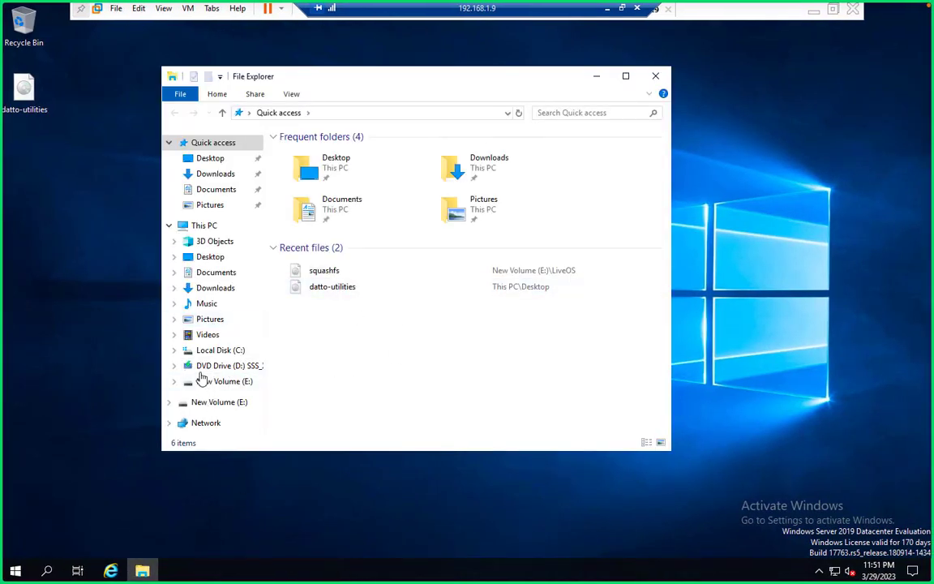
{"action": "left_click", "coordinate": [231, 403]}
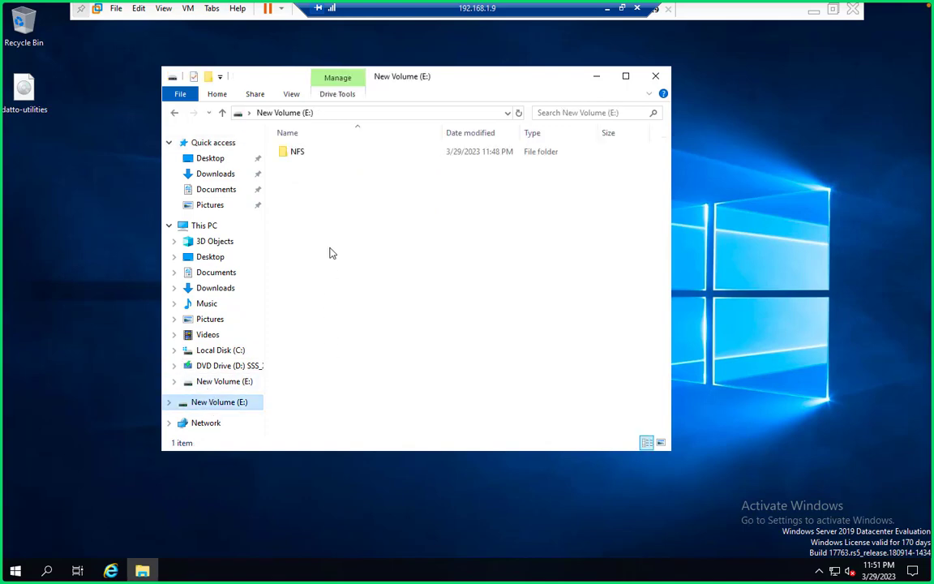
{"action": "double_click", "coordinate": [295, 154]}
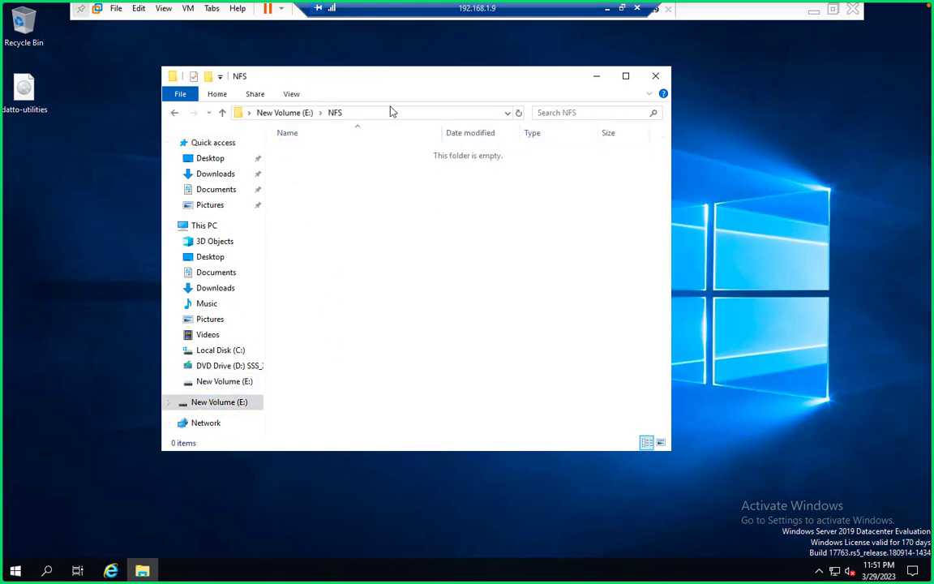
{"action": "left_click", "coordinate": [369, 113]}
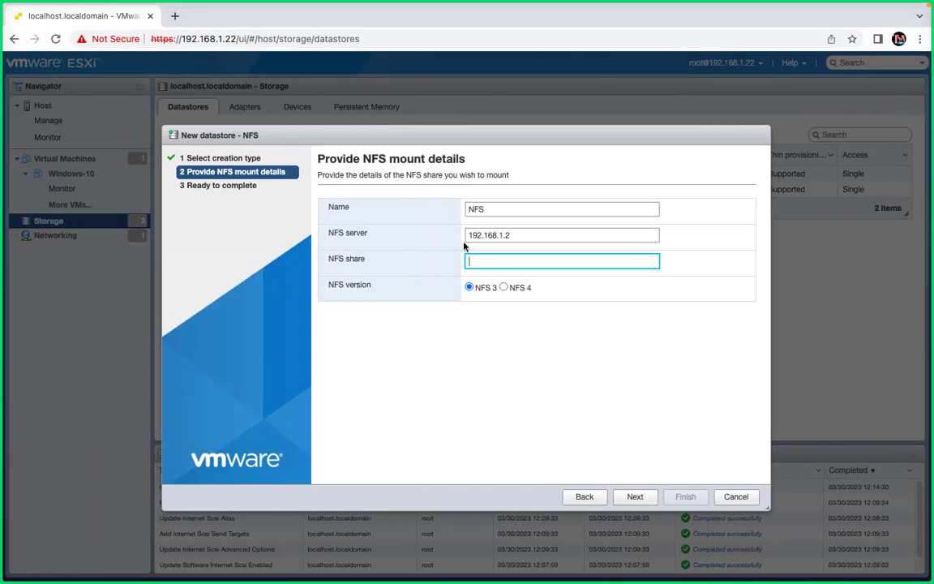
- Enter share E:\NFS, finish the mount, and select the new 14.65 GB NFS datastore
{"action": "type", "text": "E:\\NFS"}
{"action": "left_click", "coordinate": [637, 498]}
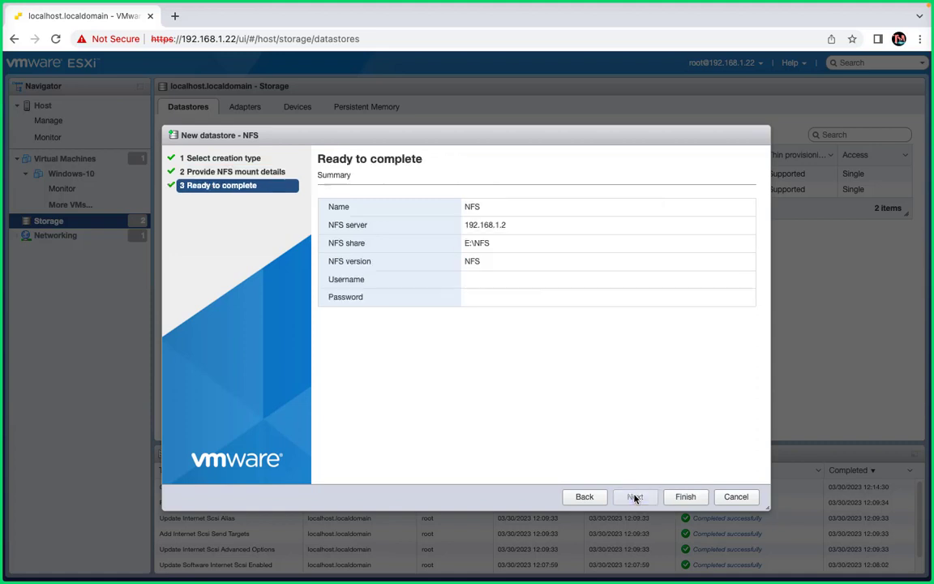
{"action": "left_click", "coordinate": [685, 497]}
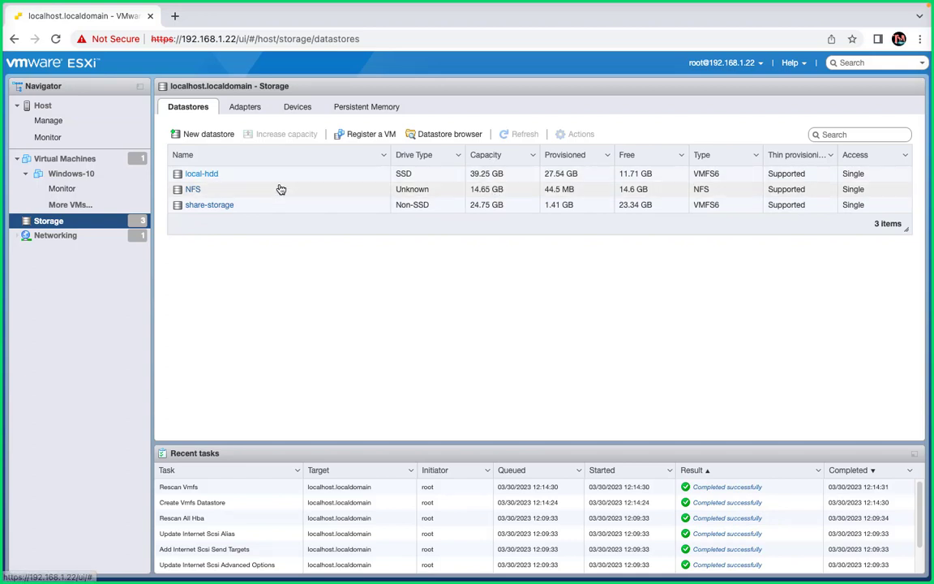
{"action": "left_click", "coordinate": [233, 195]}
- Refresh the datastores, check share-storage and NFS, then go to the Virtual Machines list
{"action": "left_click", "coordinate": [518, 132]}
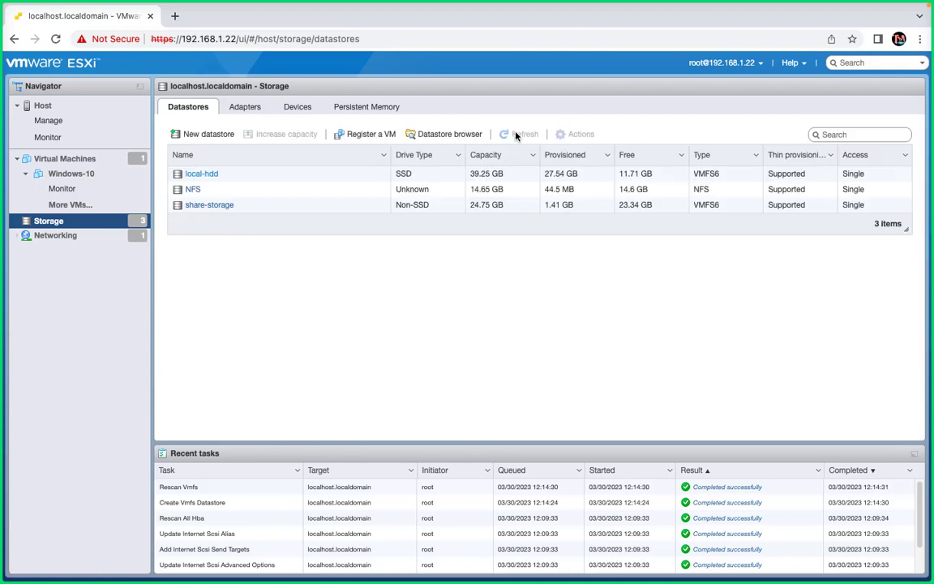
{"action": "left_click", "coordinate": [221, 207]}
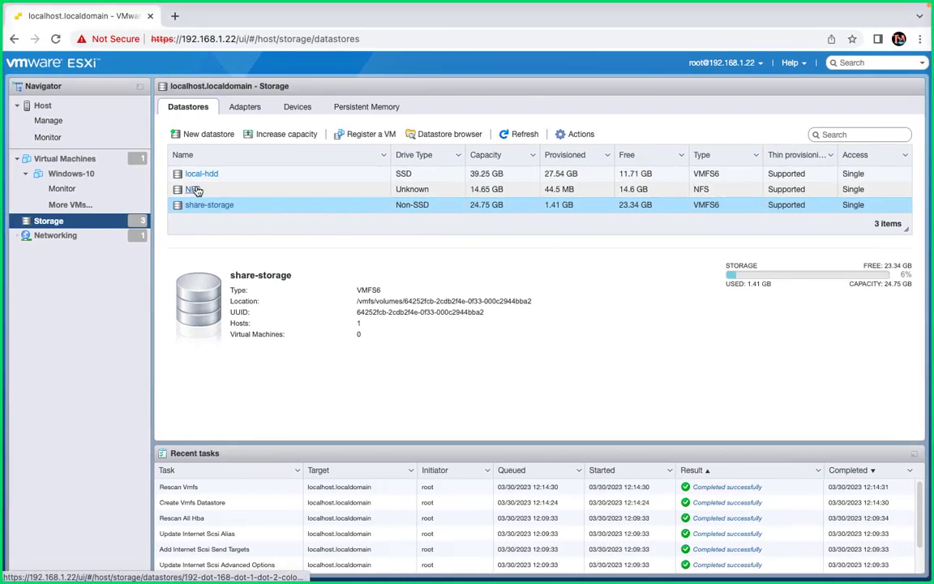
{"action": "left_click", "coordinate": [195, 189]}
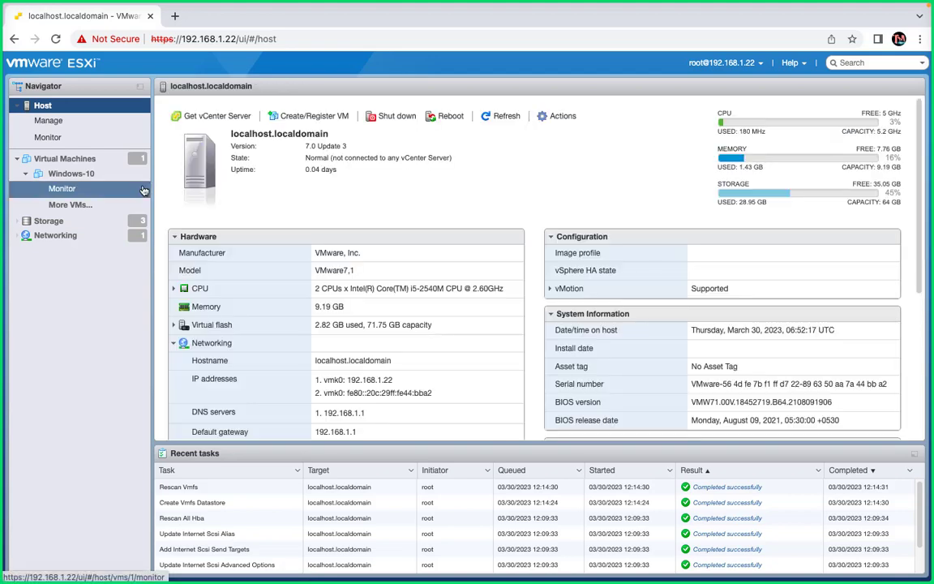
{"action": "left_click", "coordinate": [77, 161]}
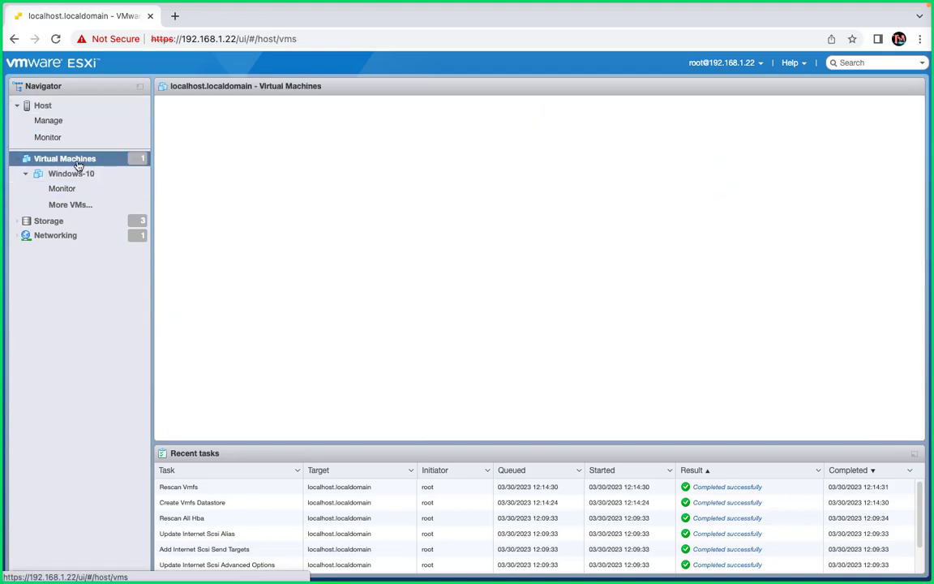
- Start the new virtual machine wizard and name the VM WIN-8
{"action": "left_click", "coordinate": [195, 116]}
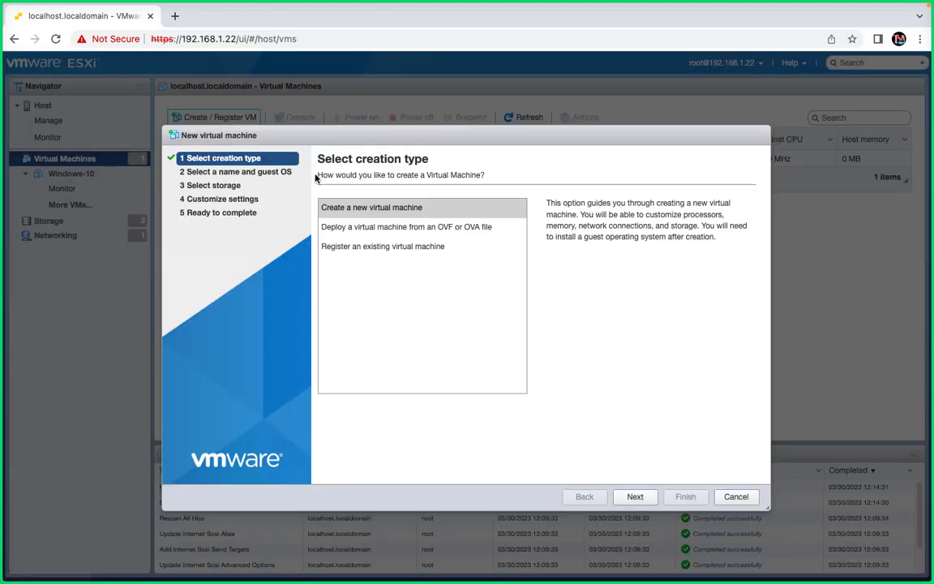
{"action": "left_click", "coordinate": [631, 497]}
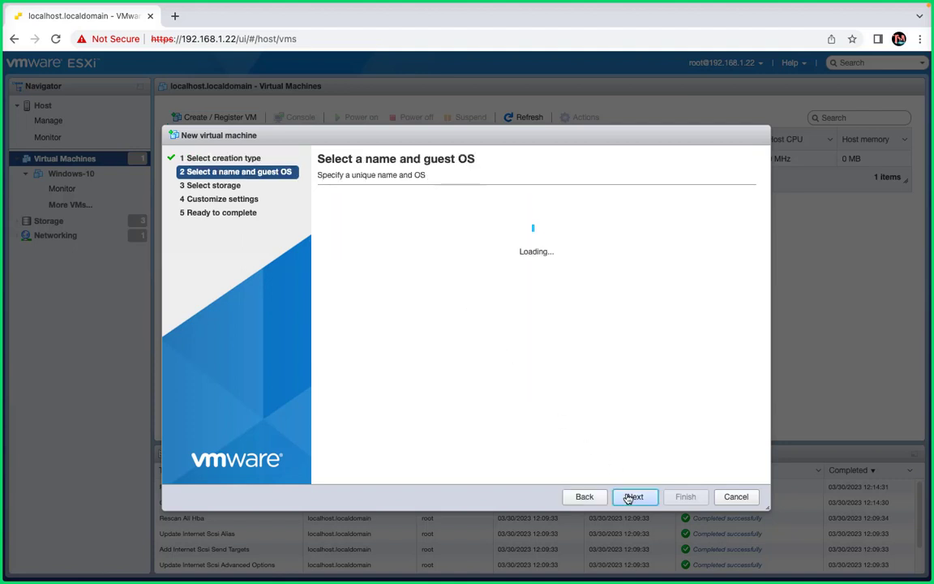
{"action": "type", "text": "W"}
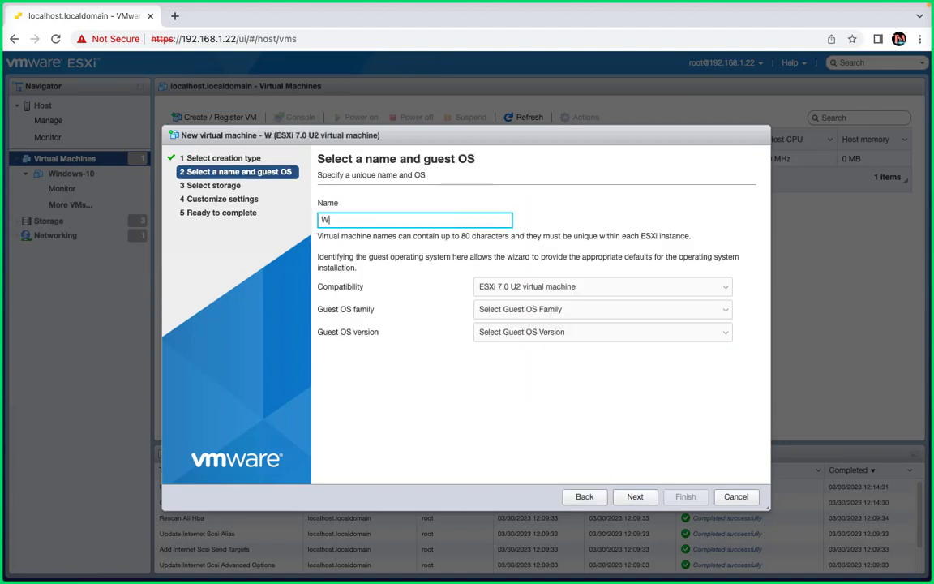
{"action": "type", "text": "IN-8"}
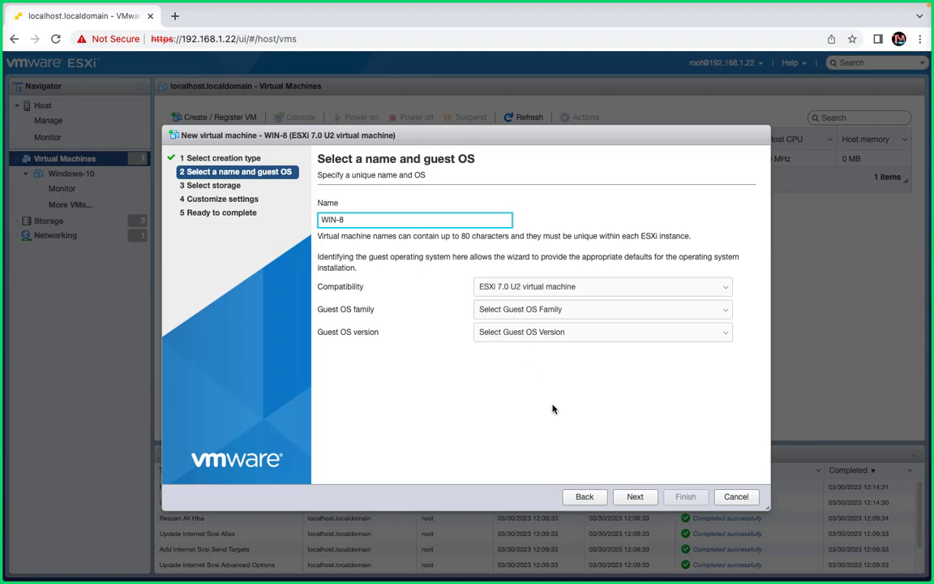
- Set the guest OS family to Windows and version to Microsoft Windows 10 (64-bit)
{"action": "left_click", "coordinate": [558, 313]}
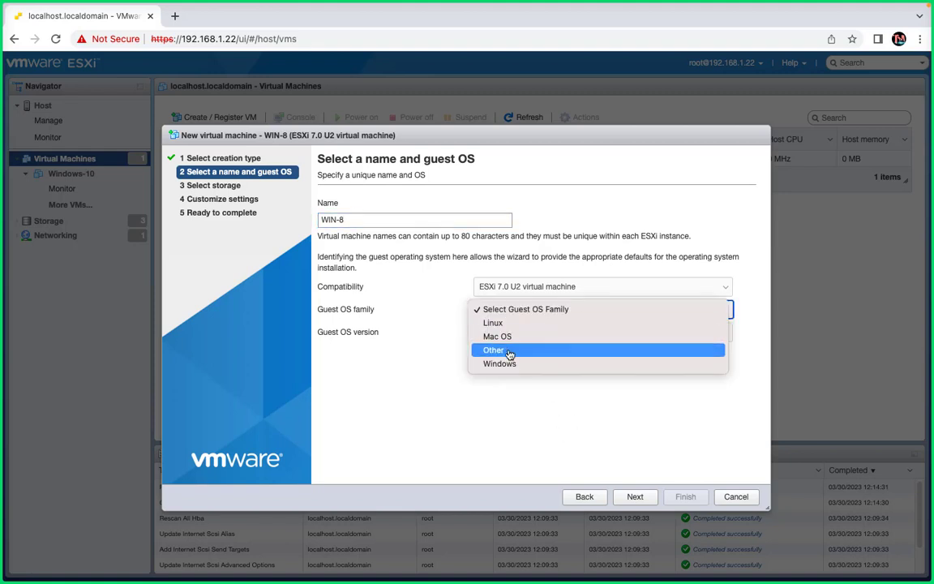
{"action": "left_click", "coordinate": [496, 364]}
{"action": "left_click", "coordinate": [556, 332]}
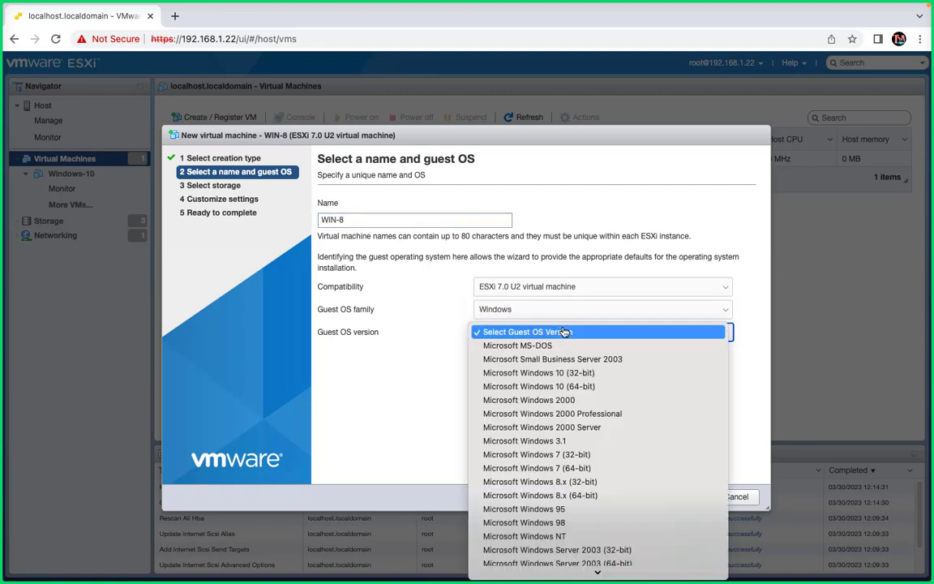
{"action": "left_click", "coordinate": [563, 387]}
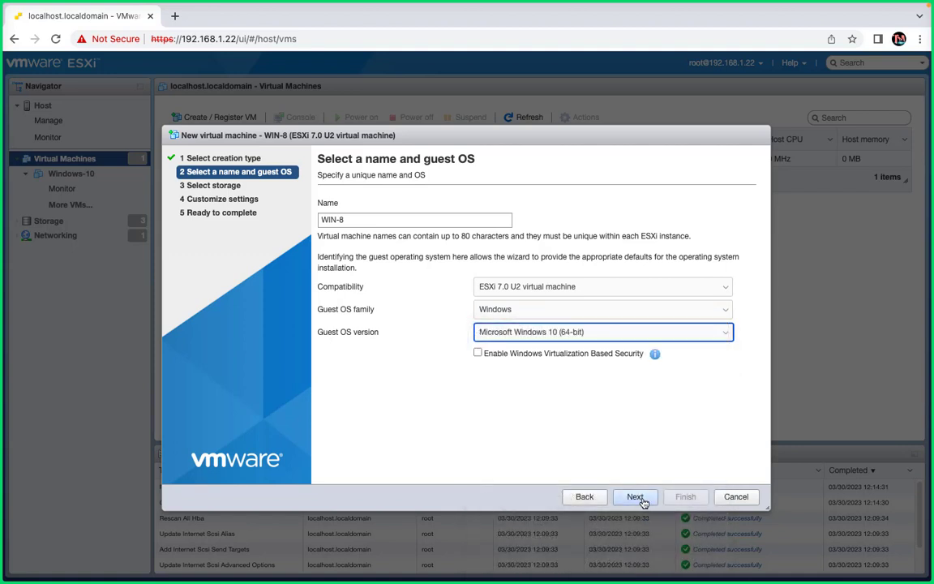
{"action": "left_click", "coordinate": [637, 498]}
- Place the VM on the NFS datastore and change Hard disk 1 from 48 to 10 GB
{"action": "left_click", "coordinate": [376, 304]}
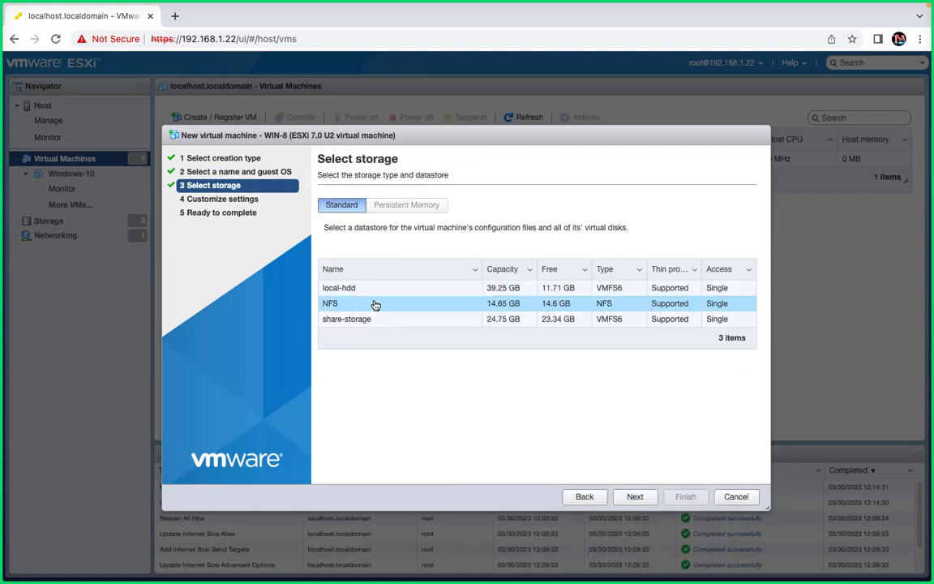
{"action": "left_click", "coordinate": [635, 499]}
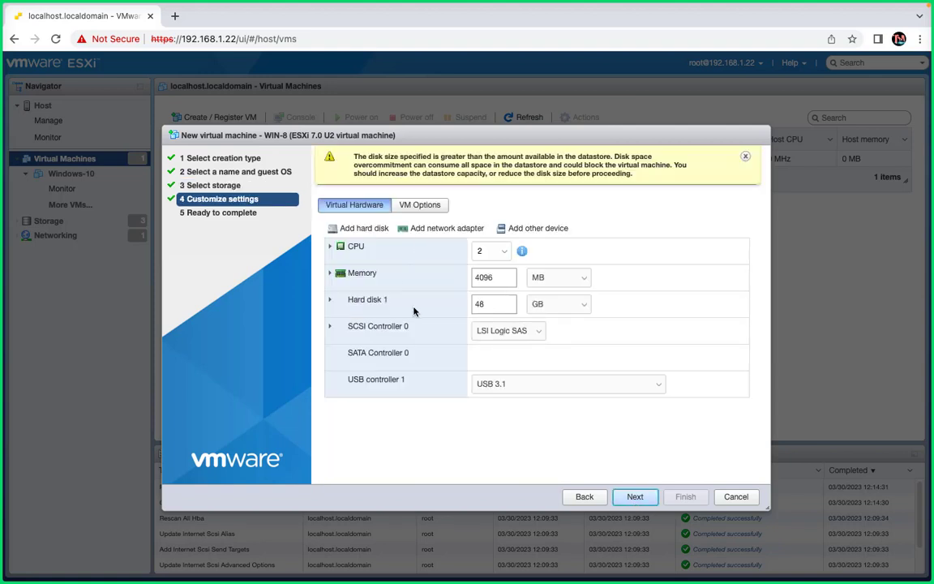
{"action": "left_click", "coordinate": [503, 305]}
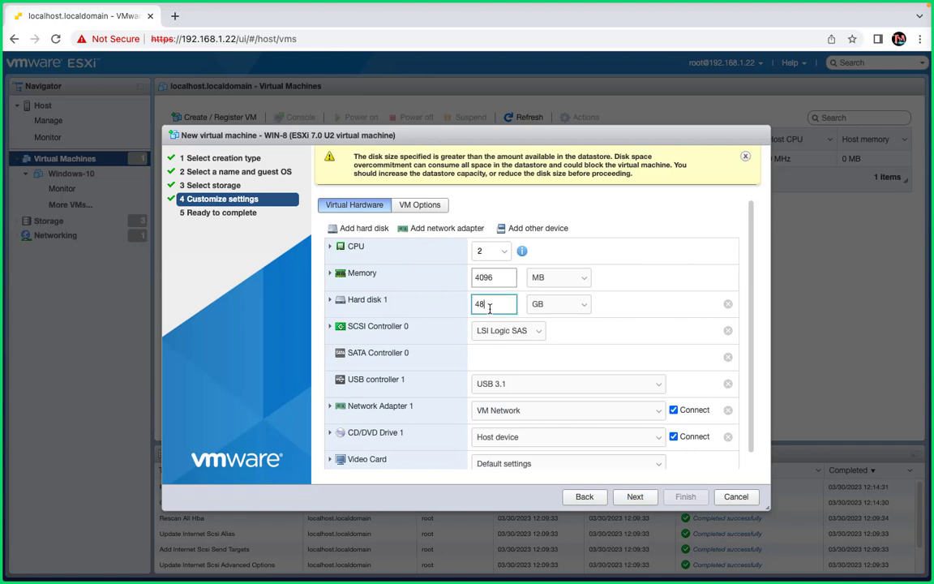
{"action": "double_click", "coordinate": [502, 305]}
{"action": "type", "text": "10"}
- Keep the disk thin provisioned and finish creating WIN-8
{"action": "left_click", "coordinate": [330, 301]}
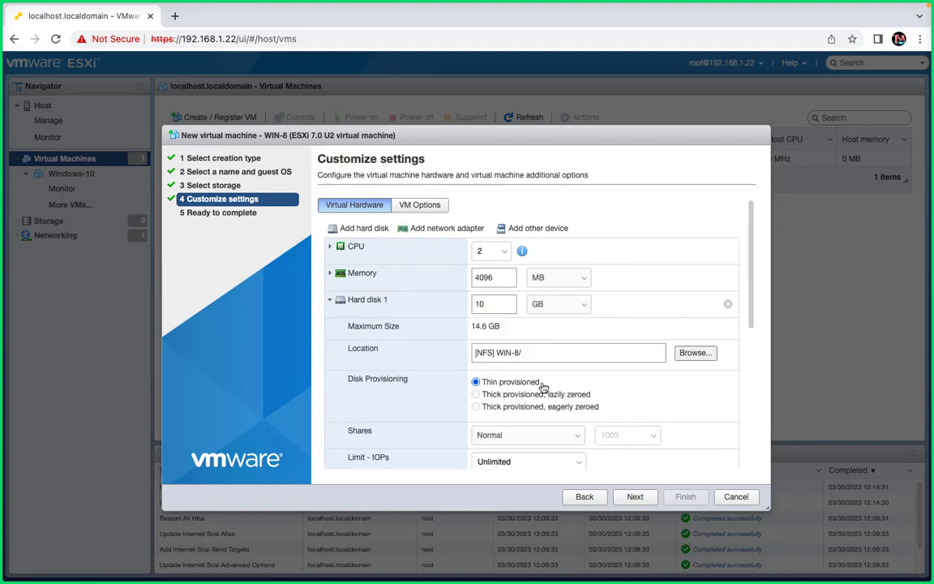
{"action": "left_click", "coordinate": [635, 496]}
{"action": "left_click", "coordinate": [684, 498]}
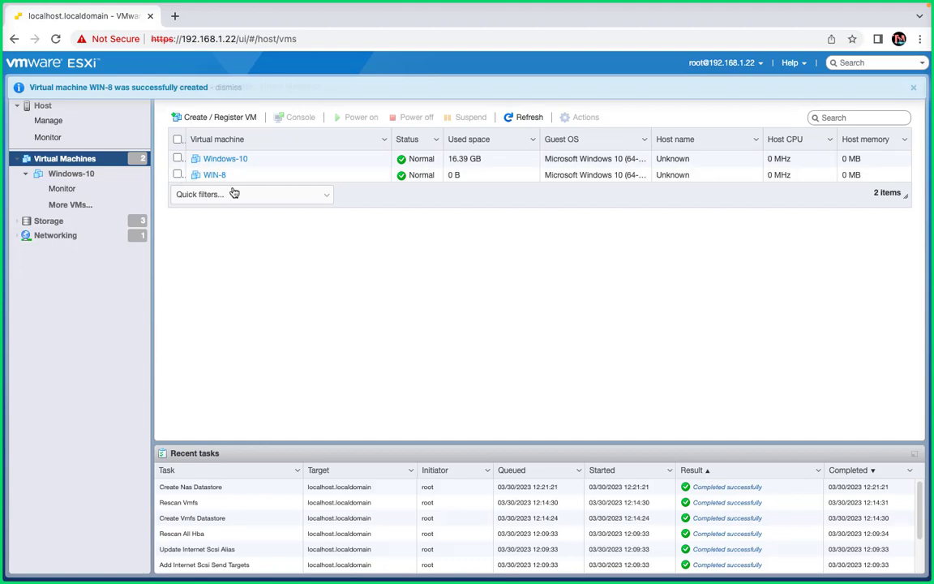
- Dismiss the success banner and return to the Storage datastore list
{"action": "left_click", "coordinate": [914, 87]}
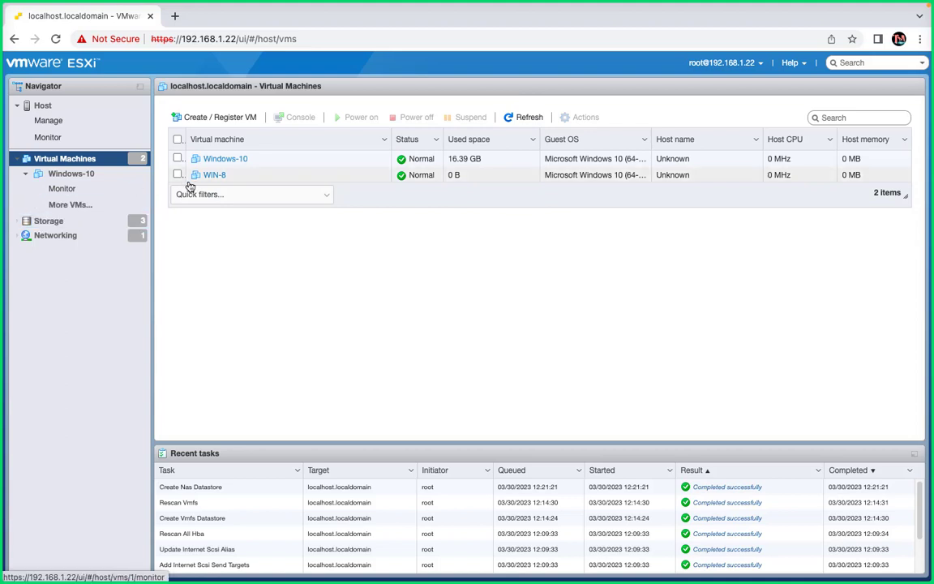
{"action": "left_click", "coordinate": [70, 222]}
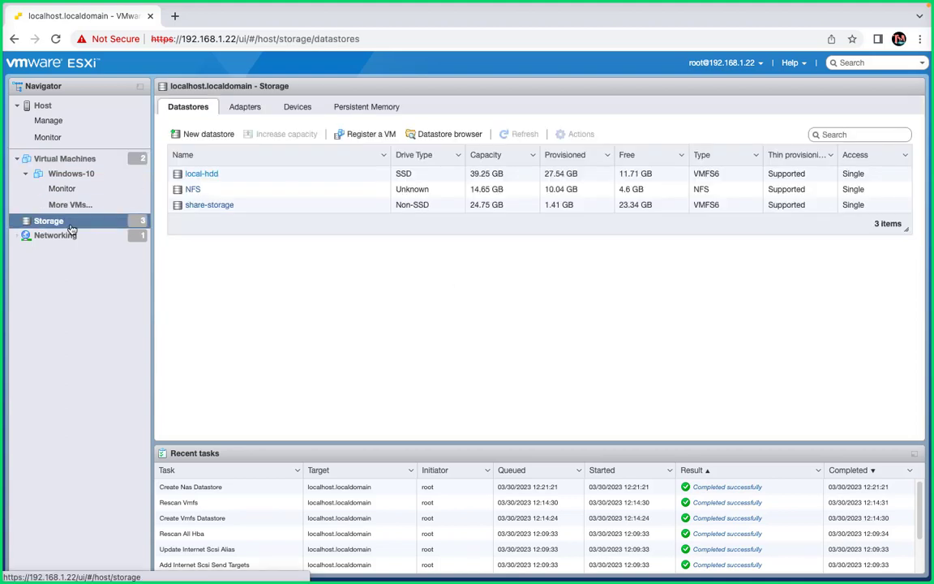
{"action": "left_click", "coordinate": [190, 189]}
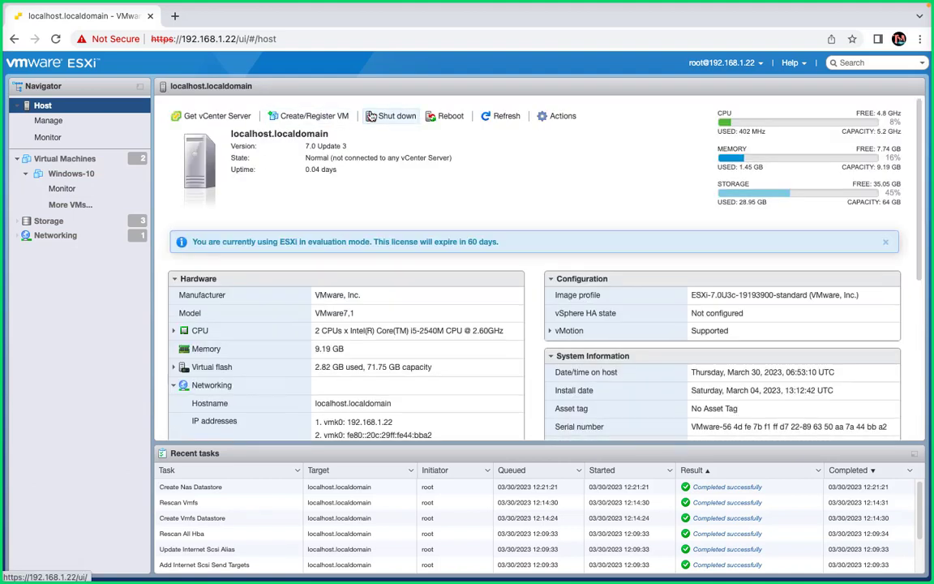
{"action": "left_click", "coordinate": [58, 221]}
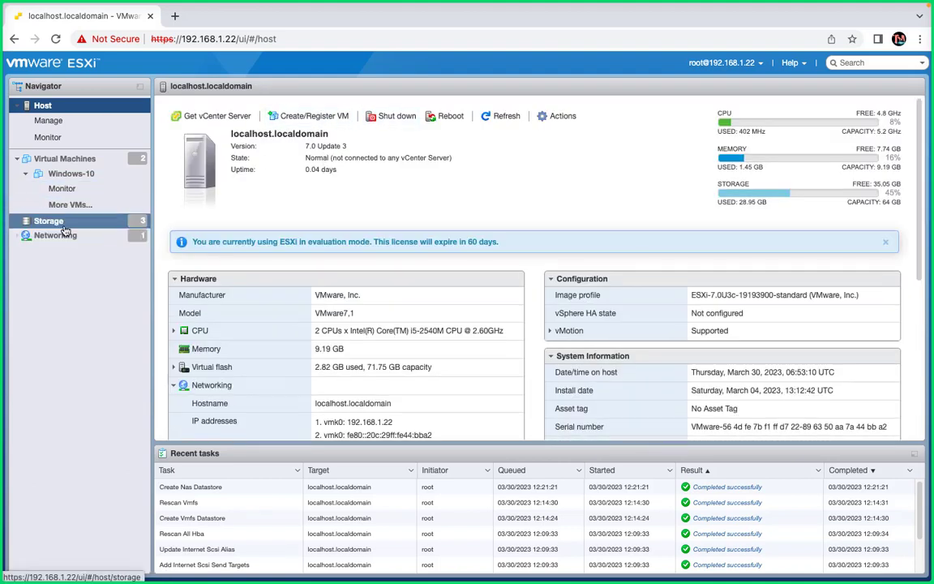
{"action": "left_click", "coordinate": [192, 189]}
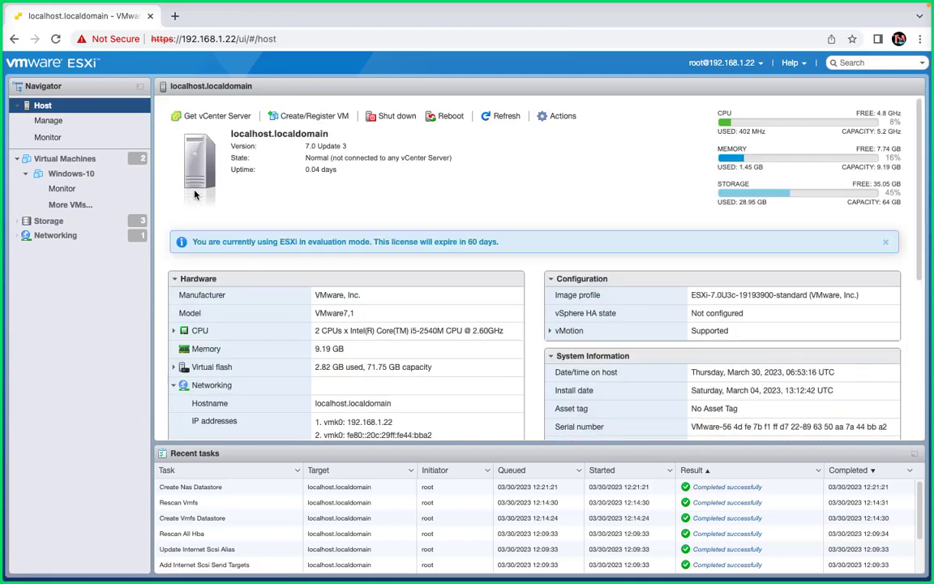
{"action": "left_click", "coordinate": [95, 221]}
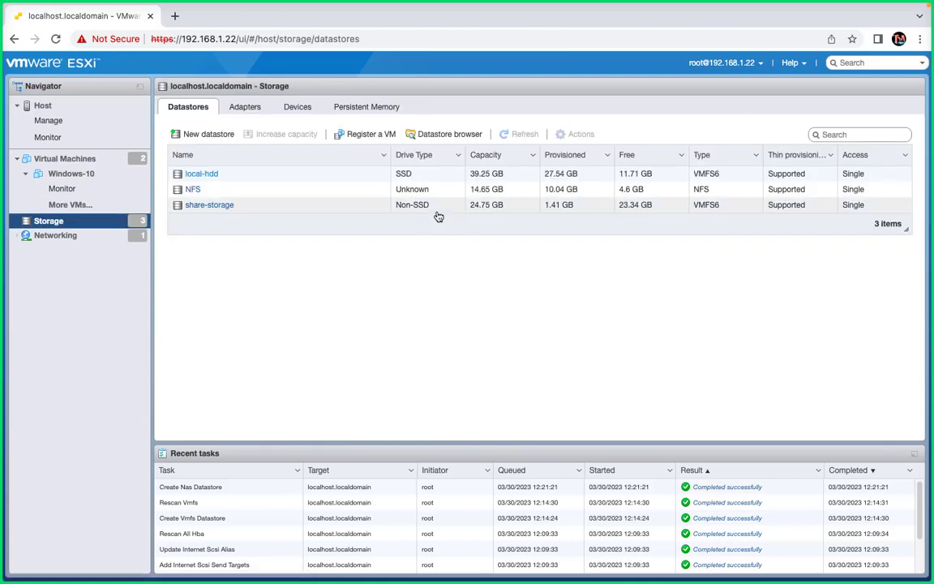
- Browse the NFS datastore and open the WIN-8 folder to view its files, including WIN-8.vmsd
{"action": "left_click", "coordinate": [428, 195]}
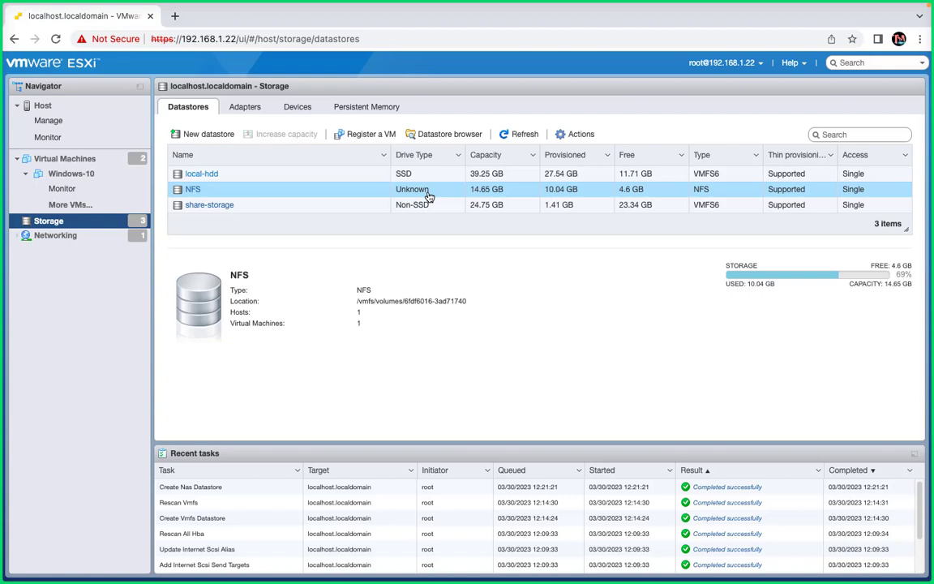
{"action": "left_click", "coordinate": [444, 136]}
{"action": "left_click", "coordinate": [313, 206]}
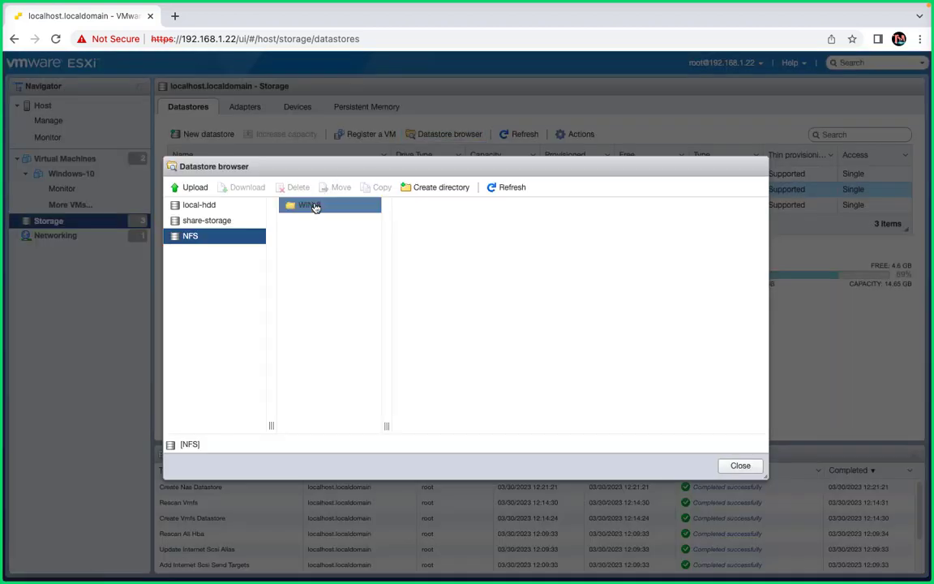
{"action": "left_click", "coordinate": [447, 227]}
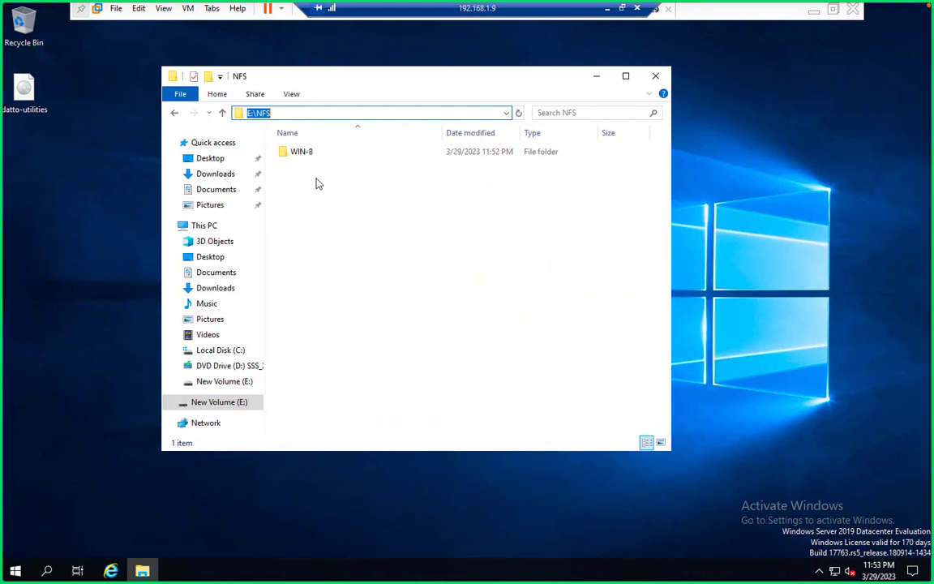
- Open E:\NFS\WIN-8 and select its four VM files to see the 10.0 GB total
{"action": "left_click", "coordinate": [302, 152]}
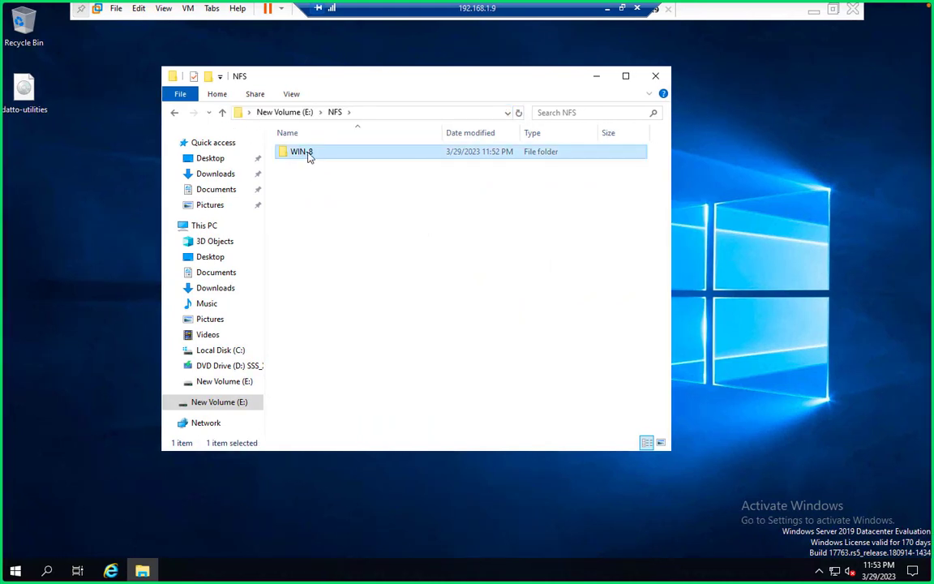
{"action": "double_click", "coordinate": [308, 157]}
{"action": "left_click_drag", "start_coordinate": [333, 235], "coordinate": [304, 143]}
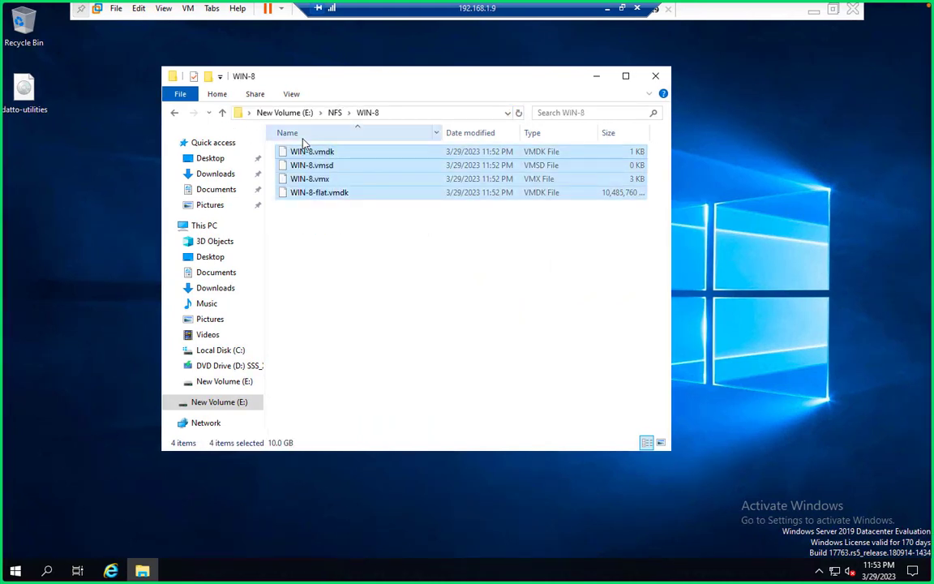
{"action": "left_click", "coordinate": [471, 270]}
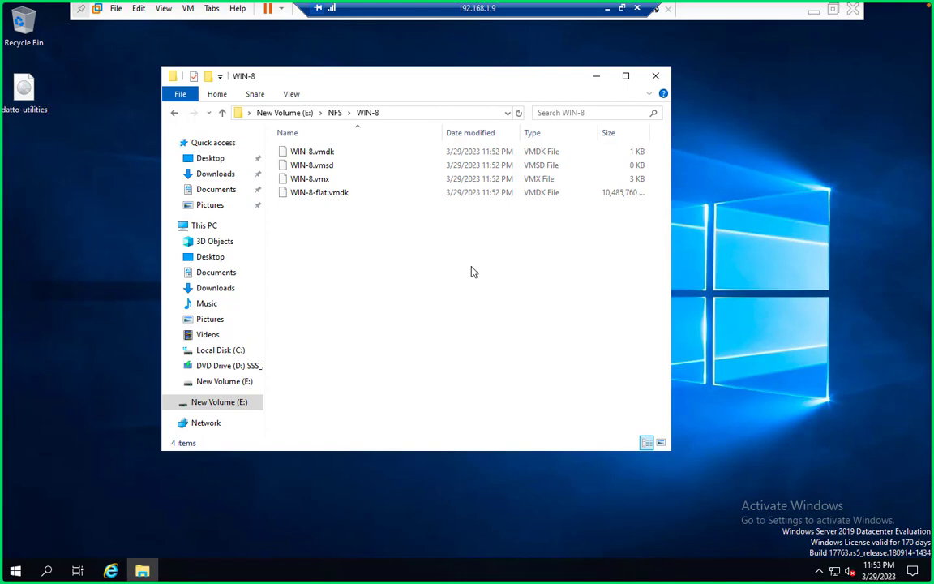
{"action": "left_click_drag", "start_coordinate": [326, 218], "coordinate": [284, 121]}
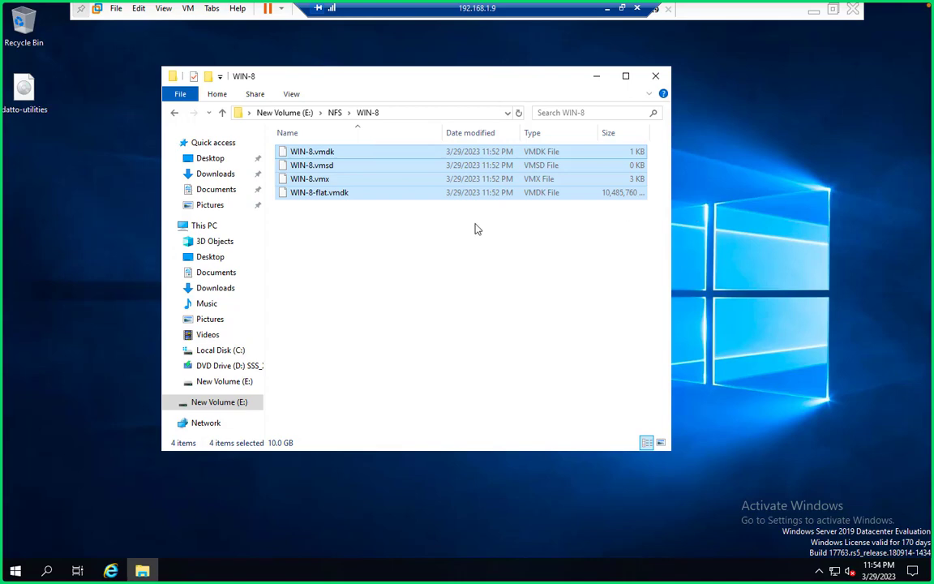
- Open C:\iSCSIVirtualDisks, try mounting the test disk image, dismiss the in-use error, close Explorer
{"action": "left_click", "coordinate": [220, 352]}
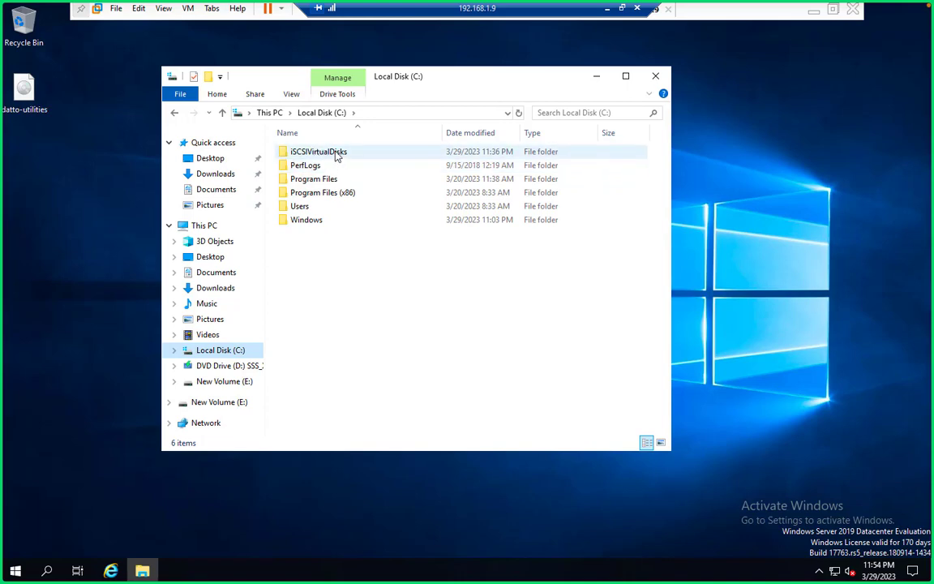
{"action": "mouse_move", "coordinate": [330, 158]}
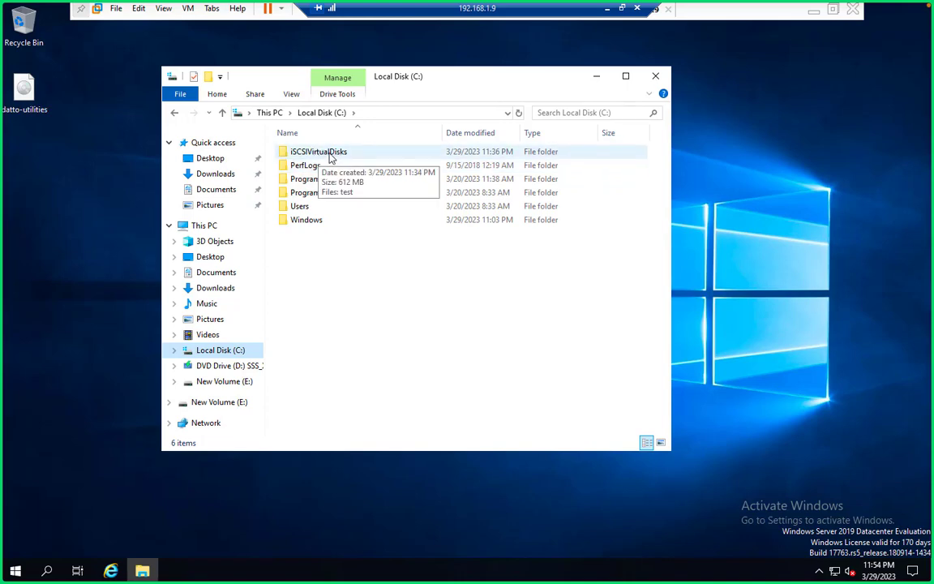
{"action": "double_click", "coordinate": [330, 158]}
{"action": "mouse_move", "coordinate": [305, 159]}
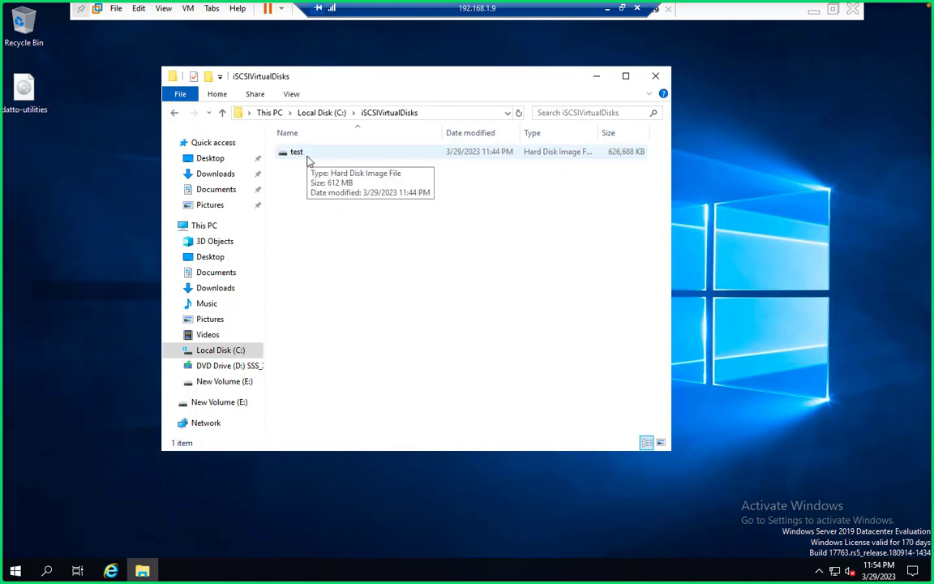
{"action": "double_click", "coordinate": [307, 160]}
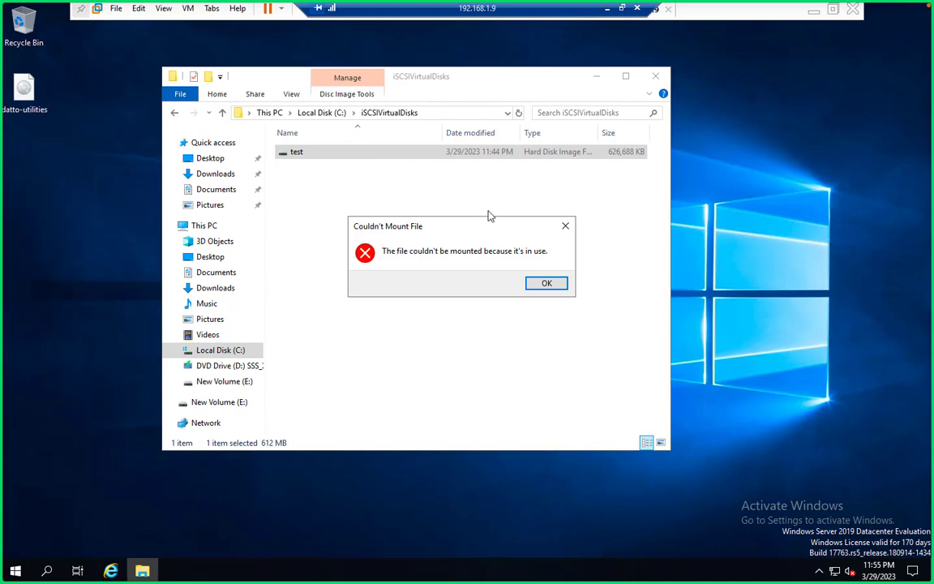
{"action": "left_click", "coordinate": [546, 285]}
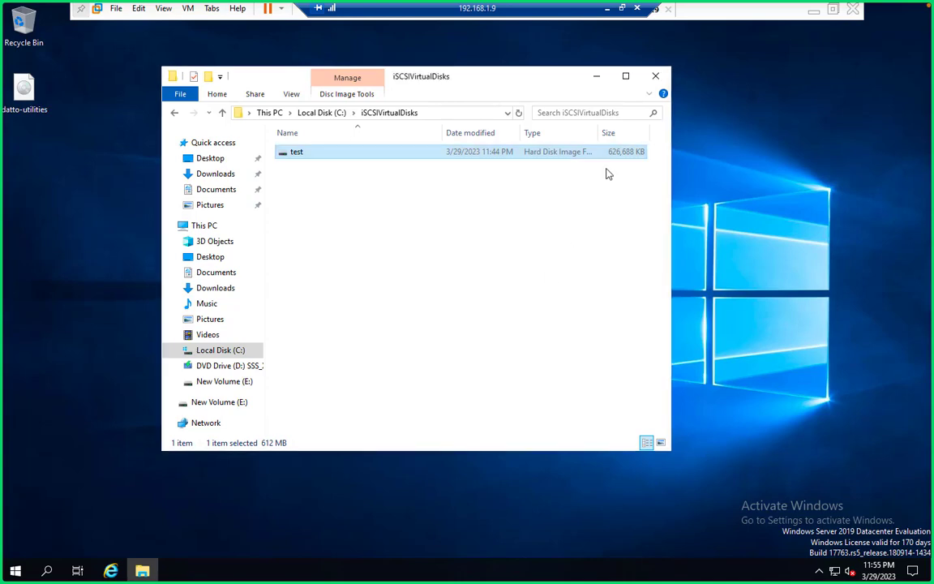
{"action": "left_click", "coordinate": [656, 75]}
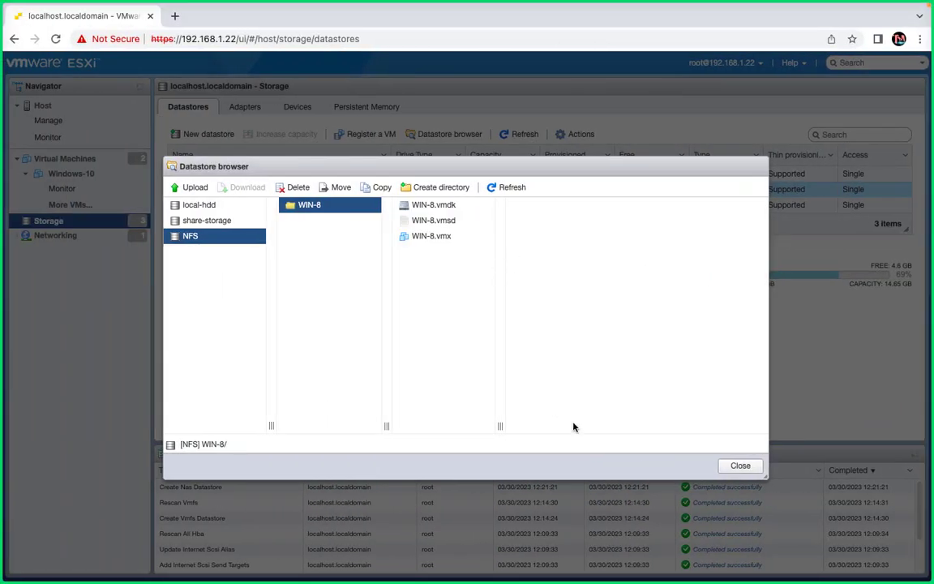
- Close the NFS datastore browser and switch back to the GoTo Meeting window
{"action": "left_click", "coordinate": [733, 468]}
{"action": "key", "text": "ctrl+Left"}
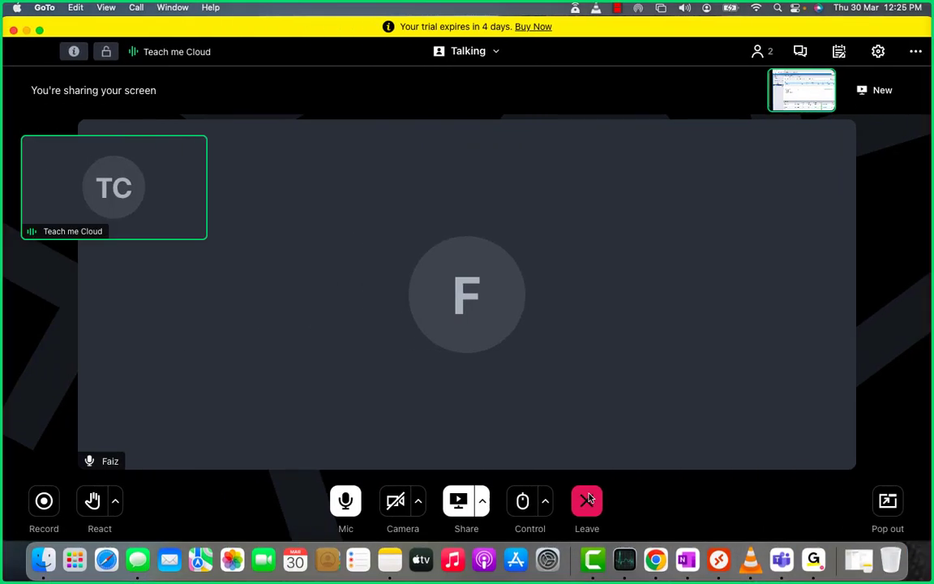